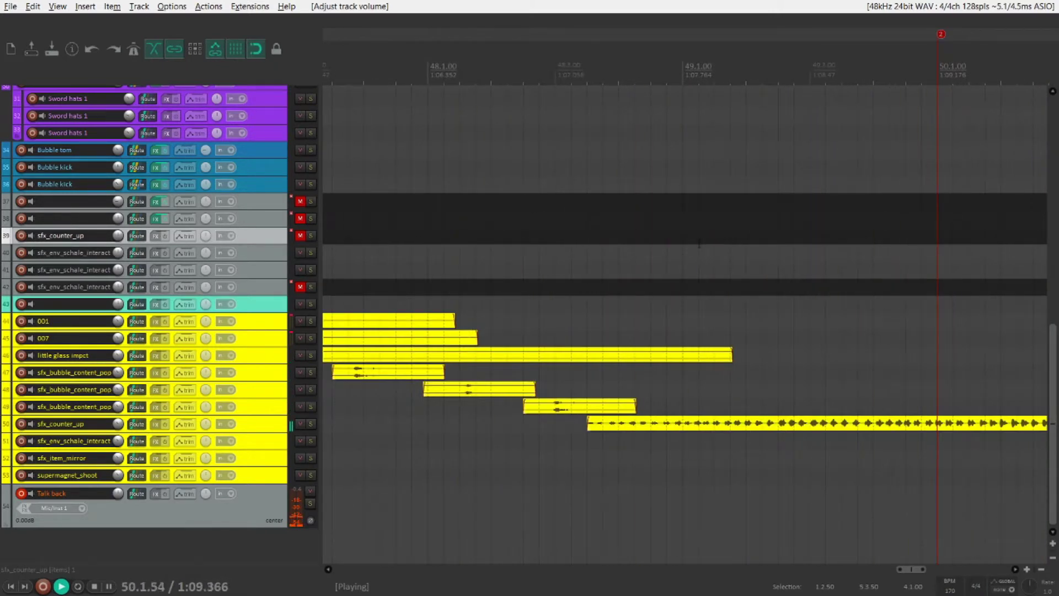
Adjust the 001 track's volume slightly and audition the track in solo from just before its item.
key(minus)
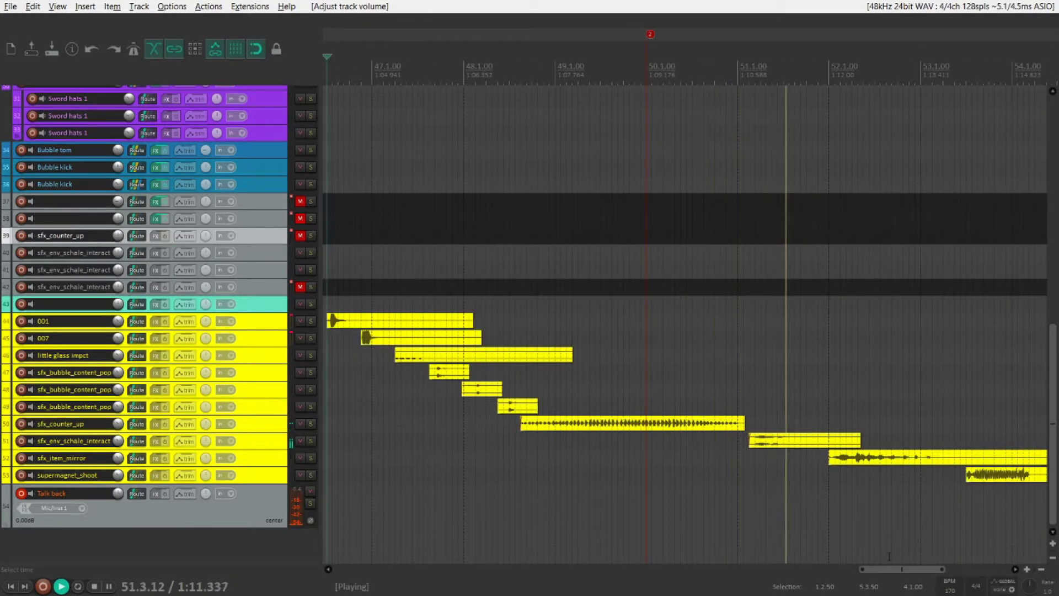
drag(889, 570, 910, 570)
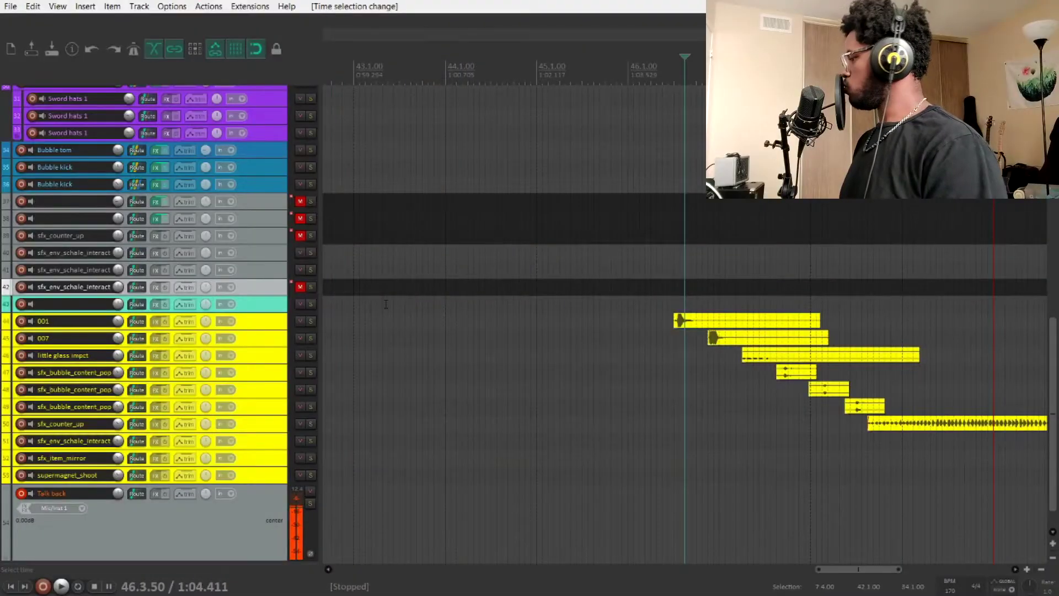
scroll(387, 304, down, 1)
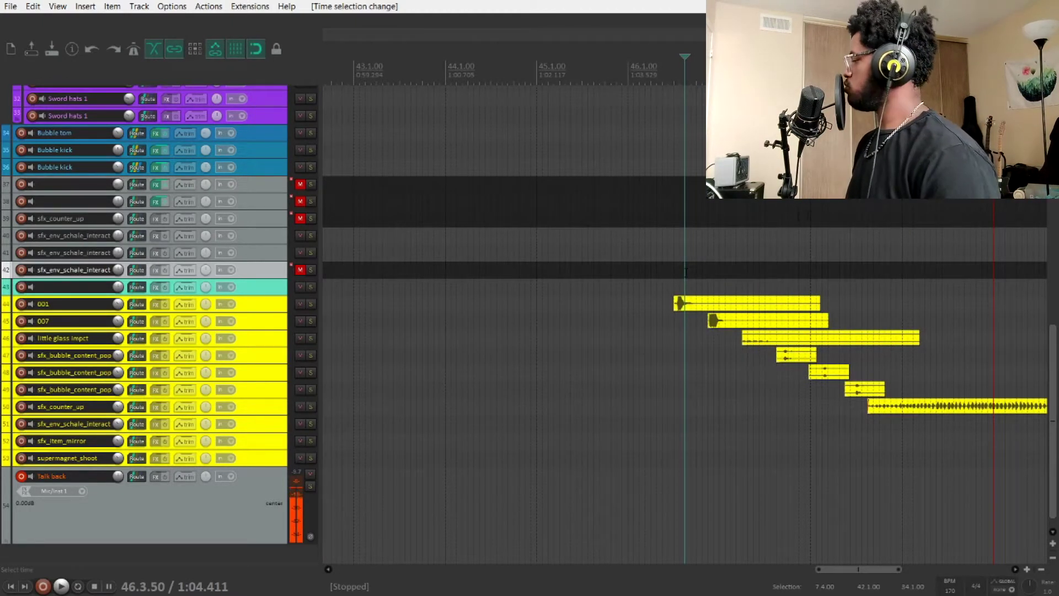
click(668, 277)
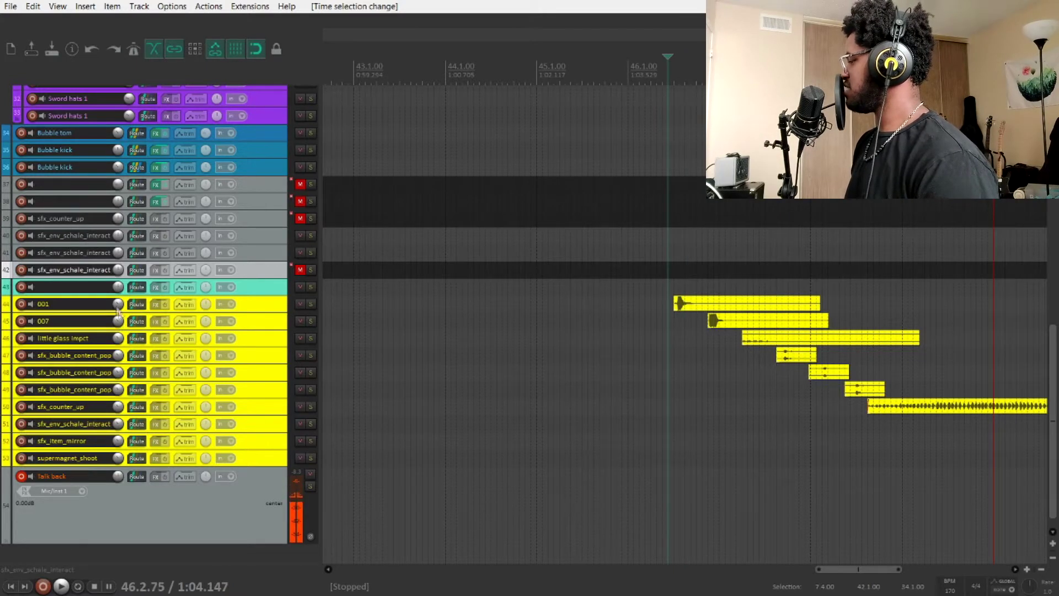
drag(116, 305, 117, 309)
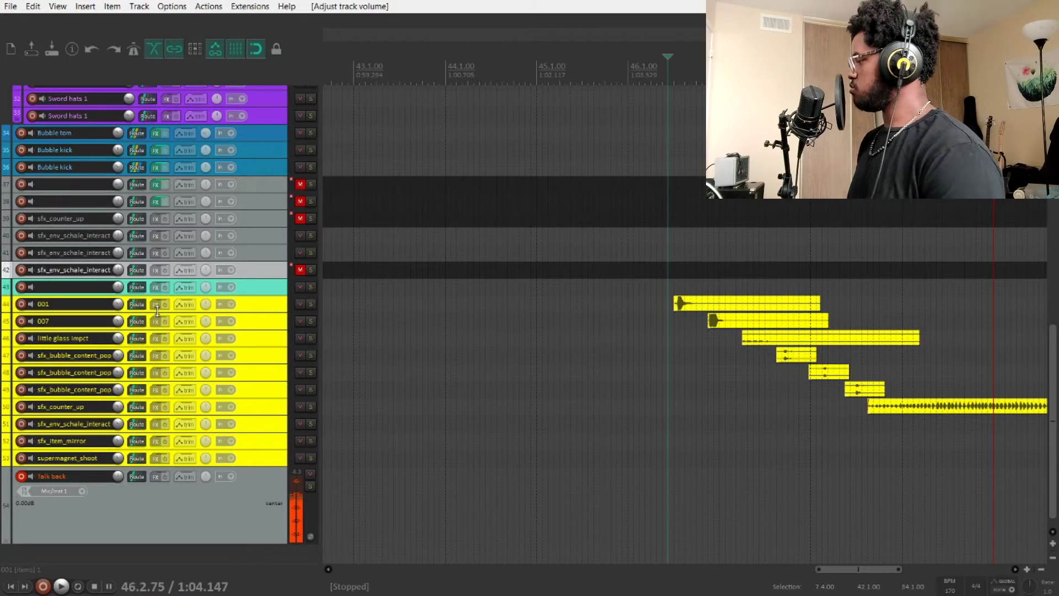
click(311, 304)
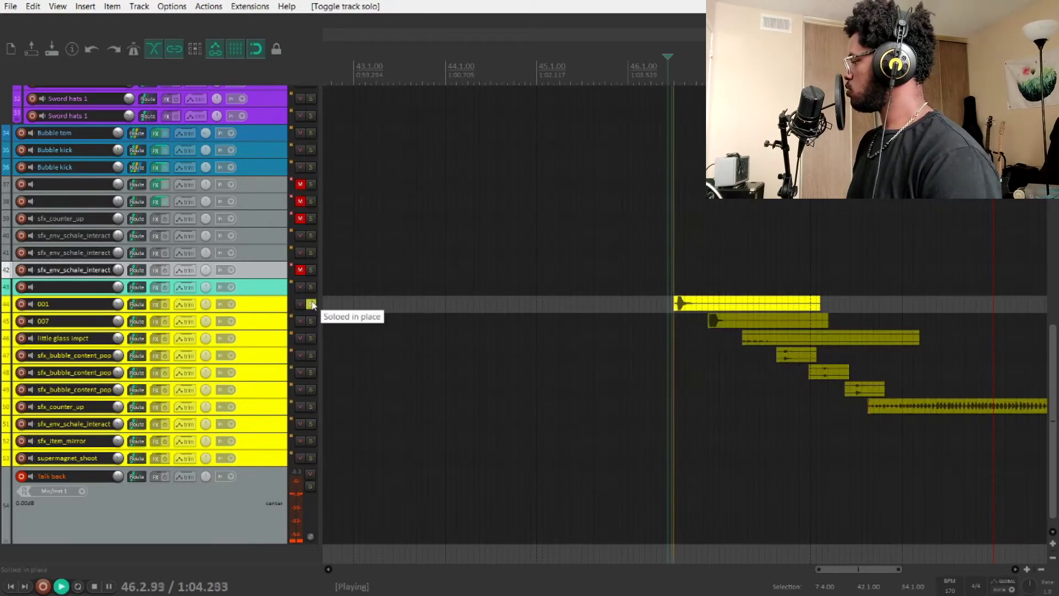
Audition the 007 track soloed in place of 001 together with Talk back, and clear both solos.
click(311, 321)
click(311, 304)
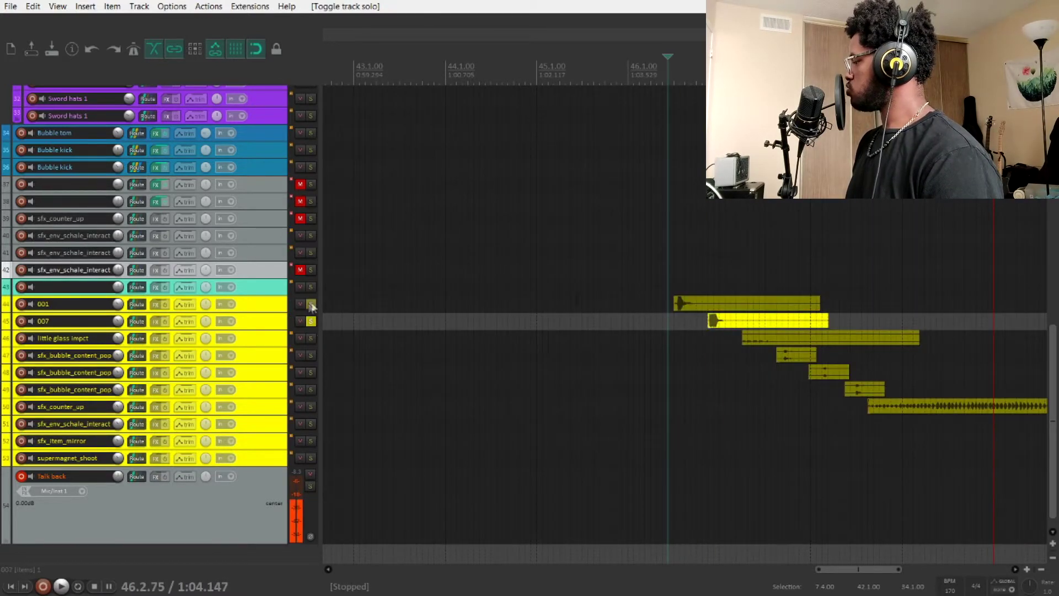
click(310, 487)
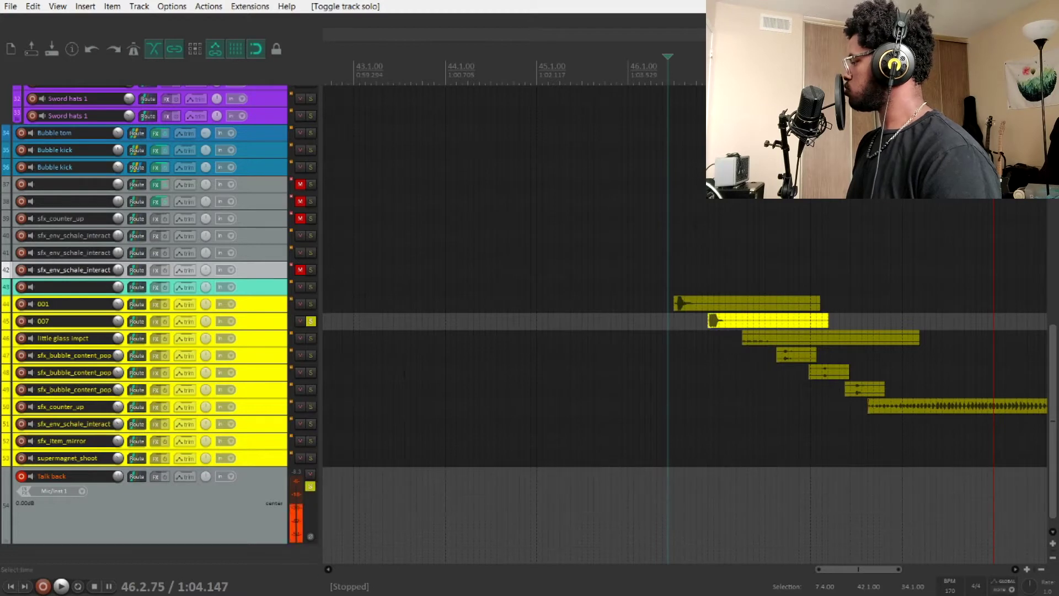
key(space)
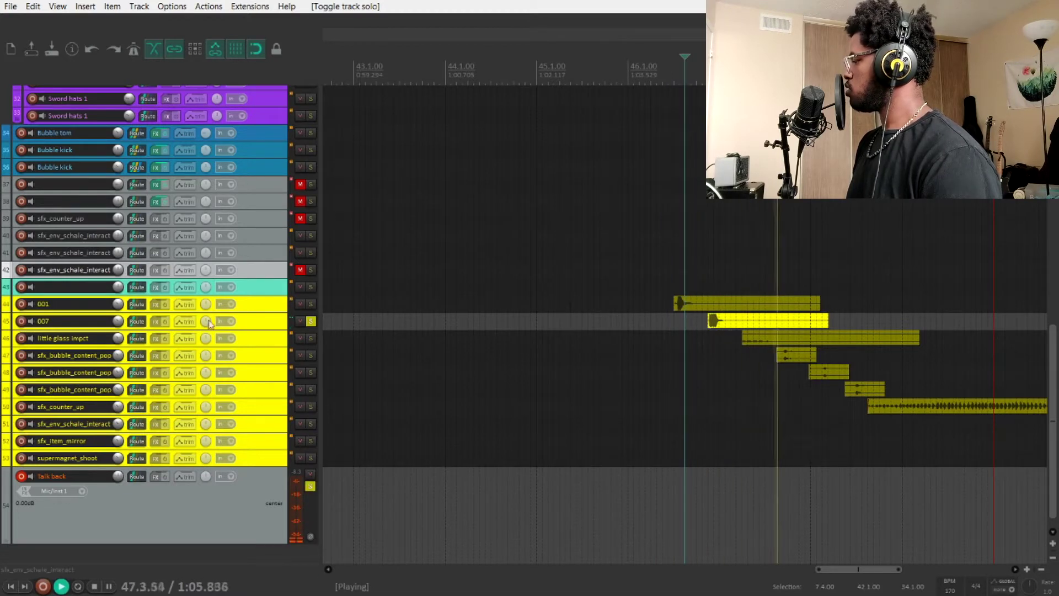
key(space)
click(311, 321)
click(311, 486)
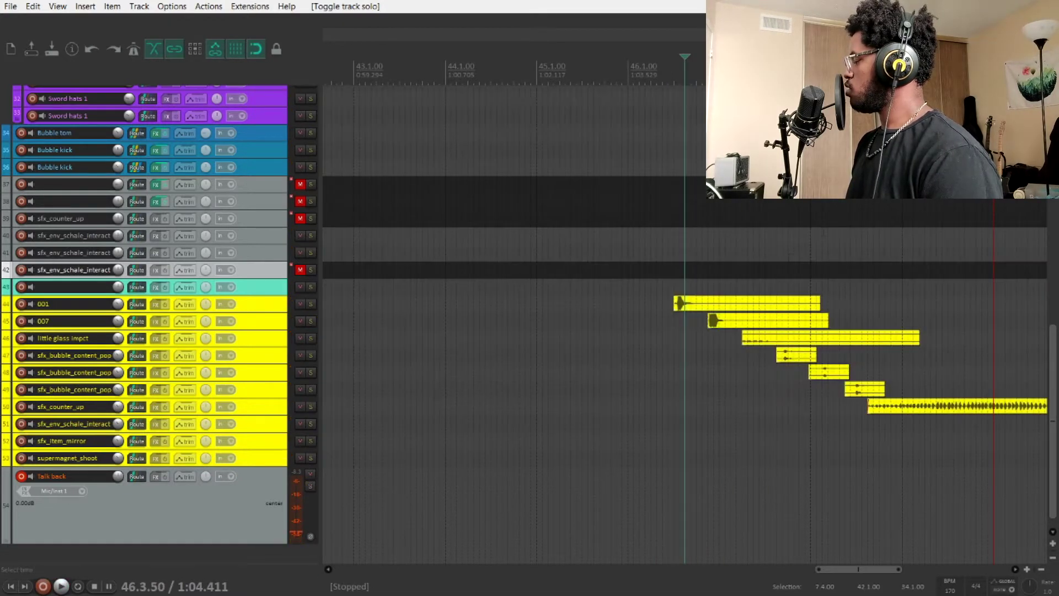
Set the project's grid line spacing to 1/16 in the snap and grid settings.
key(minus)
key(minus)
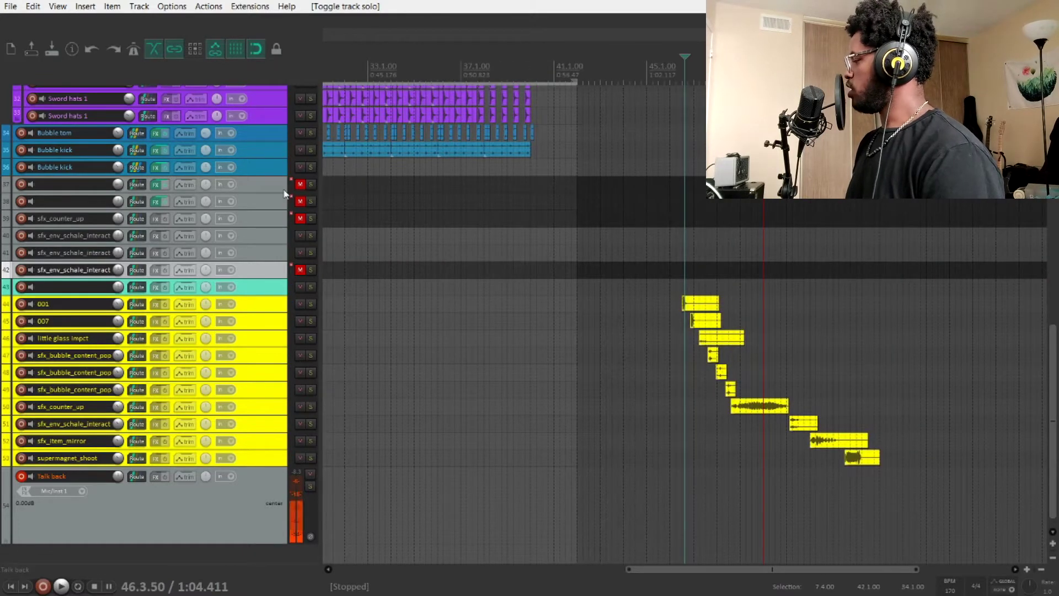
scroll(285, 193, up, 7)
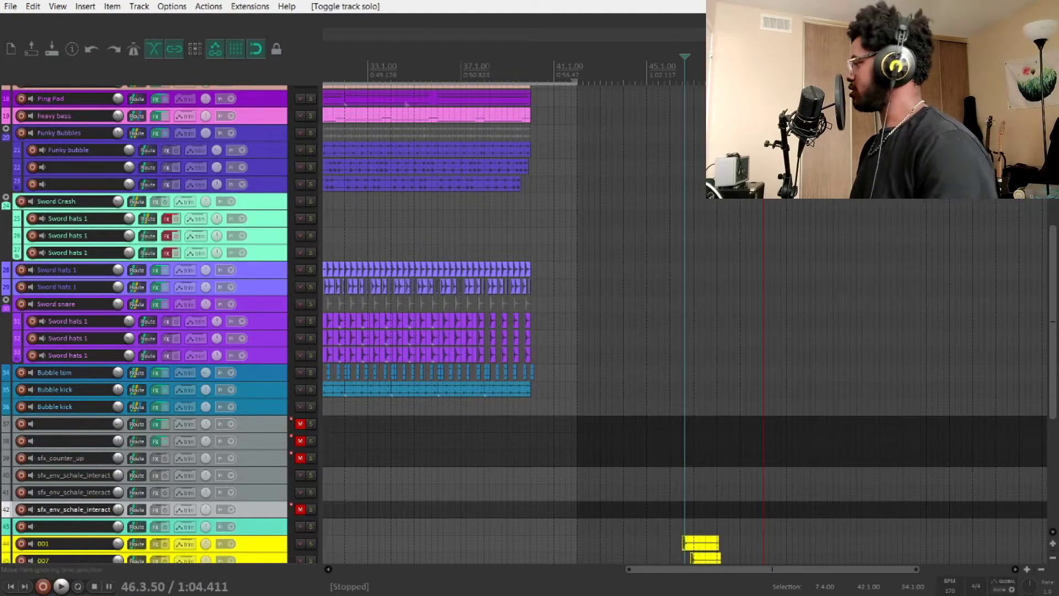
key(minus)
scroll(210, 116, up, 9)
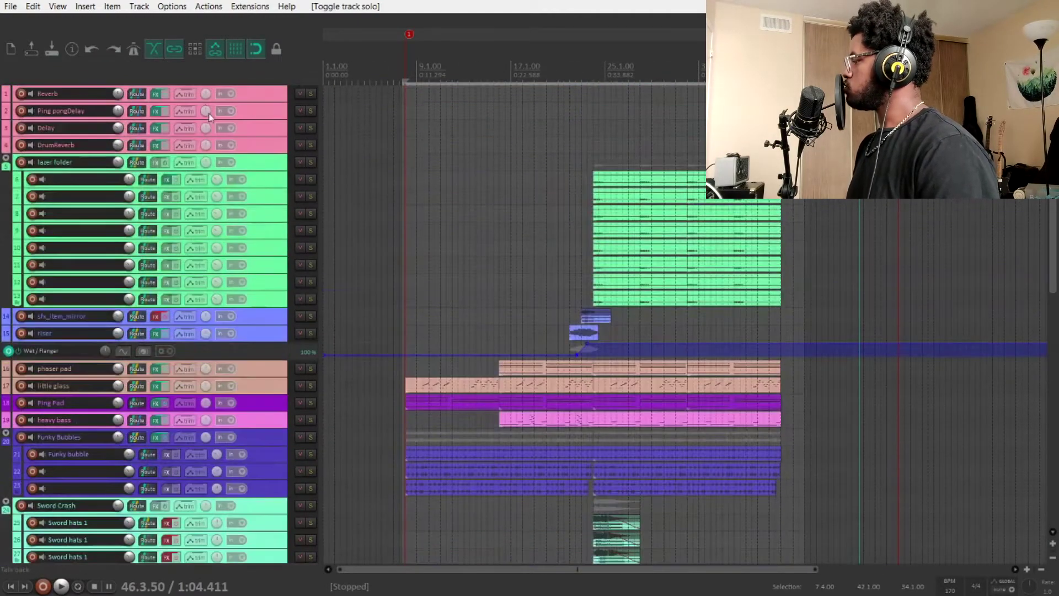
scroll(253, 153, down, 3)
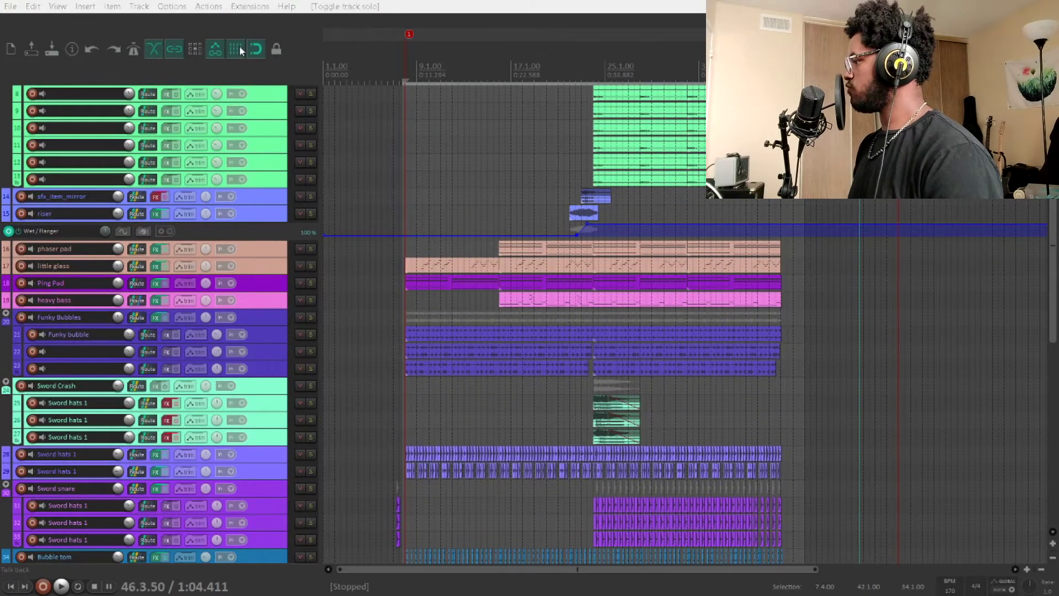
key(alt+g)
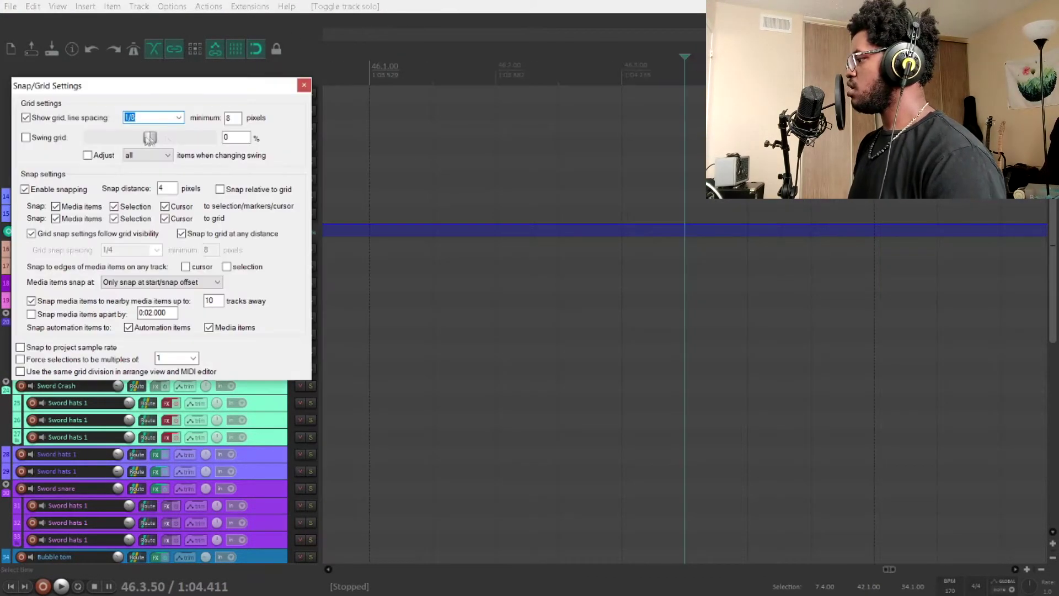
click(179, 118)
click(172, 192)
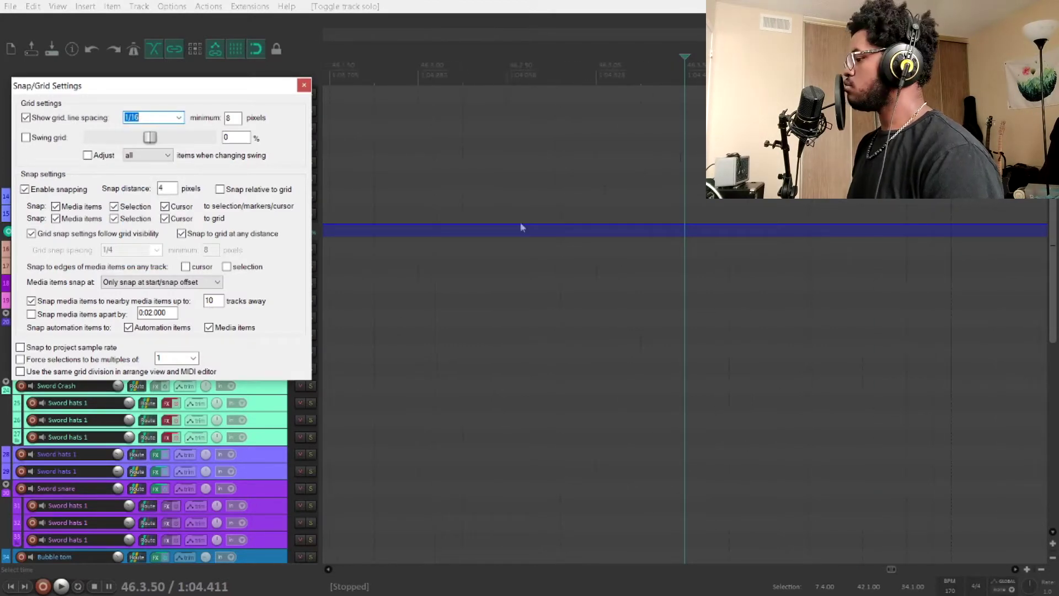
key(Escape)
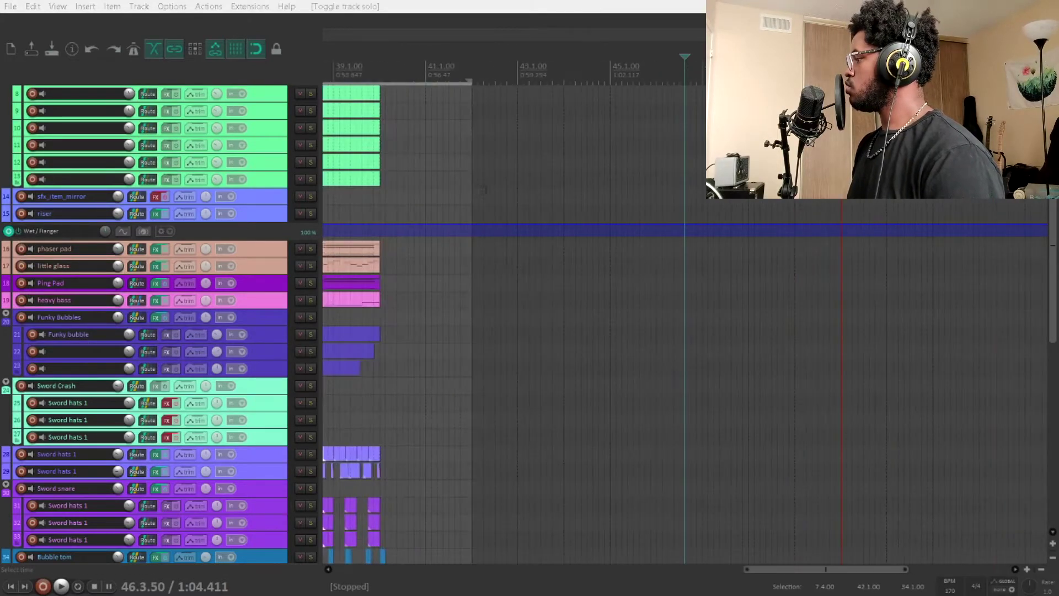
Examine the overall song arrangement from the effect tracks down to the sampled percussion tracks.
scroll(216, 201, up, 3)
scroll(215, 185, down, 1)
scroll(216, 185, up, 1)
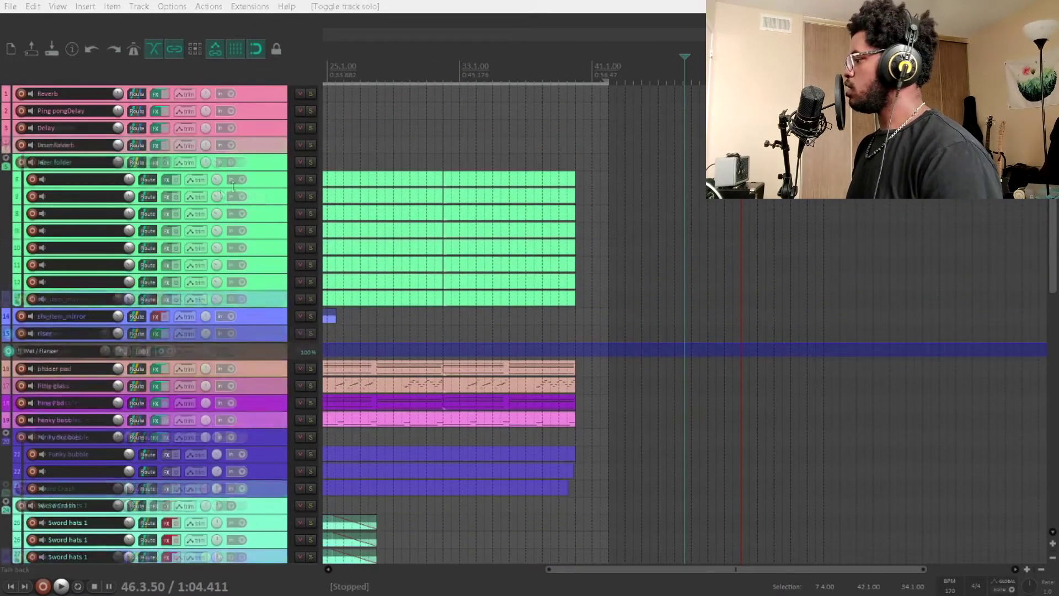
scroll(243, 265, down, 1)
scroll(262, 291, down, 3)
scroll(253, 283, up, 1)
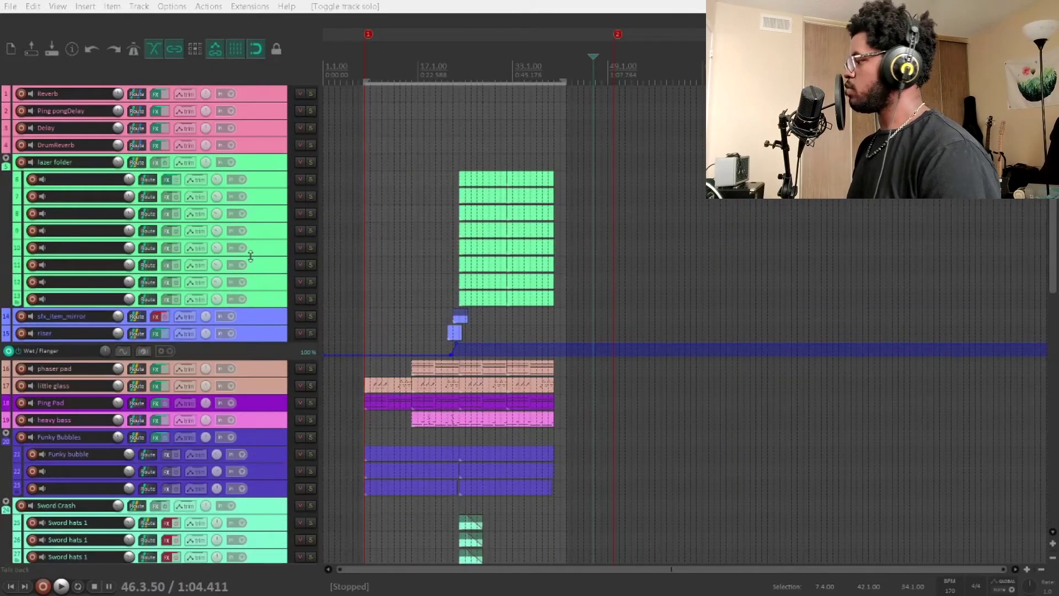
scroll(253, 279, down, 5)
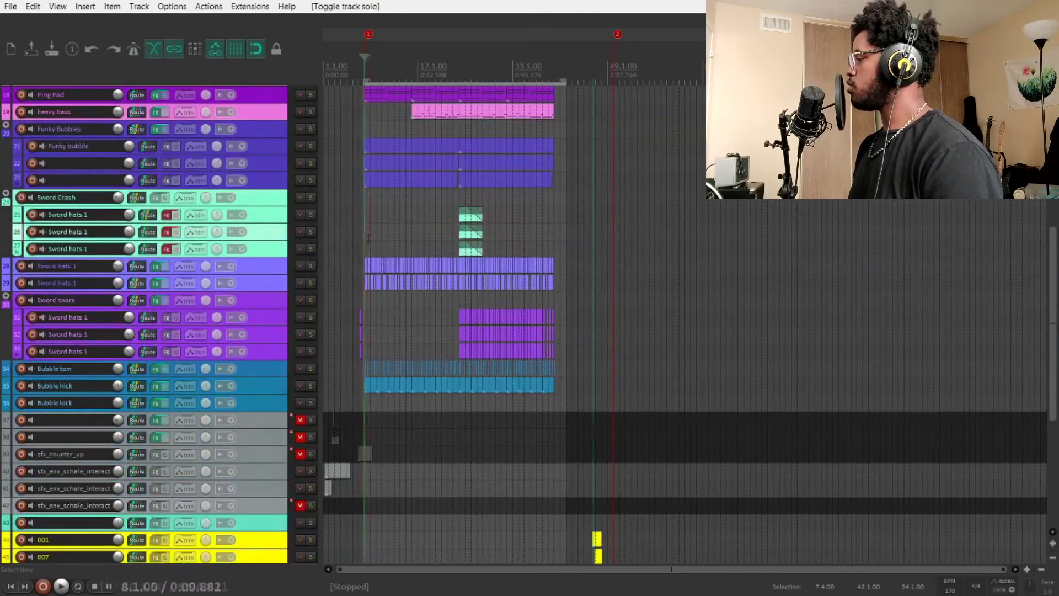
Solo the upper of the two light-purple Sword hats 1 tracks (track 28), enlarge its height and play it back.
scroll(393, 222, up, 6)
click(311, 266)
scroll(266, 366, up, 2)
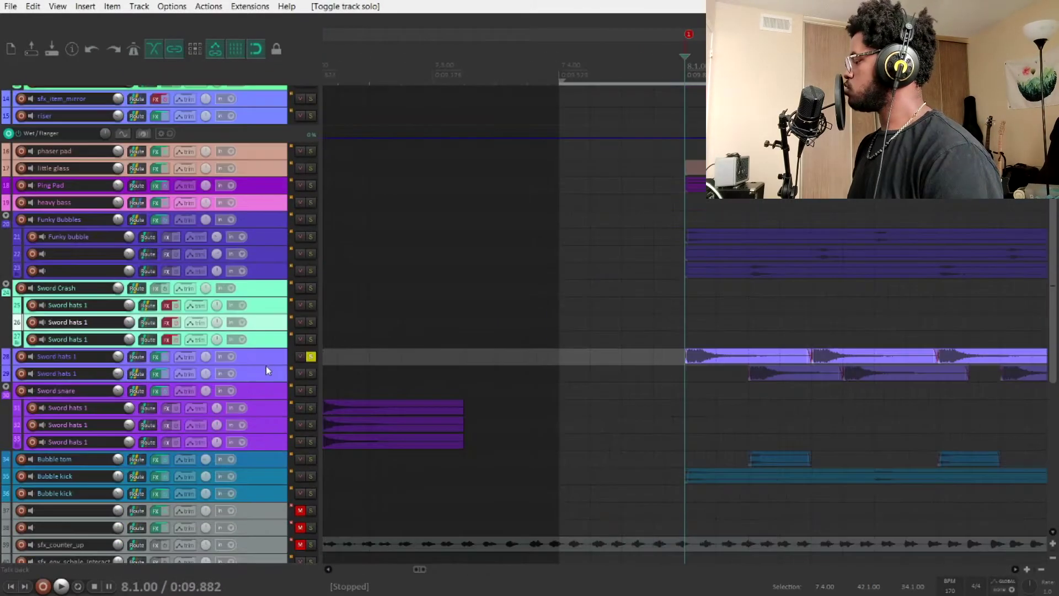
drag(266, 367, 246, 465)
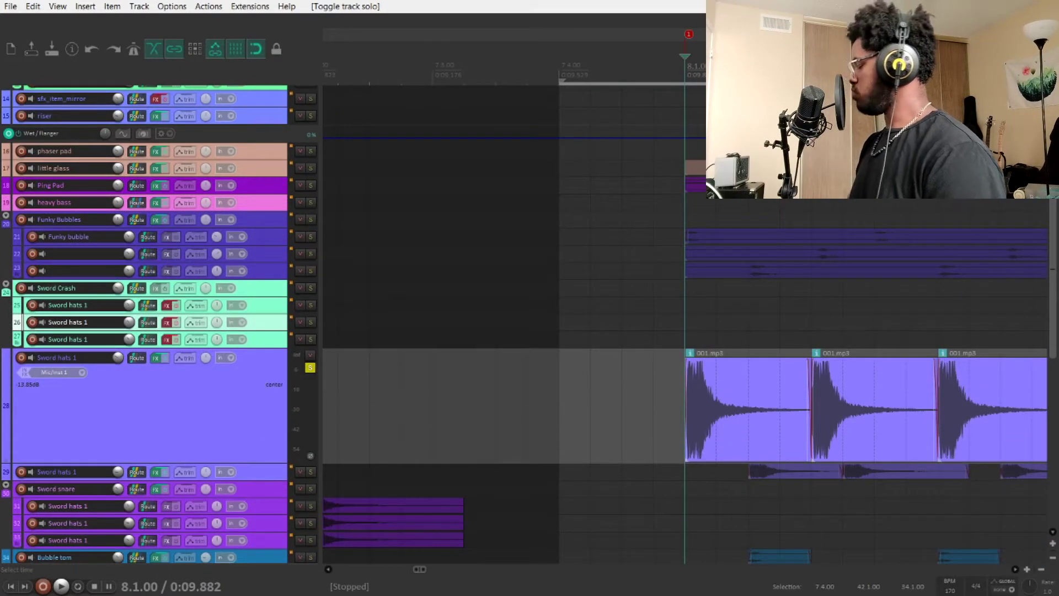
key(space)
scroll(662, 387, down, 4)
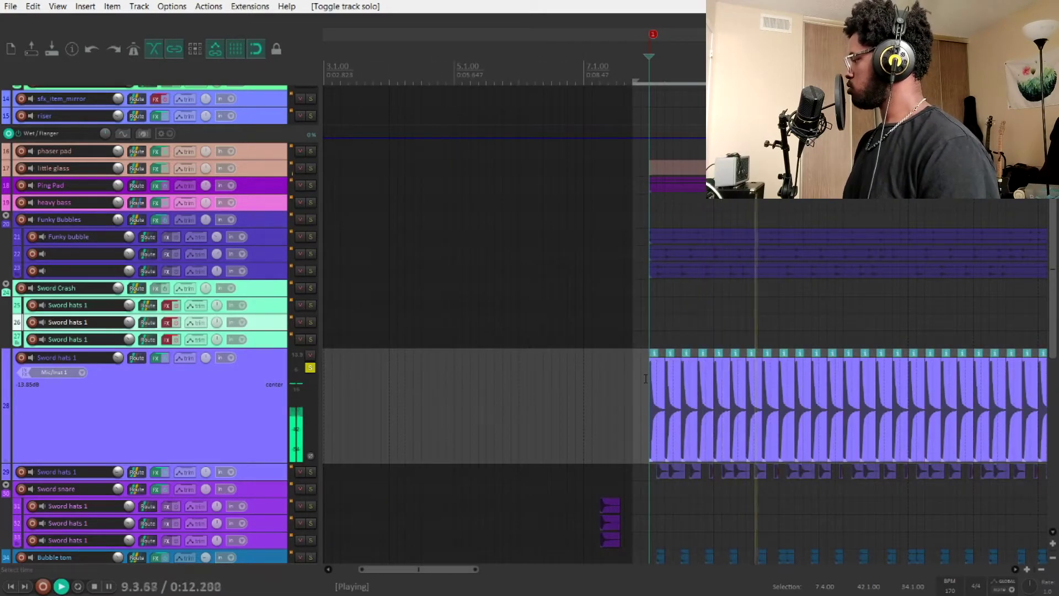
key(space)
Solo the Sword hats 1 track 29 and play it back with track 28, removing track 28's solo during playback.
scroll(662, 388, down, 3)
scroll(237, 321, down, 1)
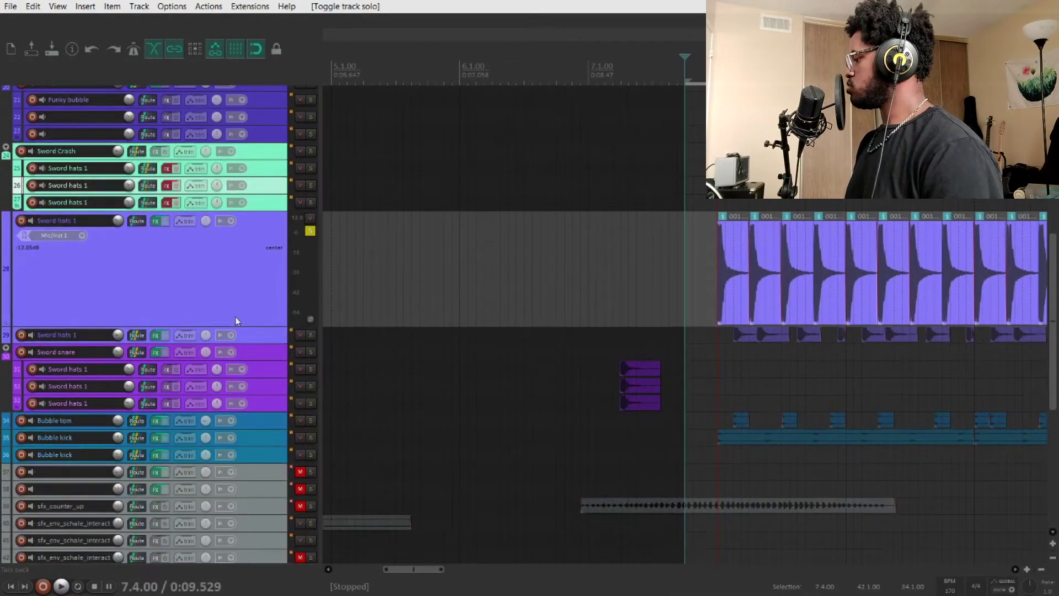
click(311, 335)
key(space)
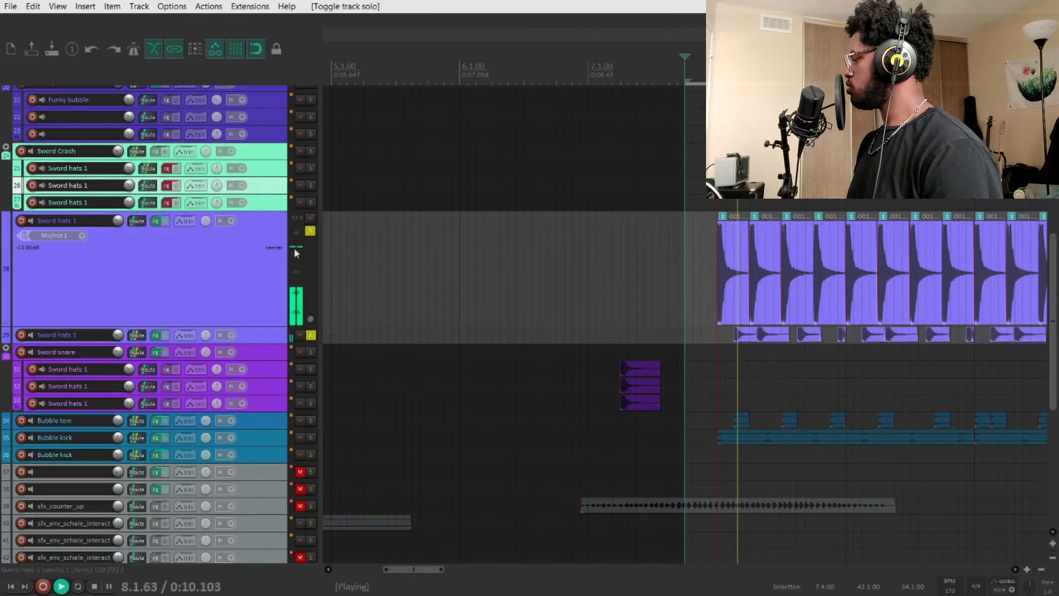
click(310, 232)
key(space)
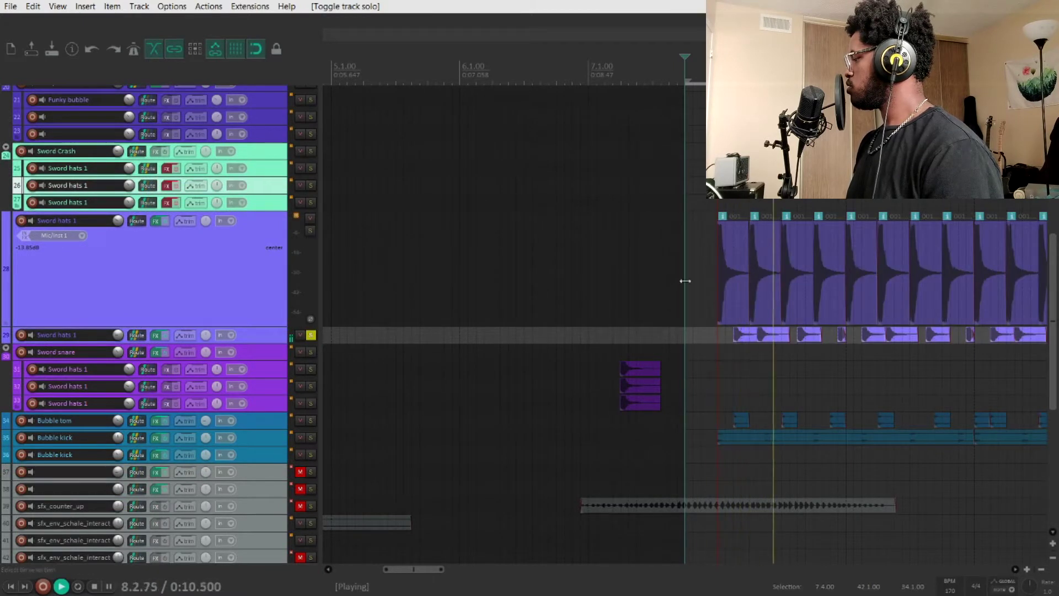
scroll(730, 338, up, 3)
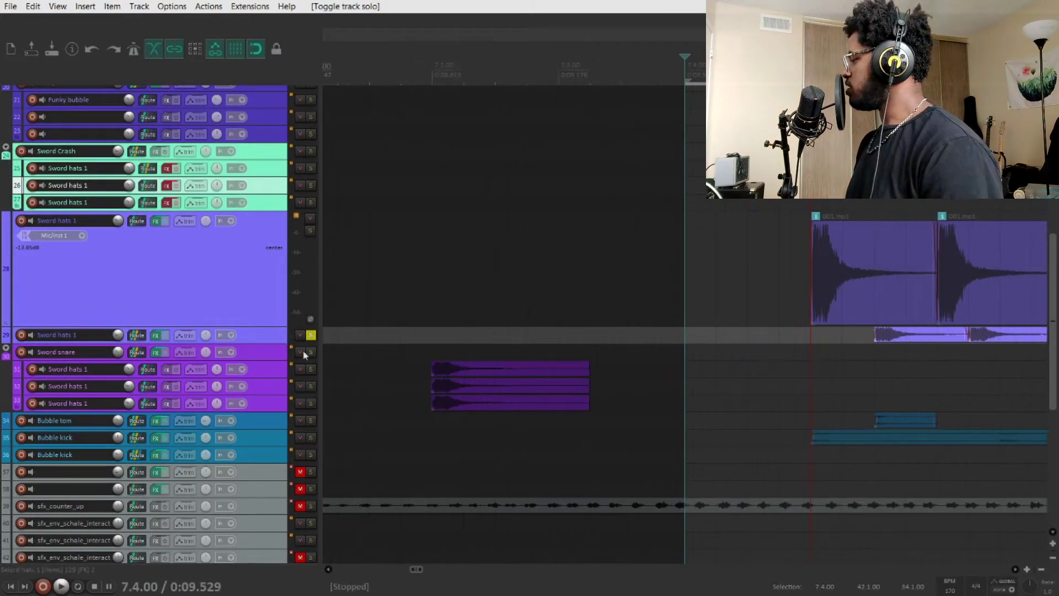
Solo track 28 again and play both Sword hats 1 tracks (28 and 29) together.
mouse_move(120, 340)
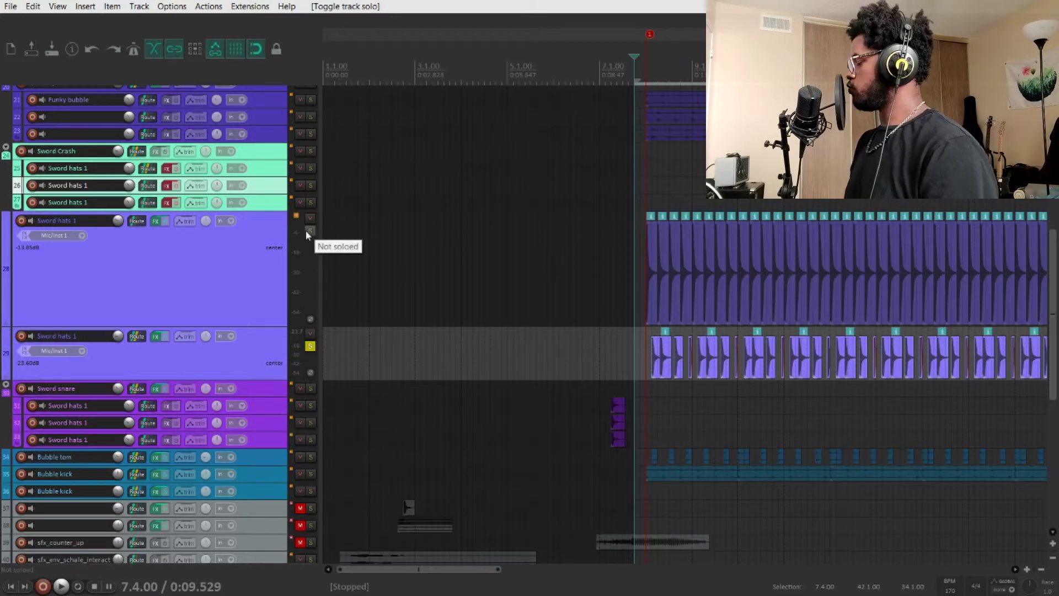
click(310, 230)
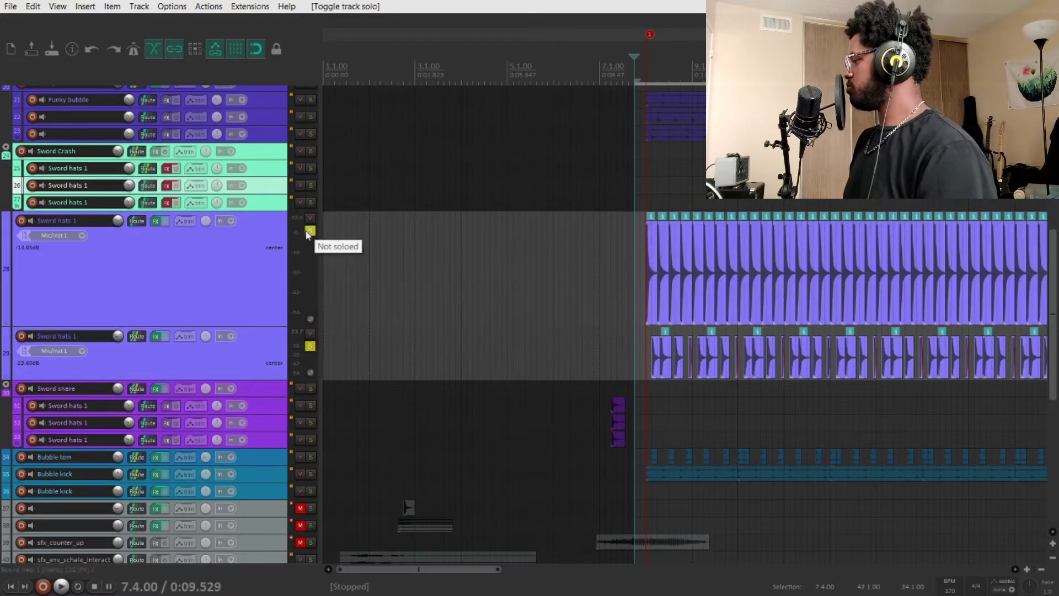
key(space)
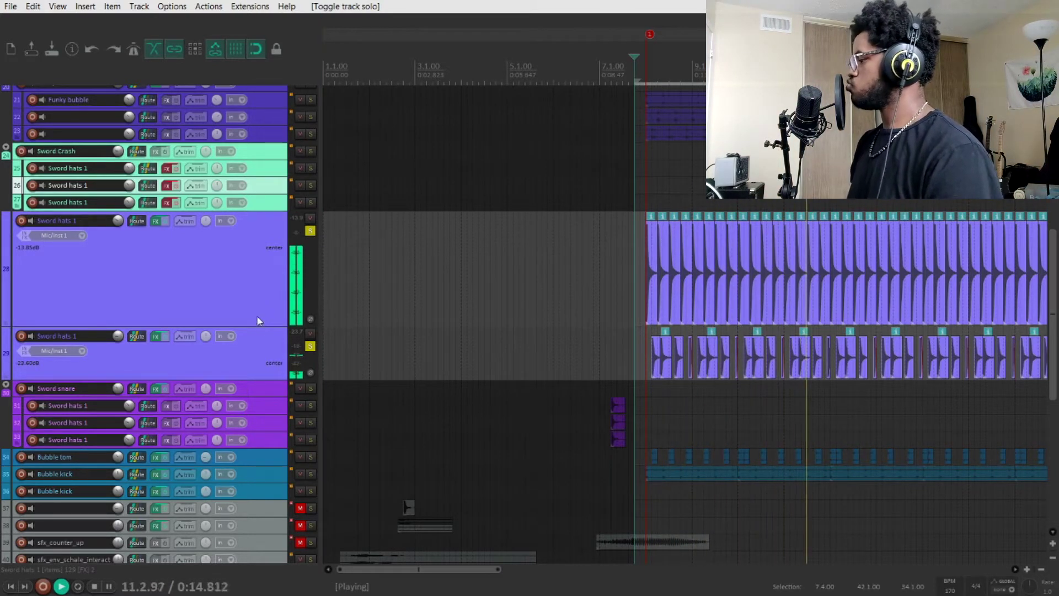
key(space)
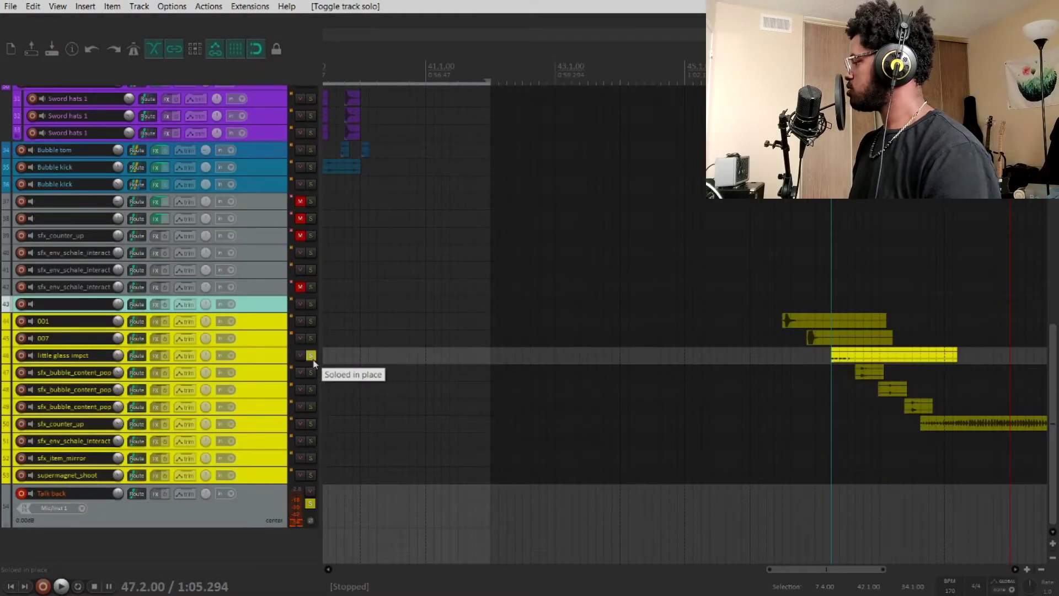
Audition the soloed little glass impct track from the start of its item, with Talk back also soloed.
key(space)
key(grave)
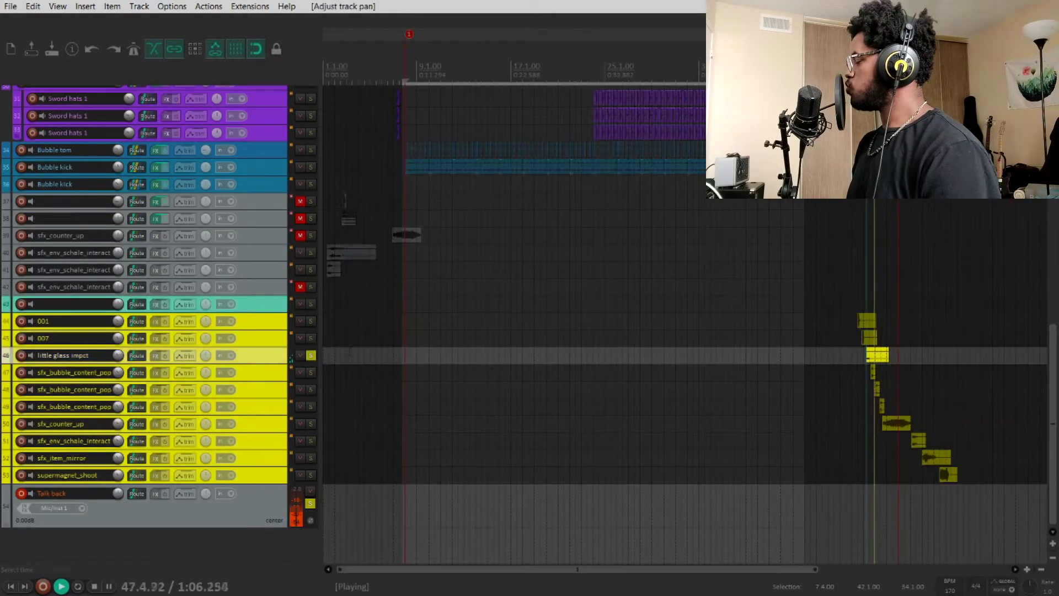
key(space)
click(311, 356)
key(grave)
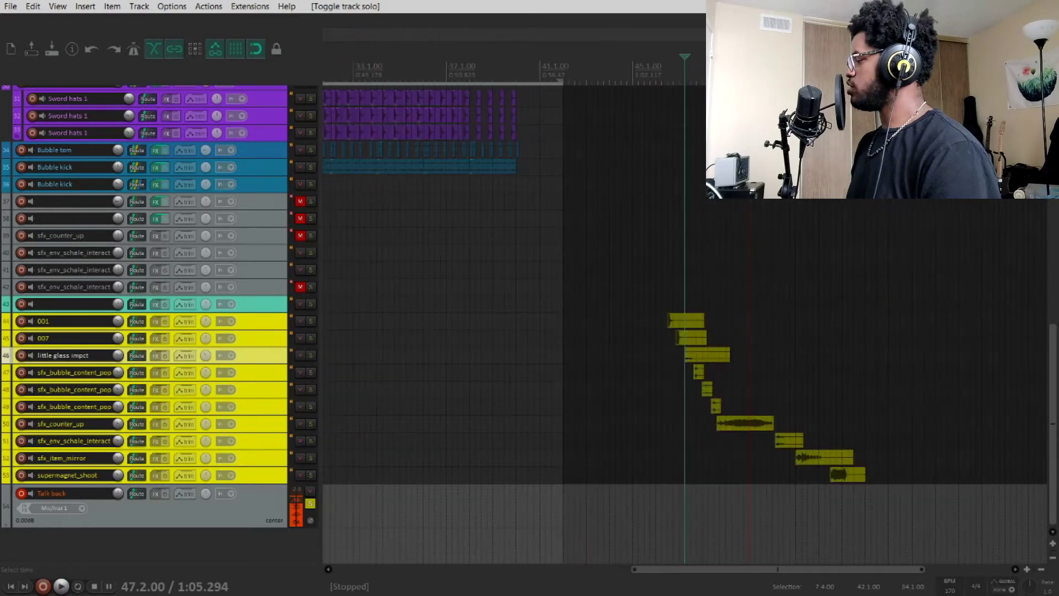
key(grave)
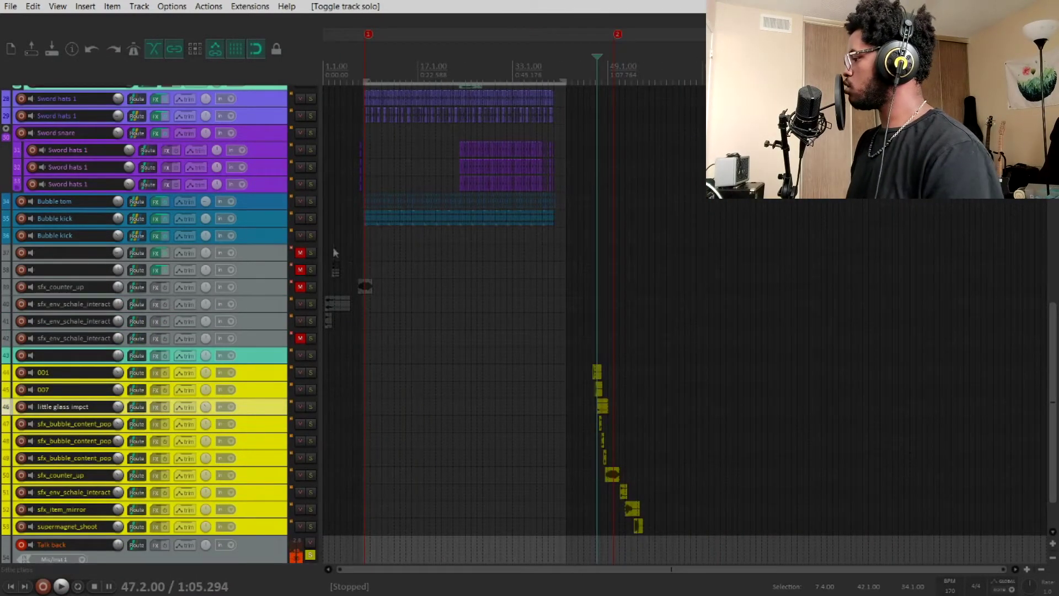
key(grave)
click(466, 335)
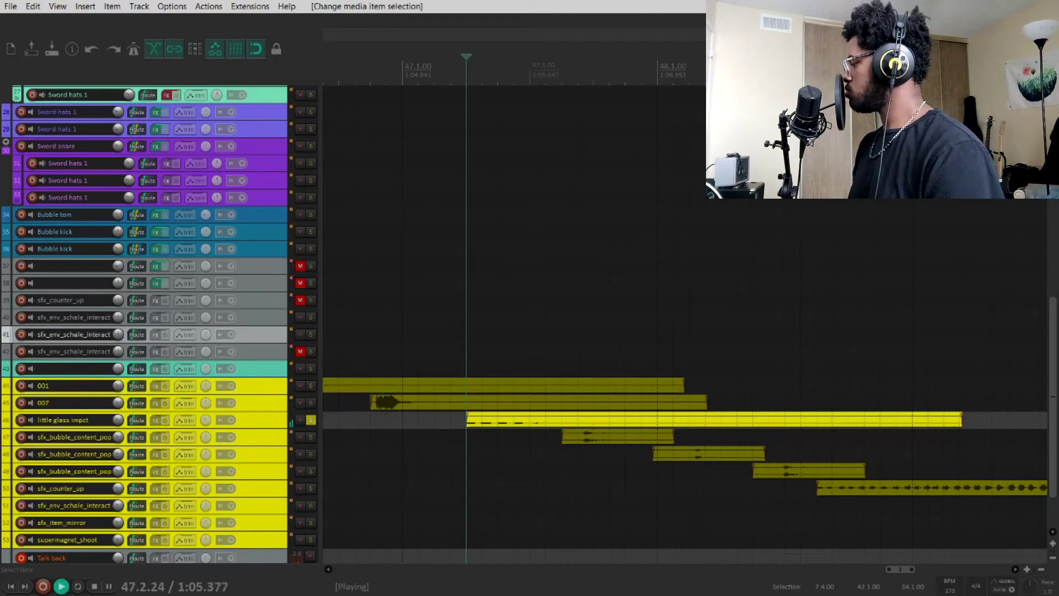
Try extending the end of the little glass impct item, play back the longer item, and undo the extension.
key(grave)
key(grave)
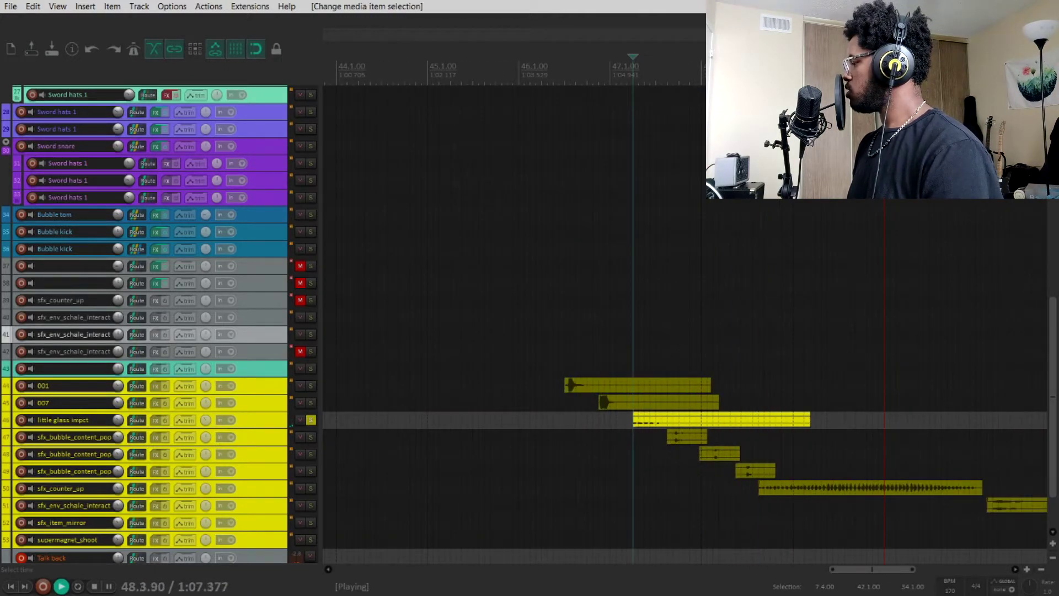
key(space)
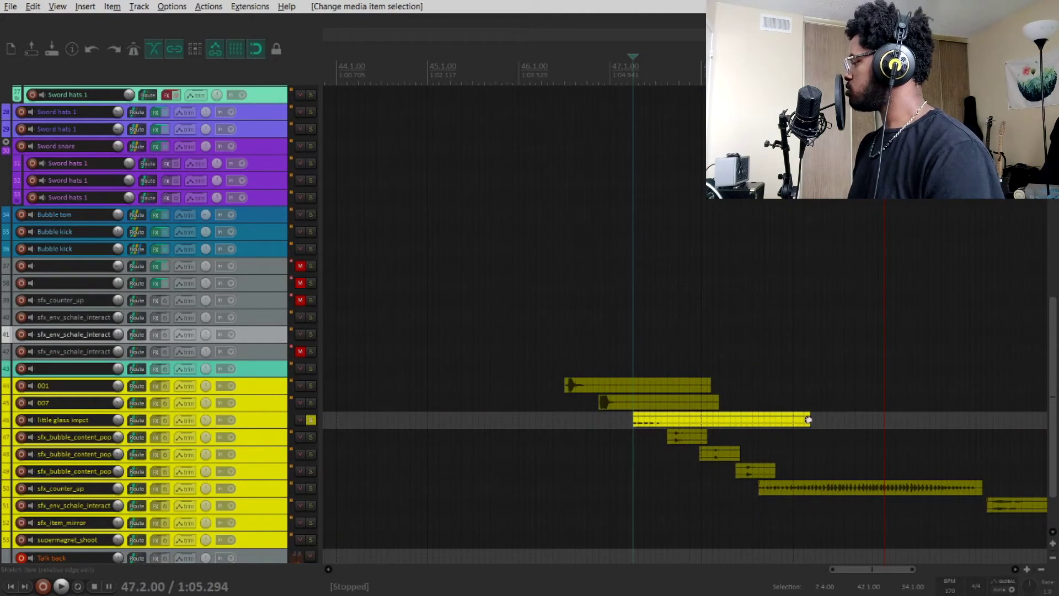
drag(808, 421, 1044, 421)
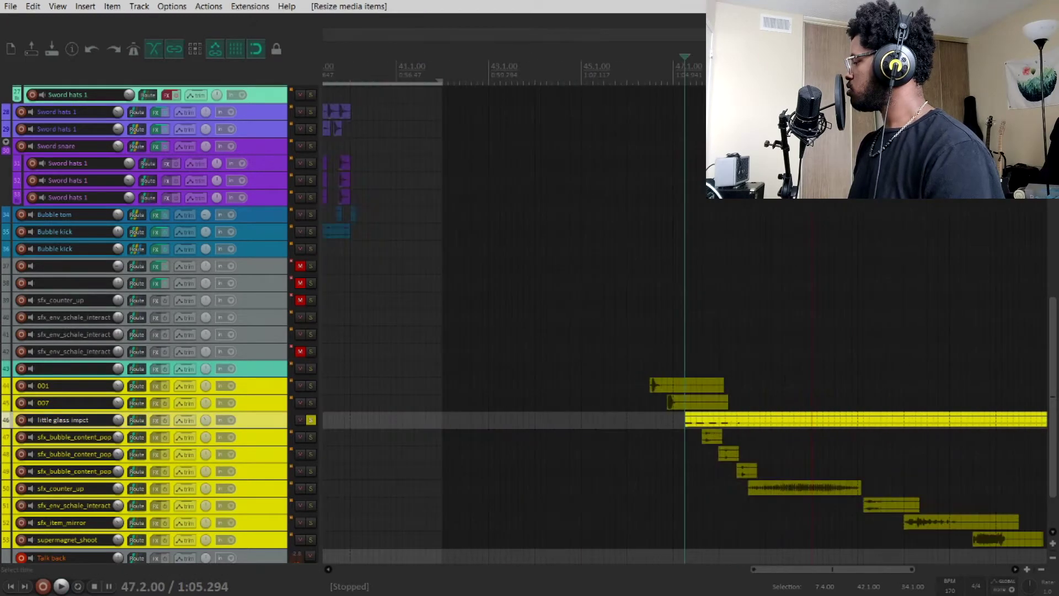
scroll(785, 381, down, 3)
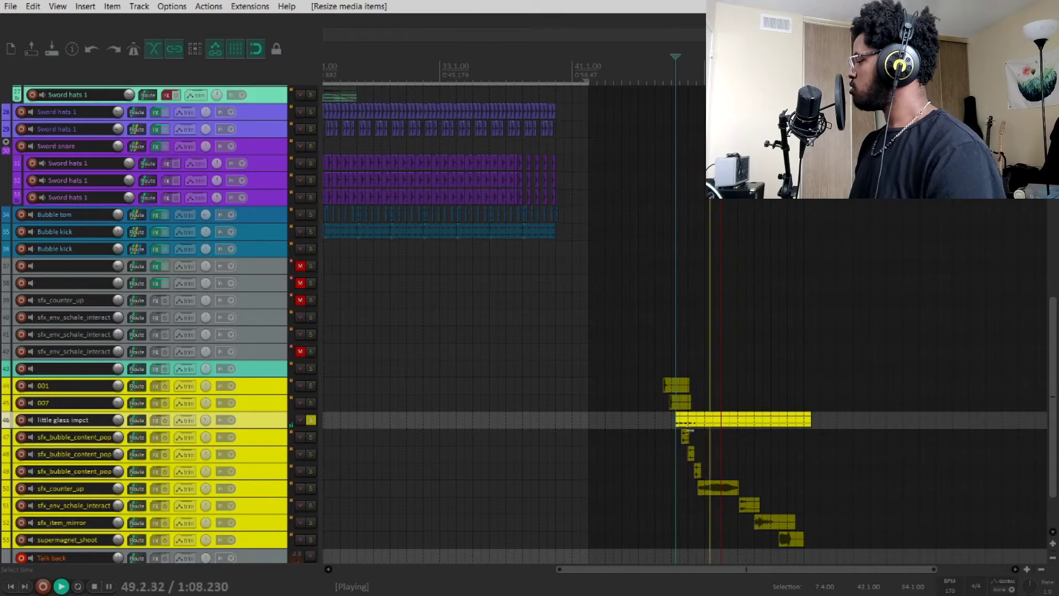
key(space)
key(ctrl+z)
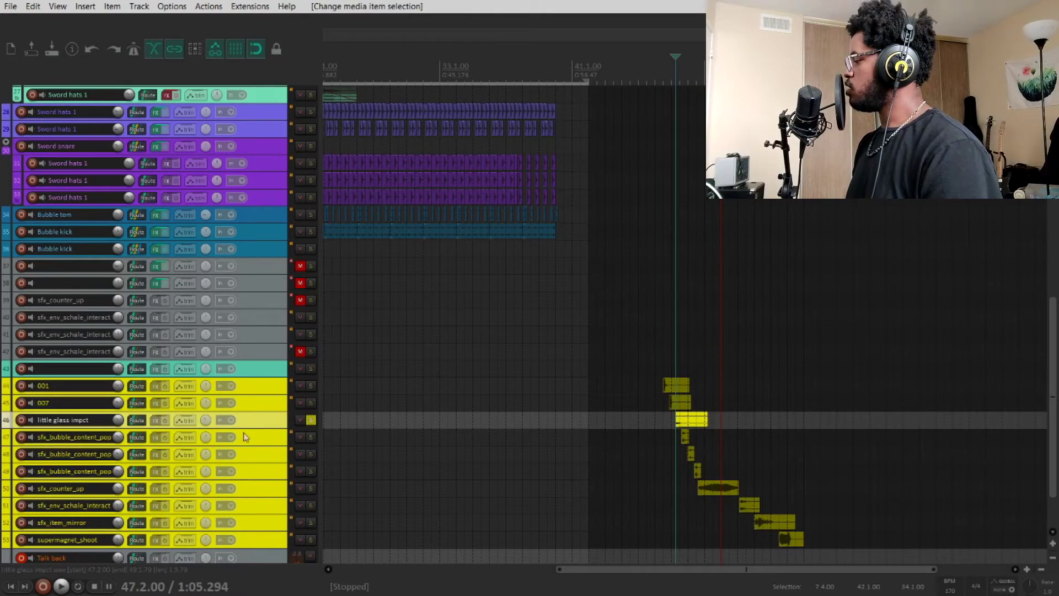
Remove the solo from the little glass impct track and move the playhead to marker 1.
click(310, 420)
scroll(379, 110, down, 3)
key(1)
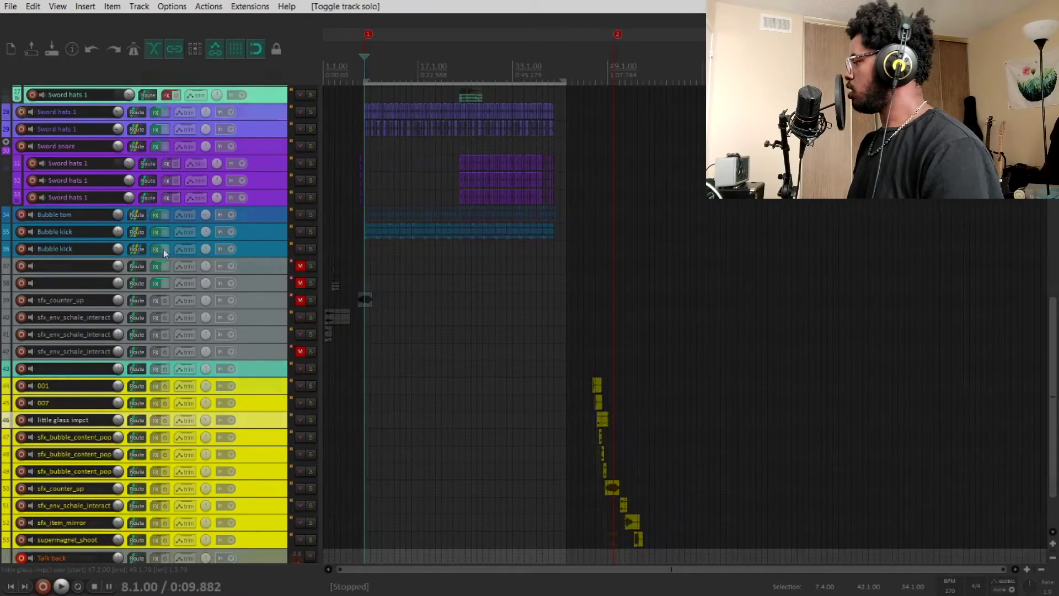
Solo the tracks inside the lazer folder and play back their glass-impact parts from bar 24.
scroll(269, 300, up, 10)
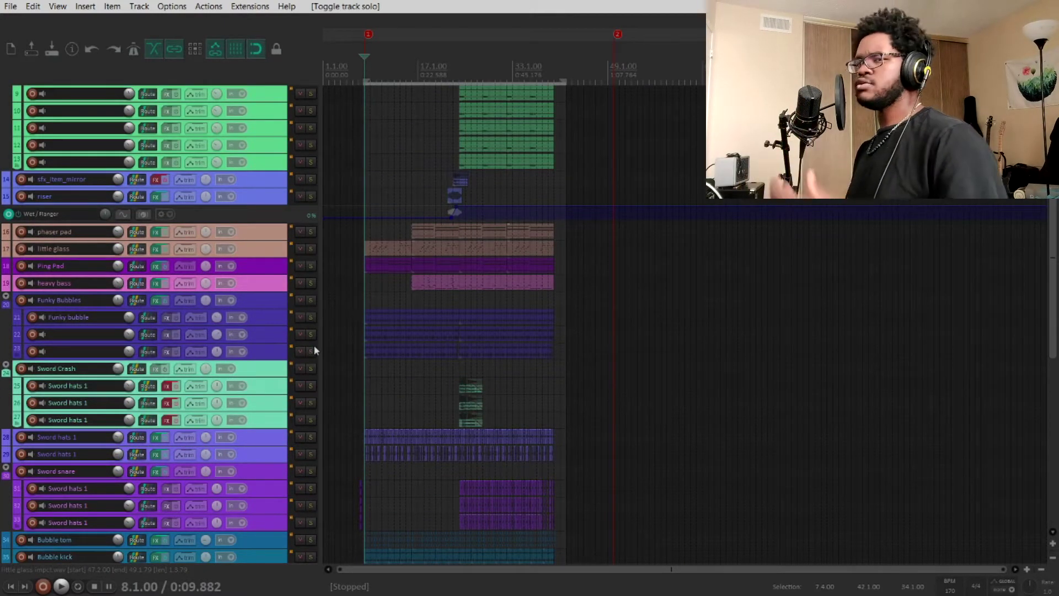
scroll(282, 327, up, 3)
scroll(282, 325, up, 2)
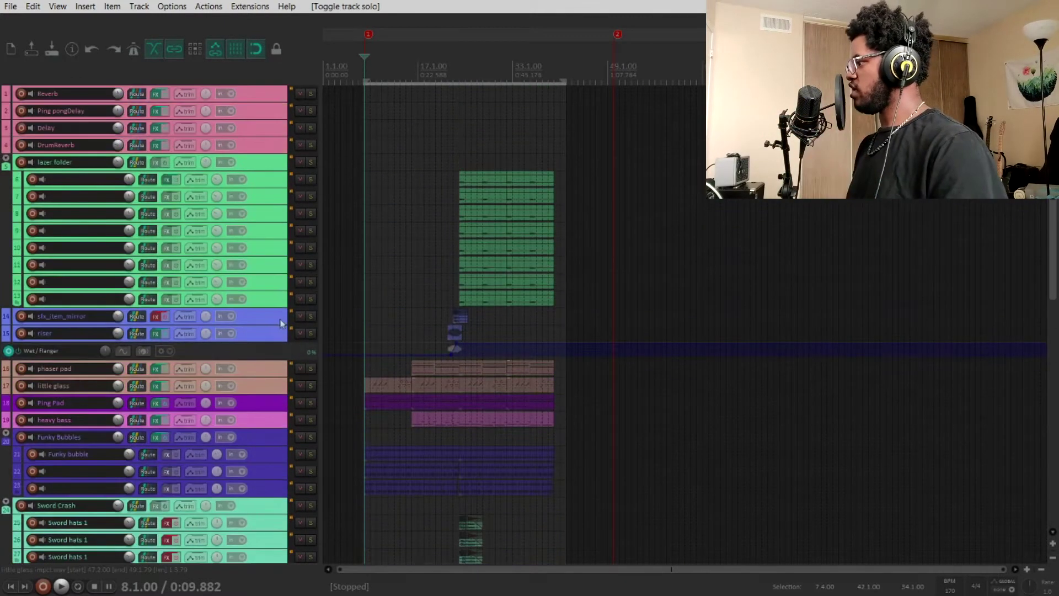
scroll(513, 326, up, 2)
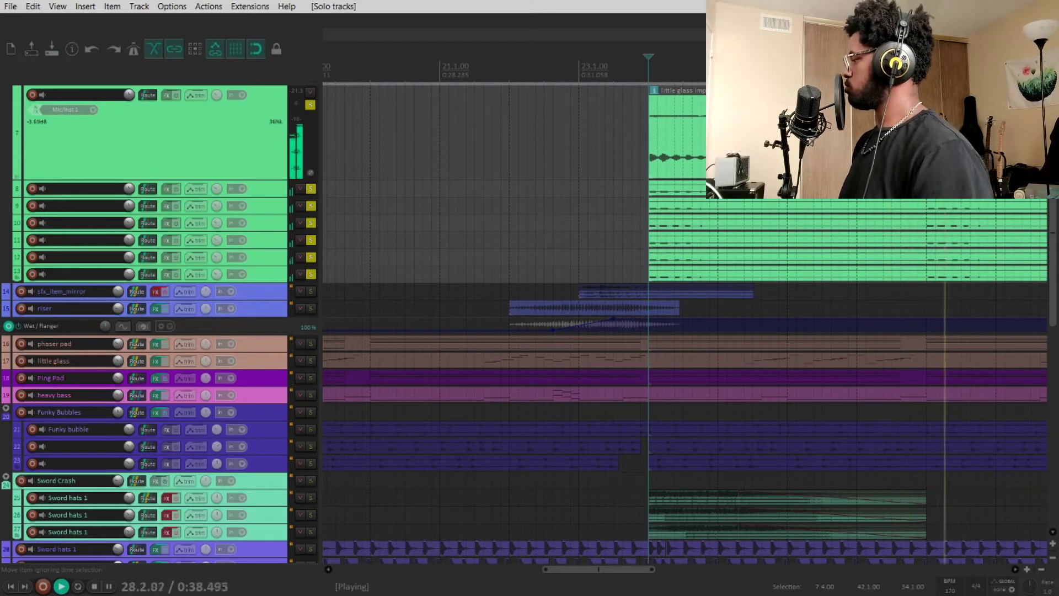
scroll(770, 223, down, 3)
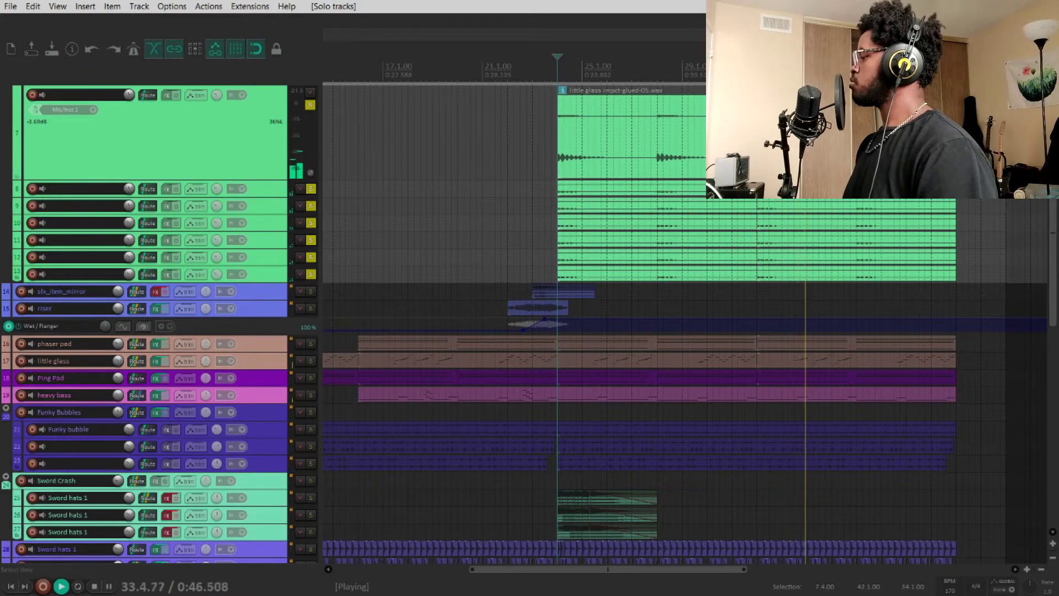
key(space)
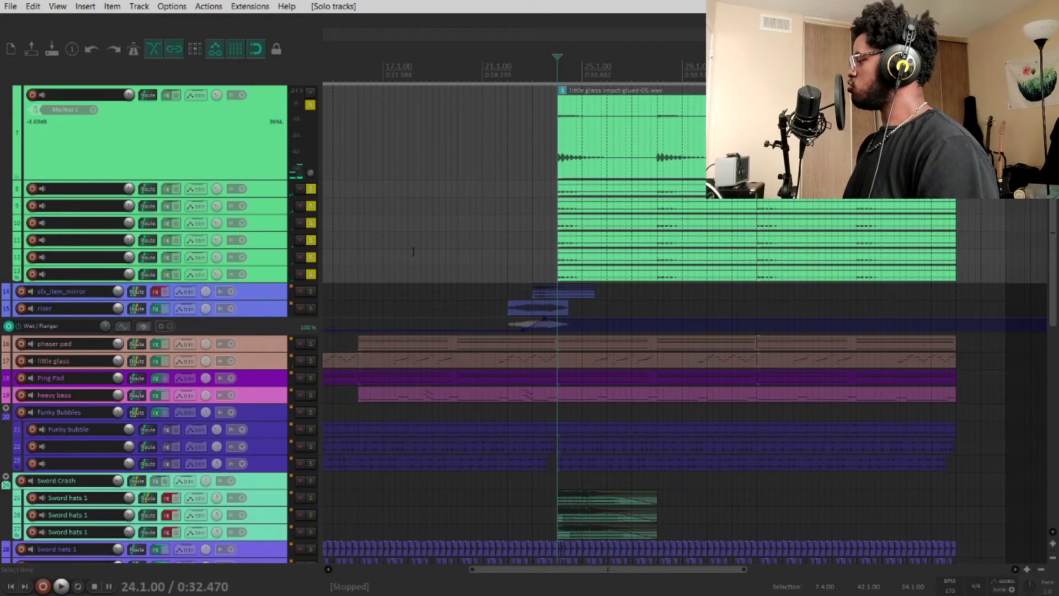
Clear the solos from all tracks in the lazer folder, including track 6.
click(312, 275)
scroll(247, 184, up, 3)
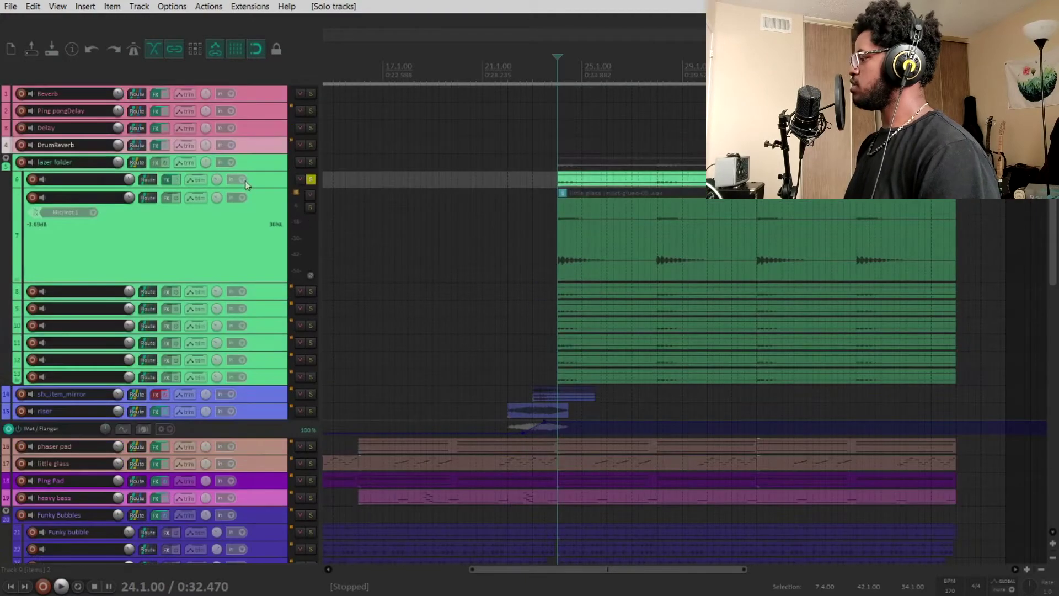
click(311, 180)
Solo the first yellow sfx_bubble_content_pop track (track 47) and audition it from just before its item.
scroll(294, 187, down, 10)
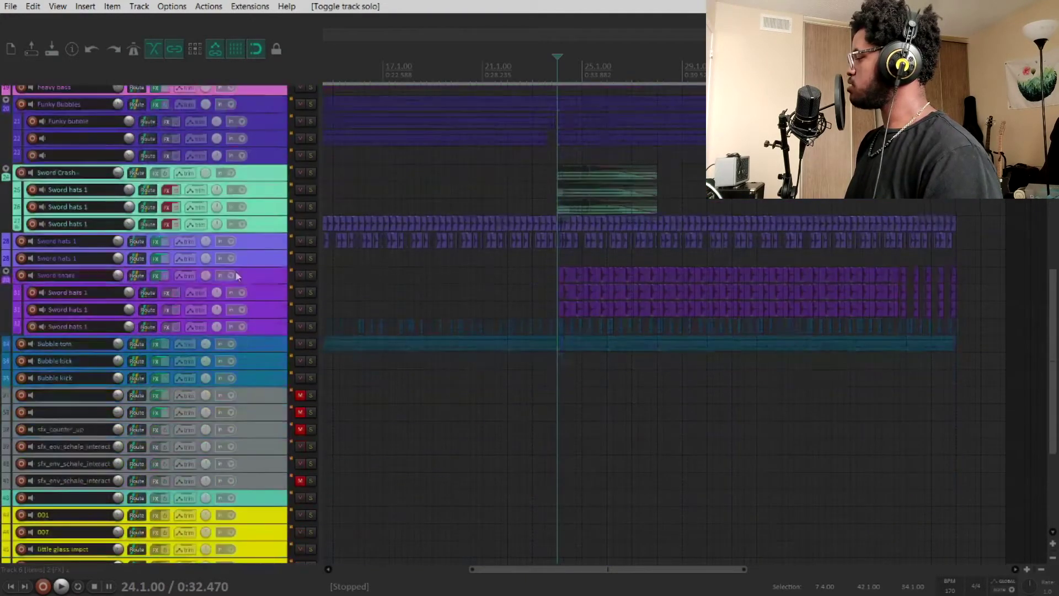
scroll(236, 276, down, 6)
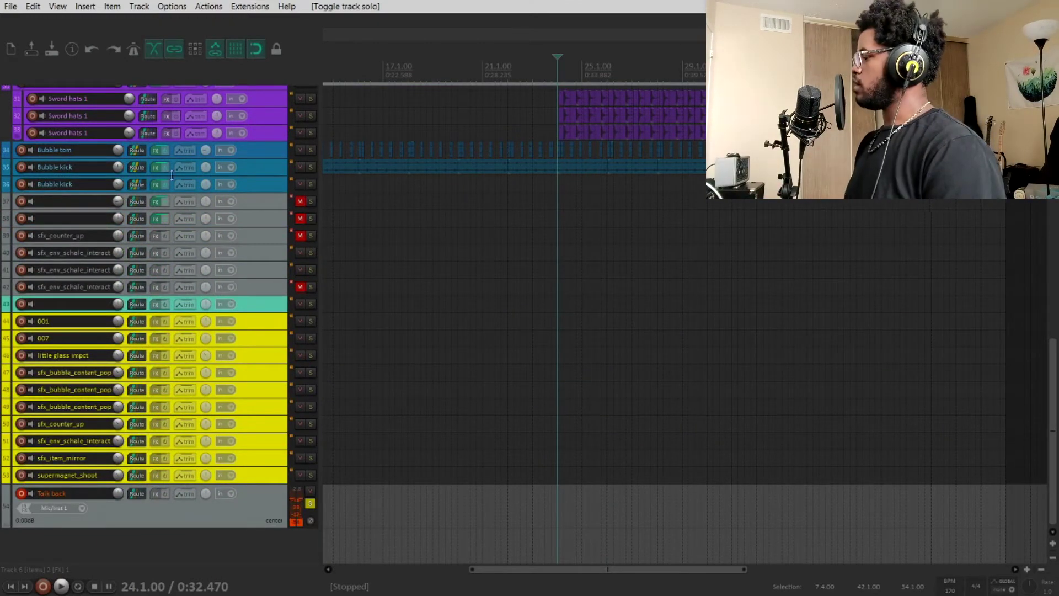
scroll(570, 351, down, 3)
click(749, 267)
scroll(749, 267, up, 6)
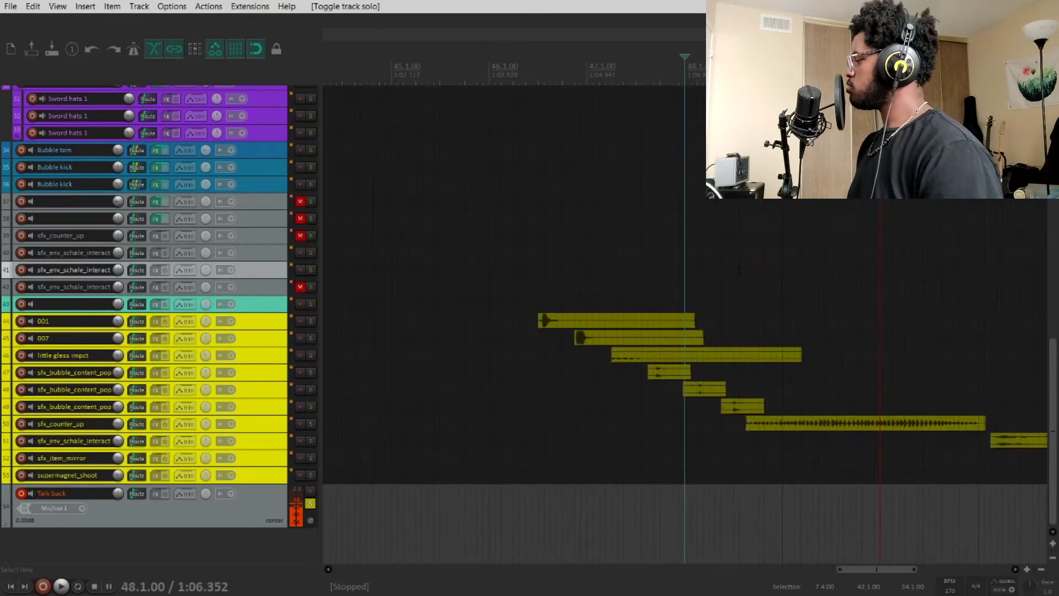
click(311, 374)
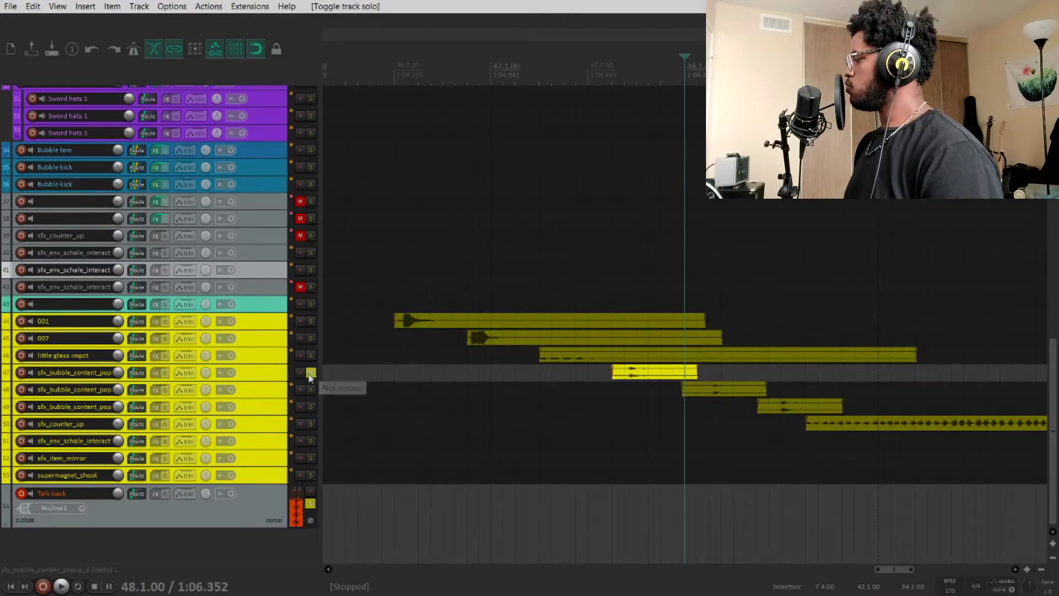
click(600, 252)
key(space)
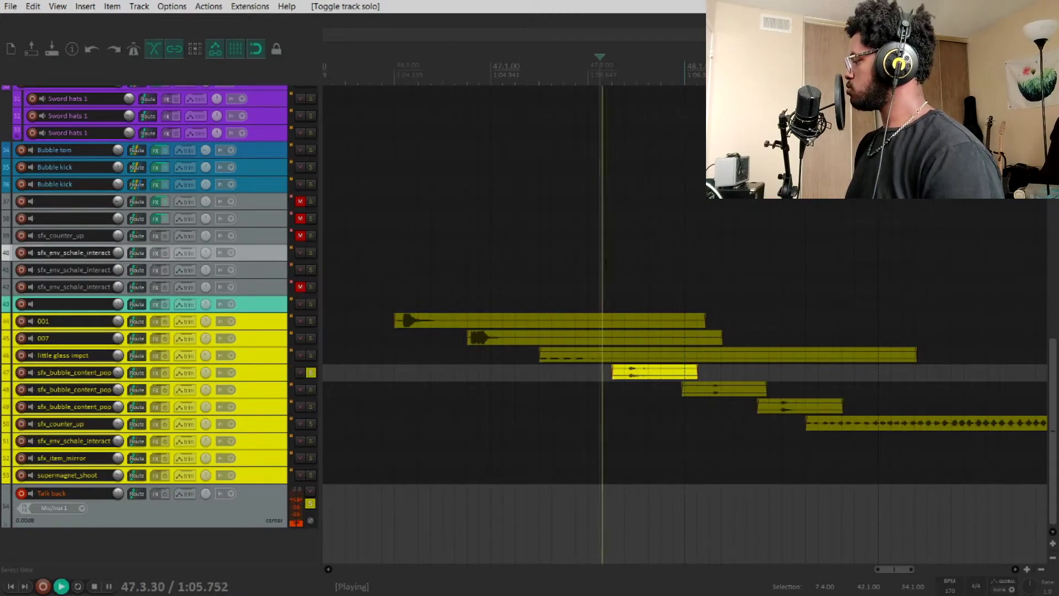
key(space)
Add the other two yellow sfx_bubble_content_pop tracks (48 and 49) to the solo and play the three samples in sequence.
click(311, 390)
key(space)
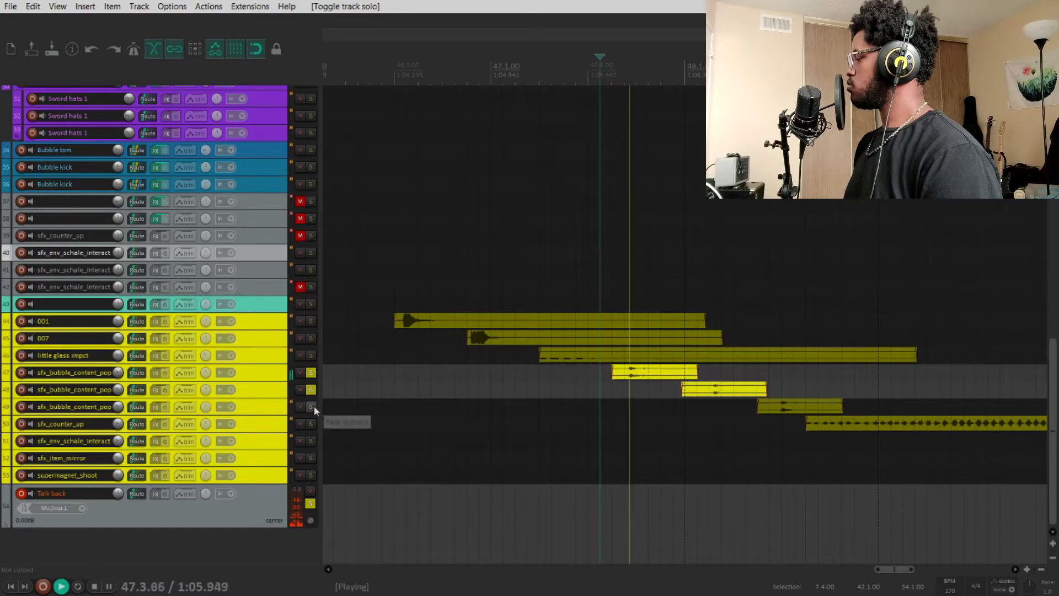
click(310, 407)
key(space)
key(space)
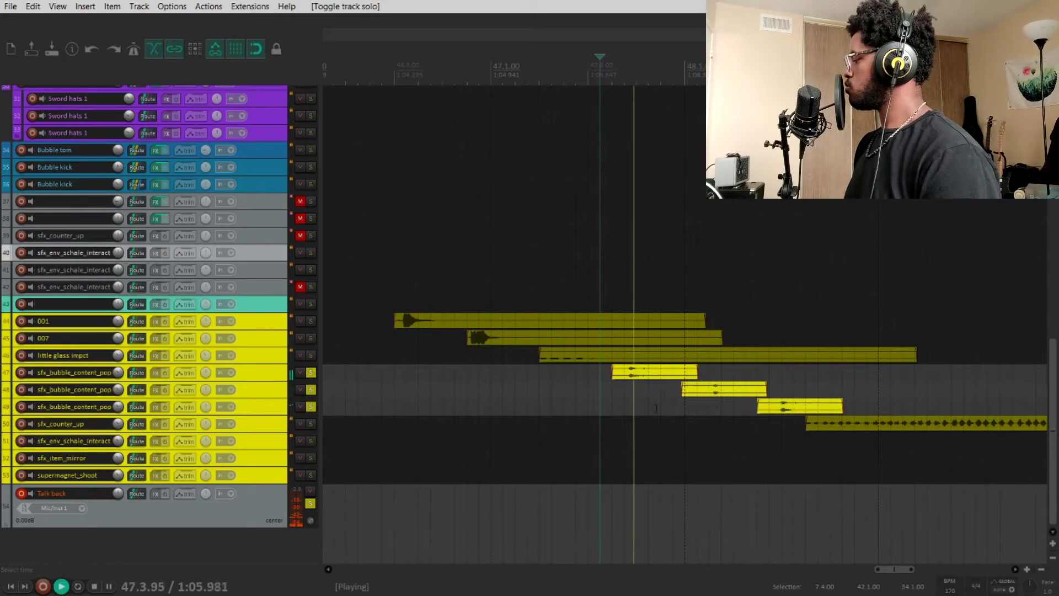
key(space)
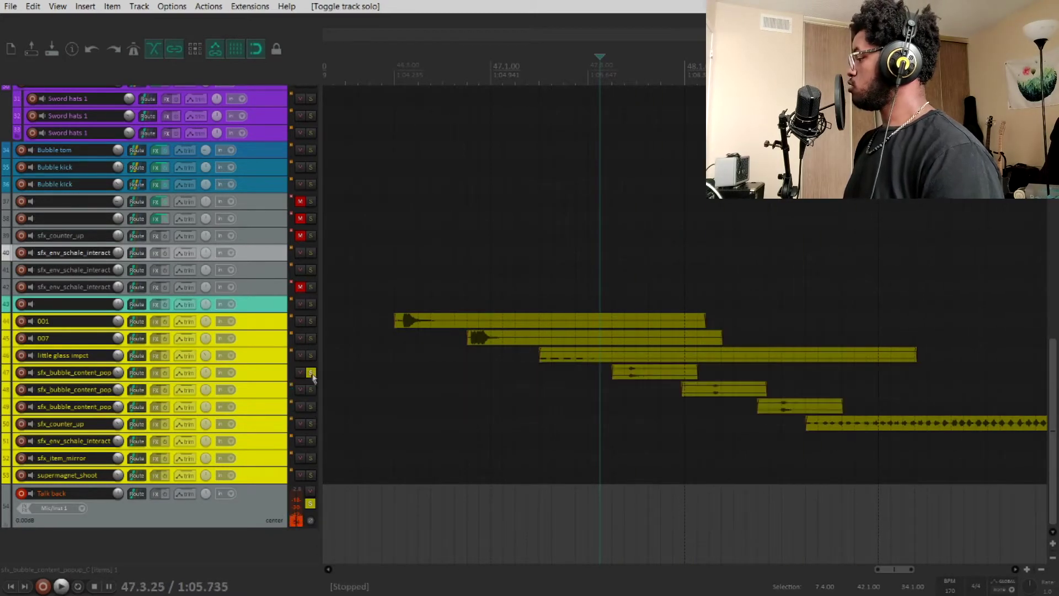
Clear the solos from the raw bubble samples and solo the Funky Bubbles folder track (track 20).
click(311, 356)
scroll(311, 340, down, 5)
scroll(263, 299, up, 3)
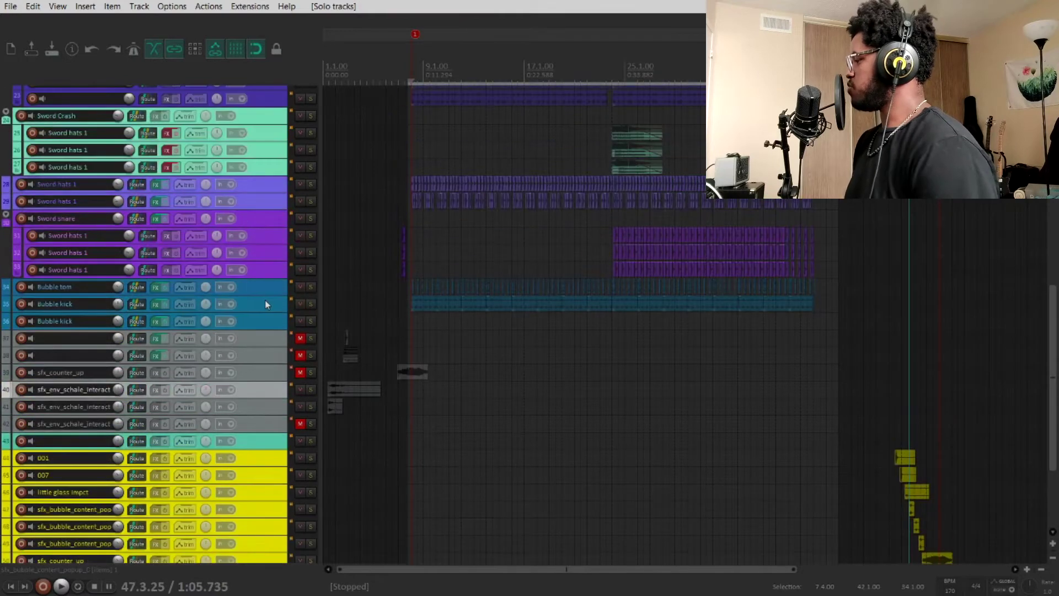
scroll(226, 271, up, 1)
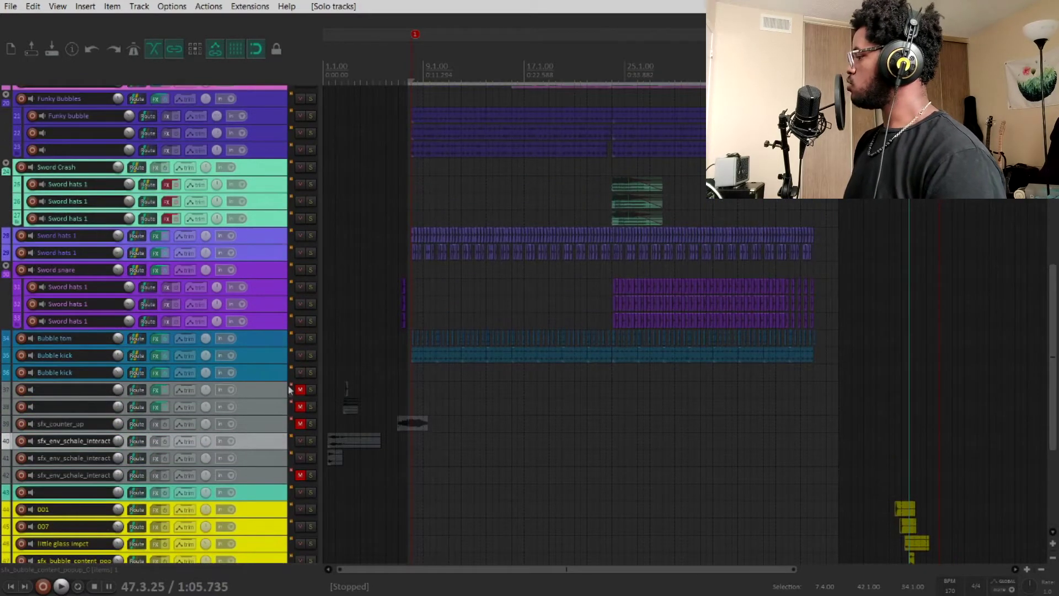
scroll(230, 391, up, 3)
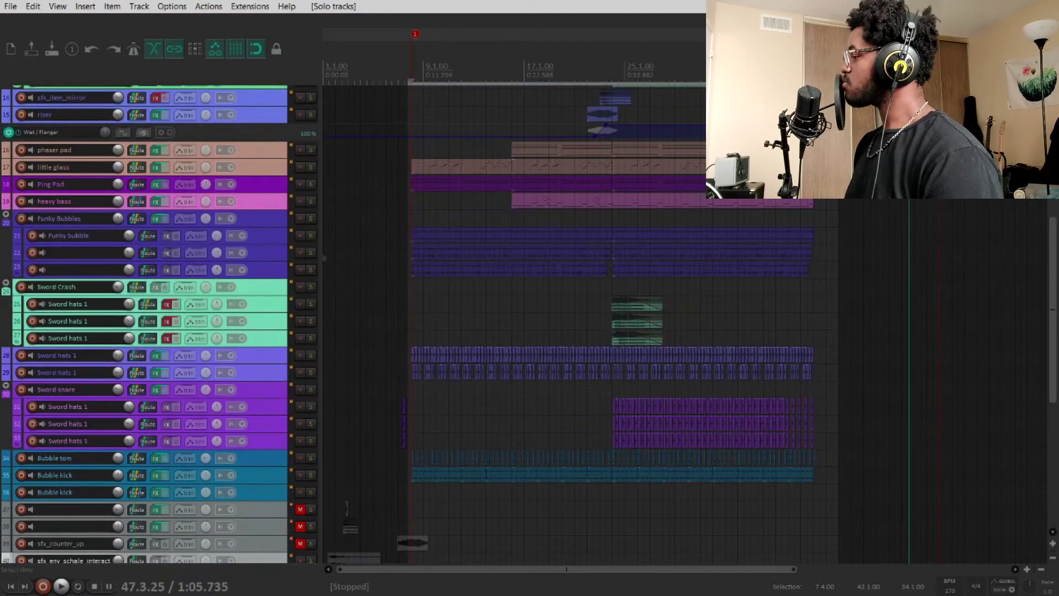
click(310, 219)
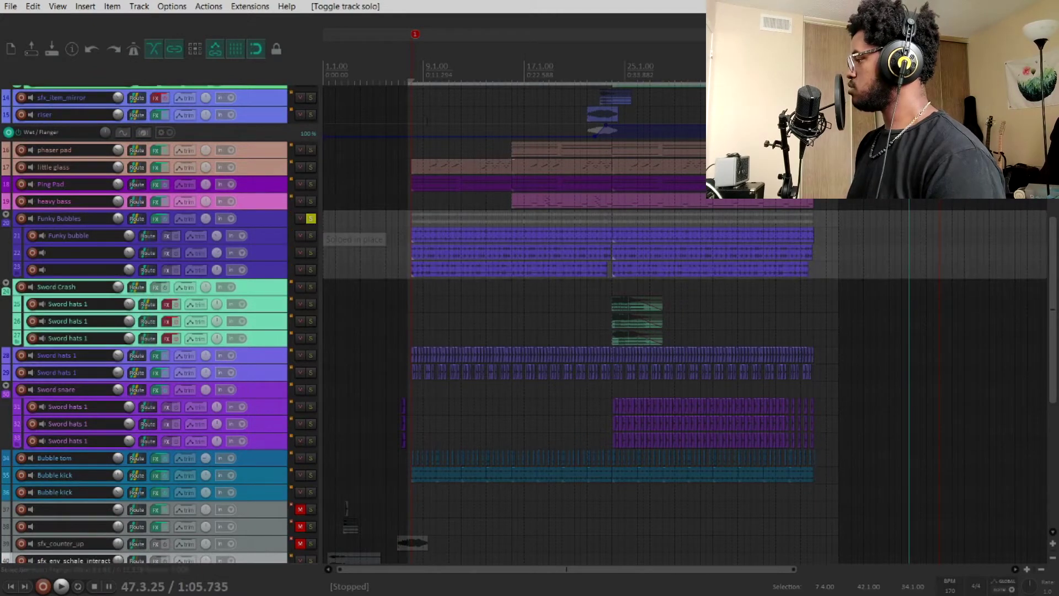
Play back the enlarged Funky Bubbles folder tracks from marker 1 and remove the folder's solo.
click(416, 60)
click(413, 62)
scroll(422, 68, up, 6)
scroll(471, 89, up, 4)
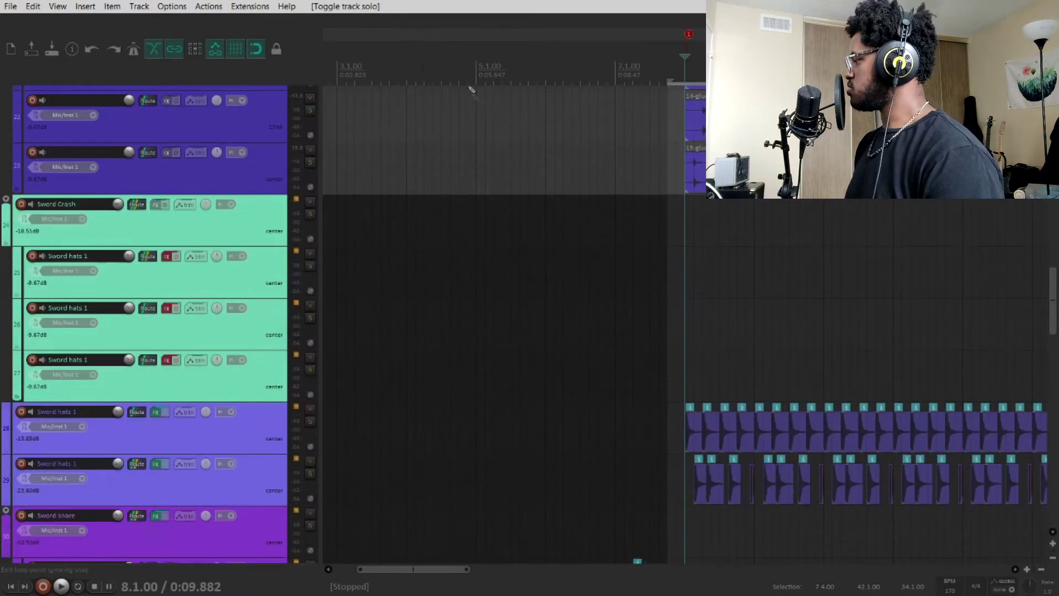
scroll(211, 203, up, 2)
key(space)
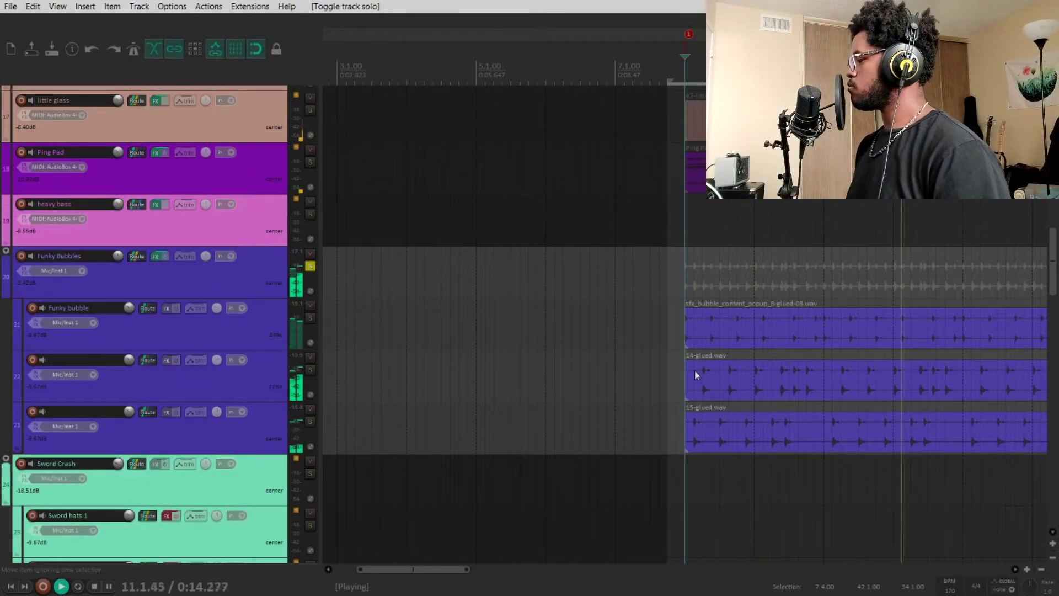
key(space)
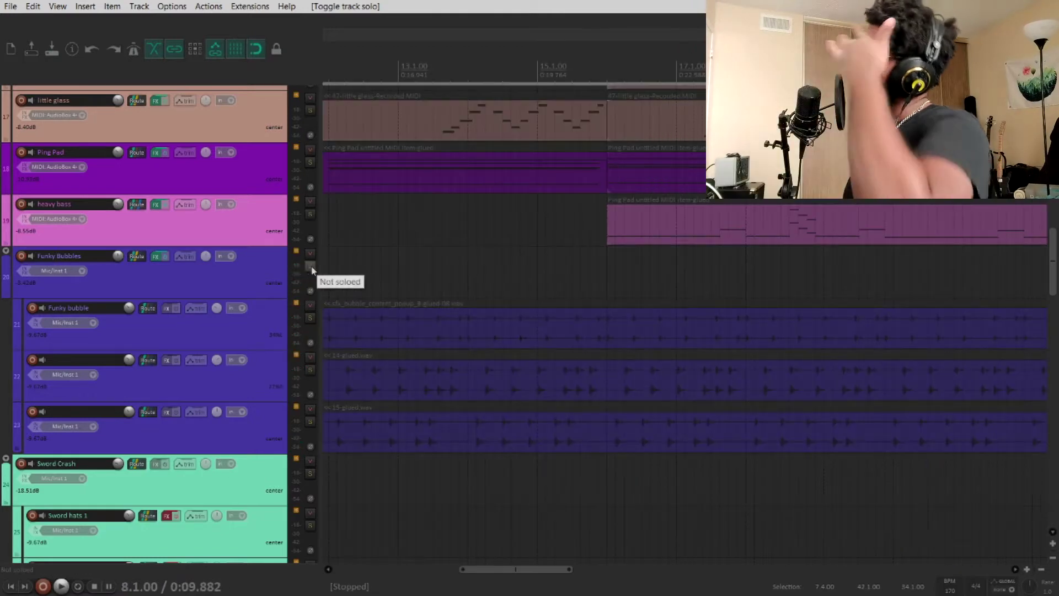
click(310, 266)
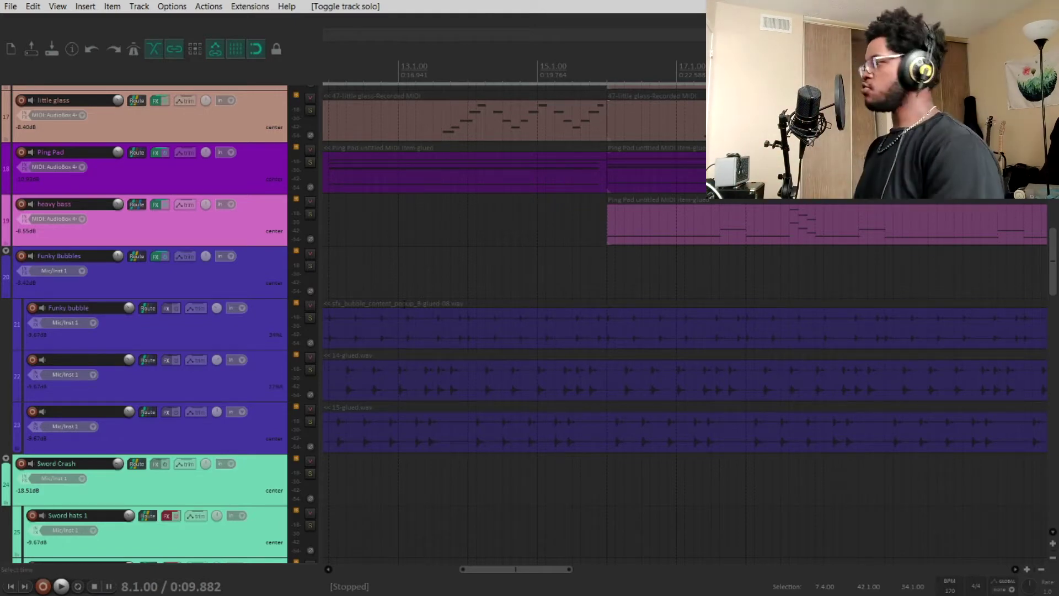
Solo the upper Bubble kick track (track 35) for a closer look at its item around marker 1.
scroll(221, 309, down, 6)
scroll(226, 310, down, 5)
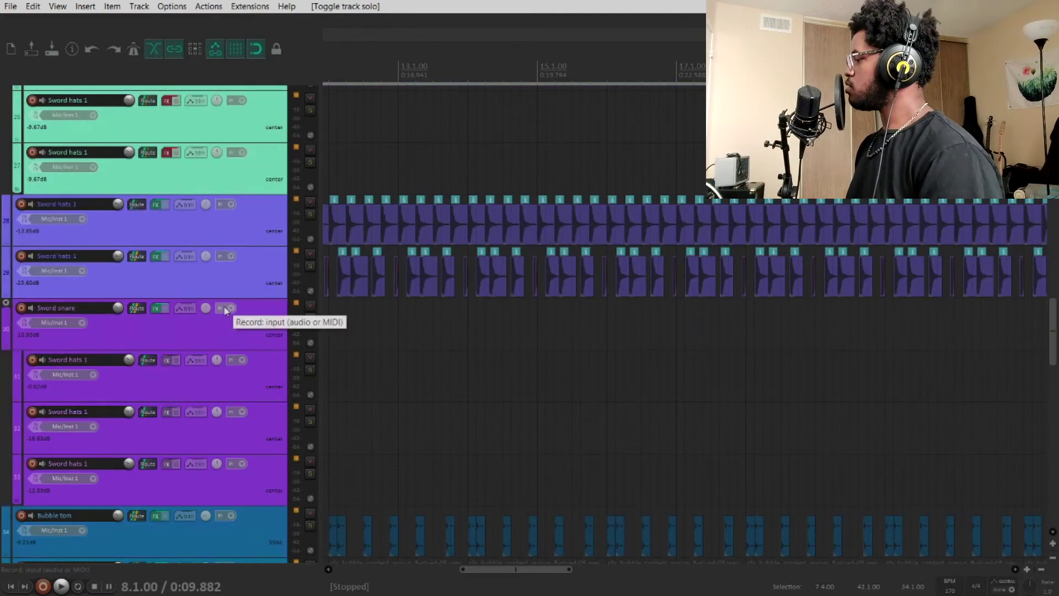
scroll(684, 325, down, 2)
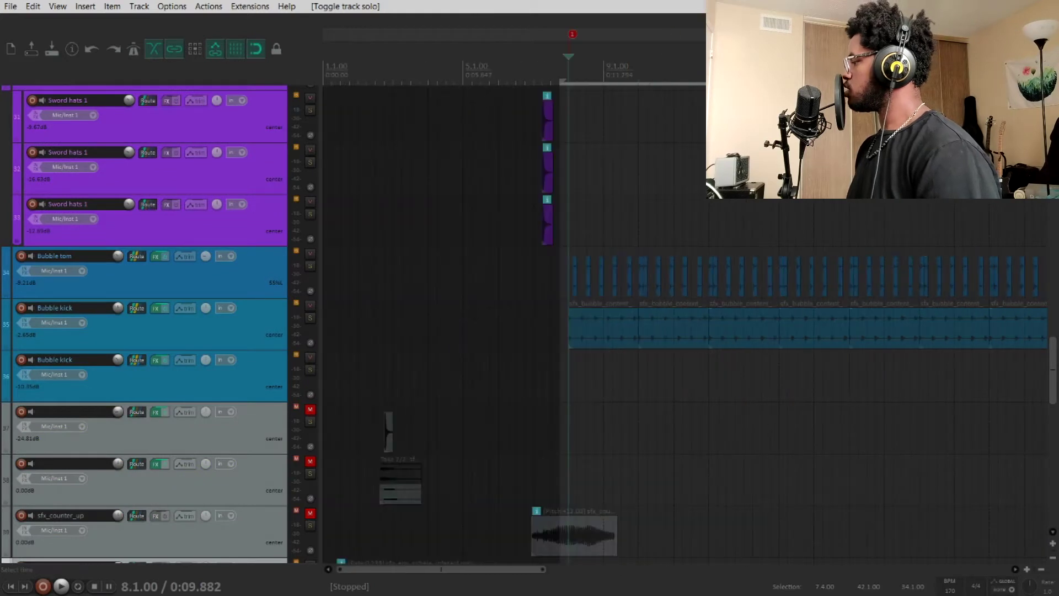
click(308, 318)
scroll(575, 316, up, 3)
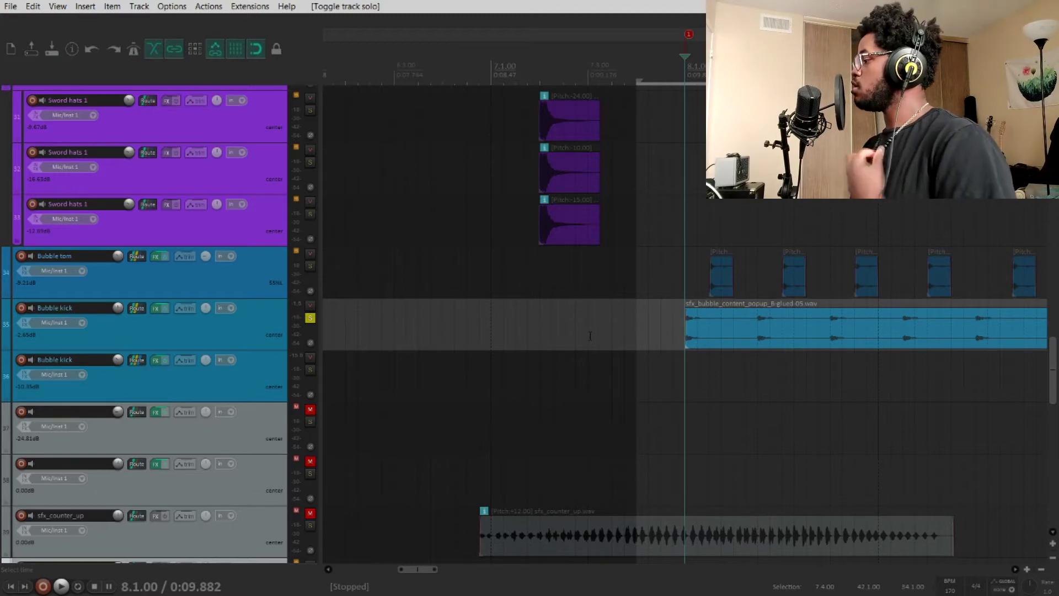
Open the effects chain of Bubble kick track 35 and examine its ReaPitch and first ReaEQ settings.
click(156, 310)
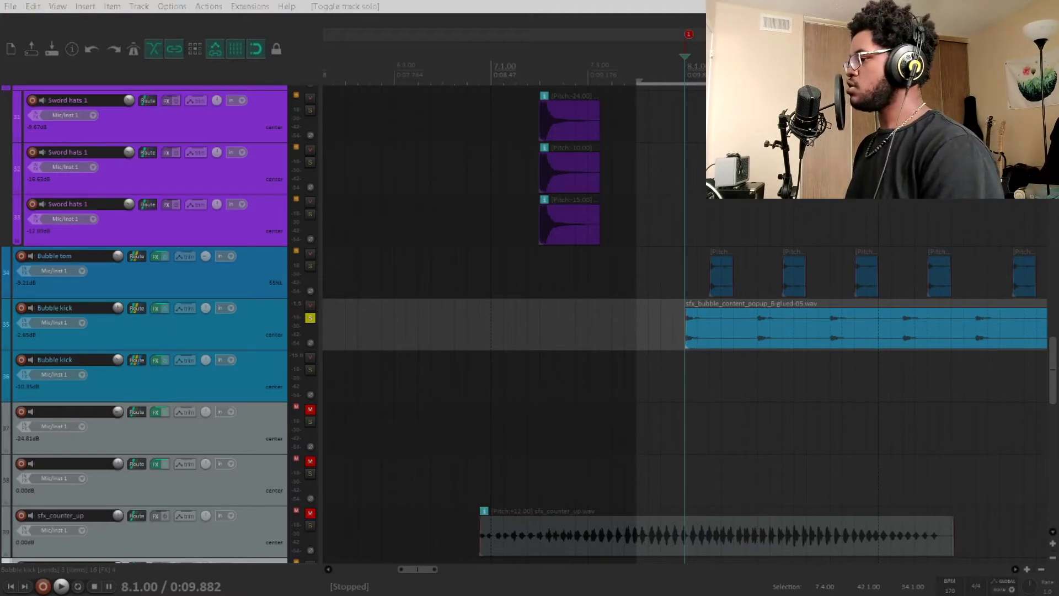
drag(0, 84, 358, 83)
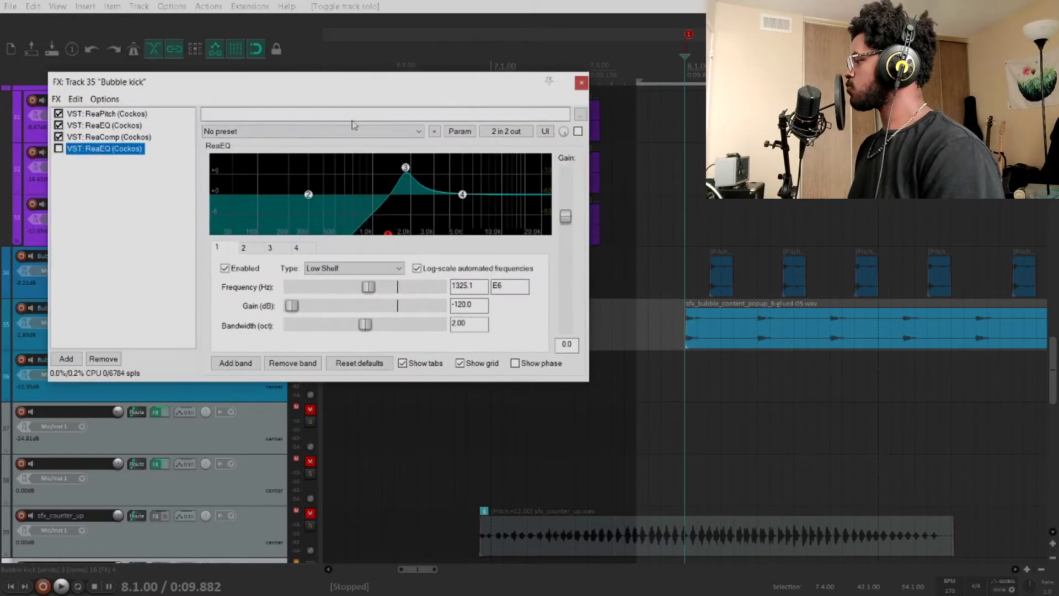
click(107, 115)
click(109, 126)
click(128, 114)
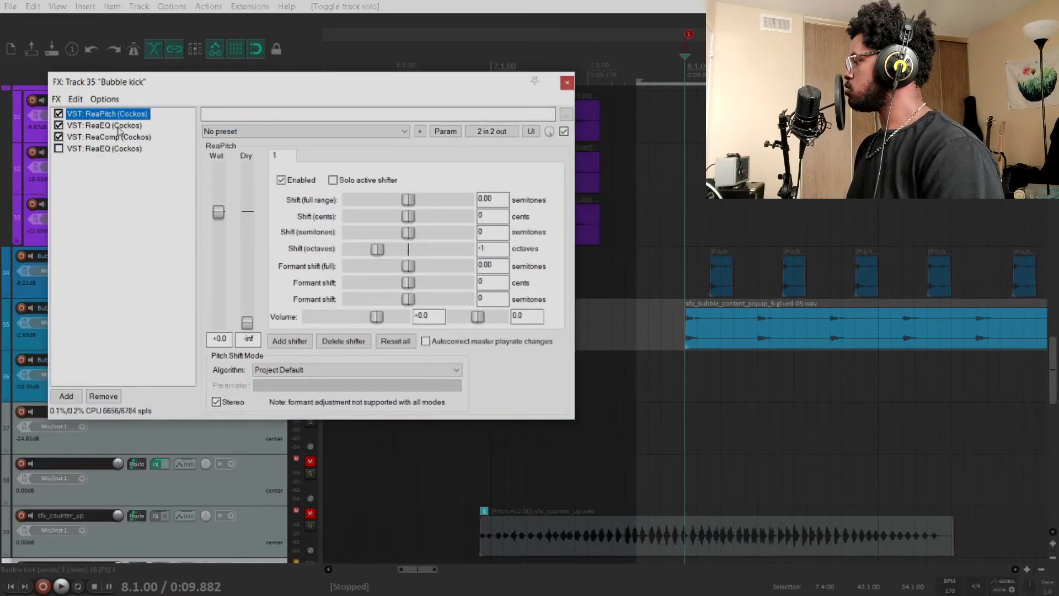
click(120, 127)
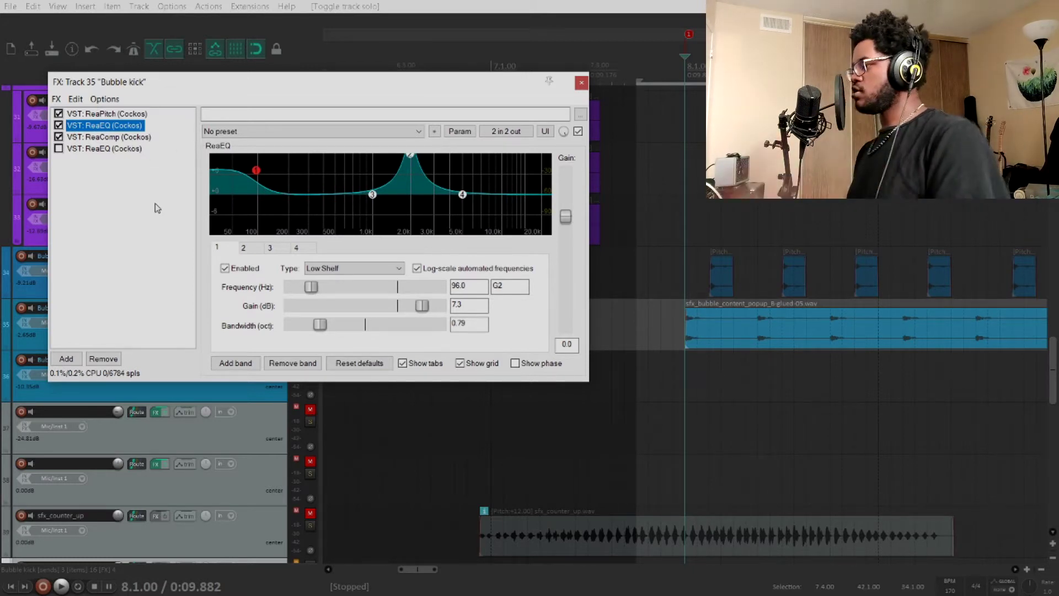
Examine the ReaComp and second ReaEQ settings of Bubble kick track 35, then close its effects chain and play it back from marker 1.
click(110, 138)
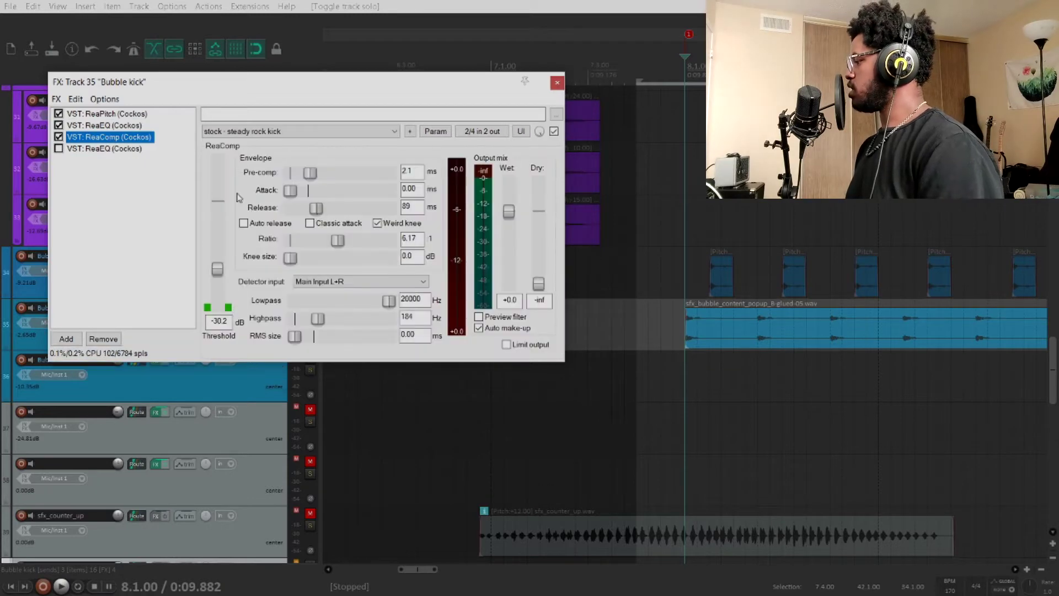
click(105, 149)
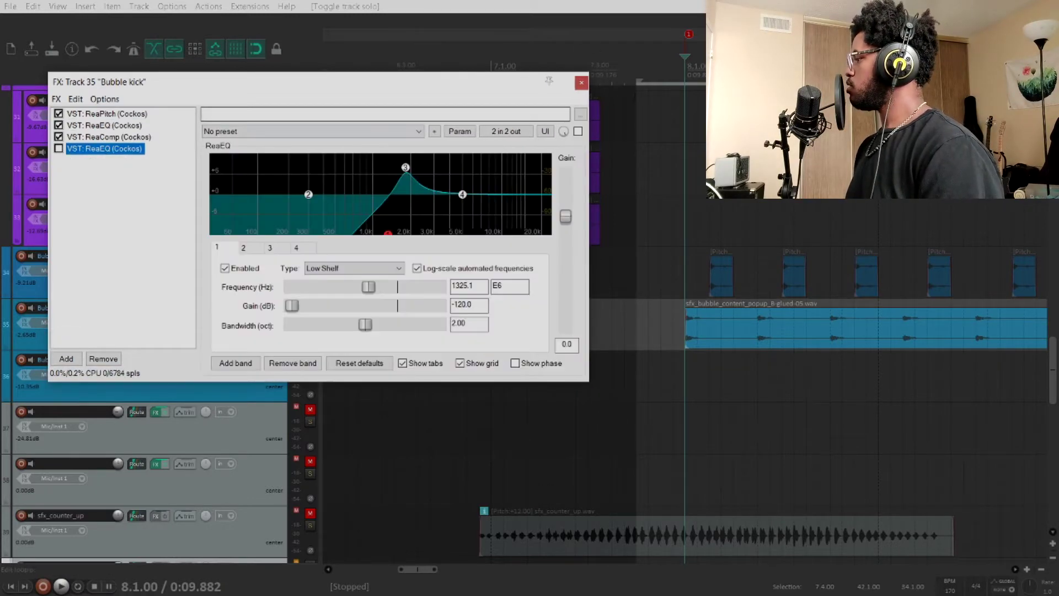
click(582, 83)
key(space)
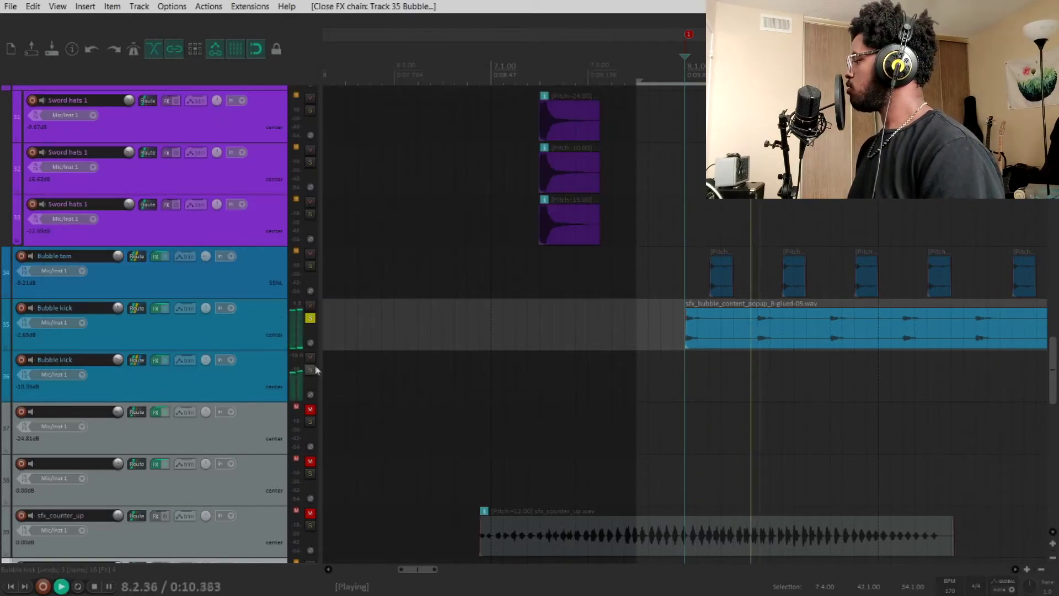
key(space)
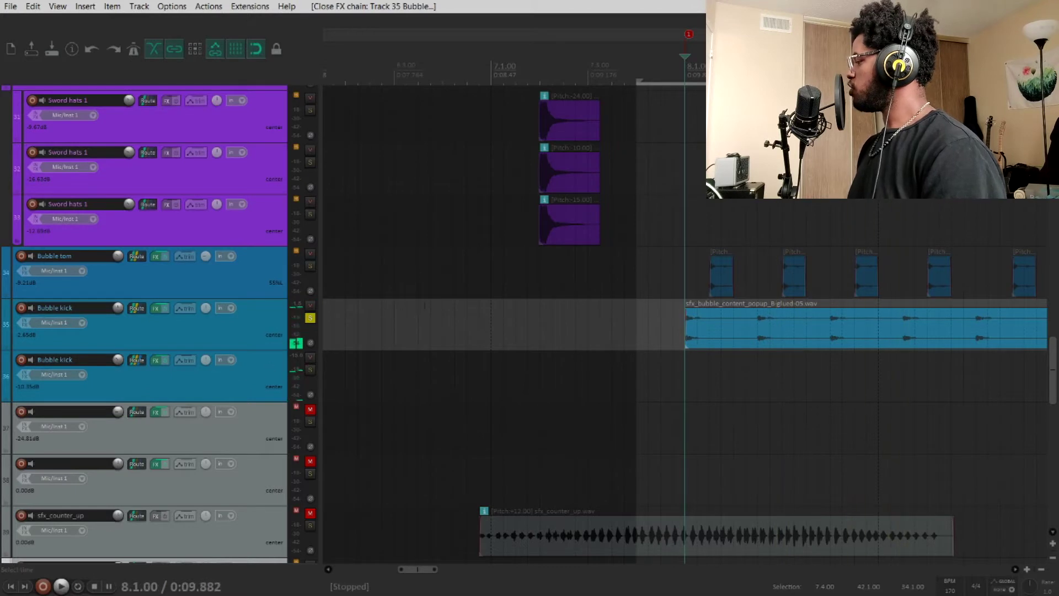
Mute the lower Bubble kick track (track 36) without soloing it and play back Bubble kick track 35 on its own.
click(310, 370)
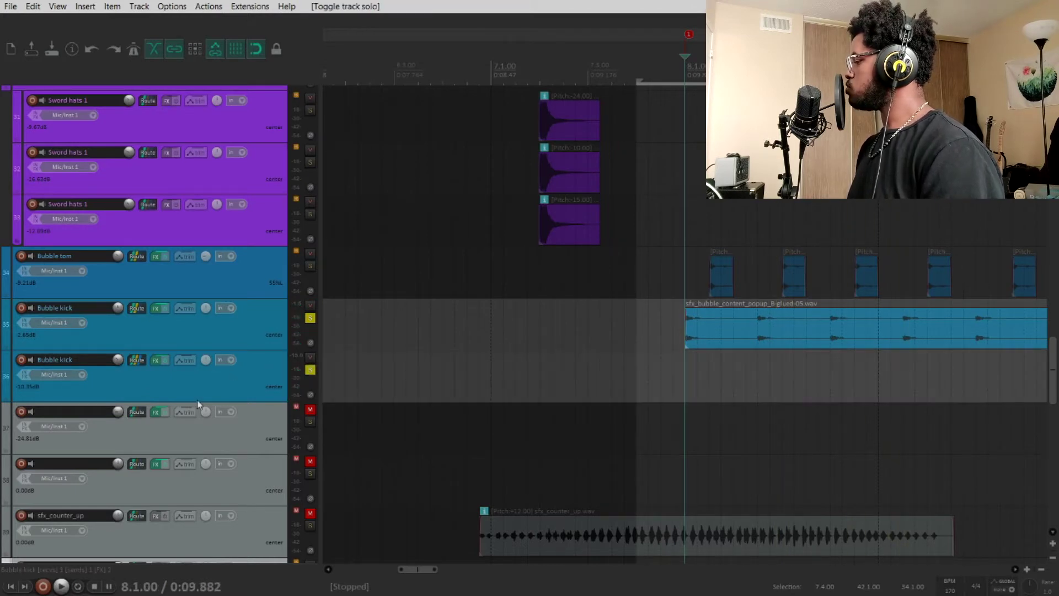
click(310, 370)
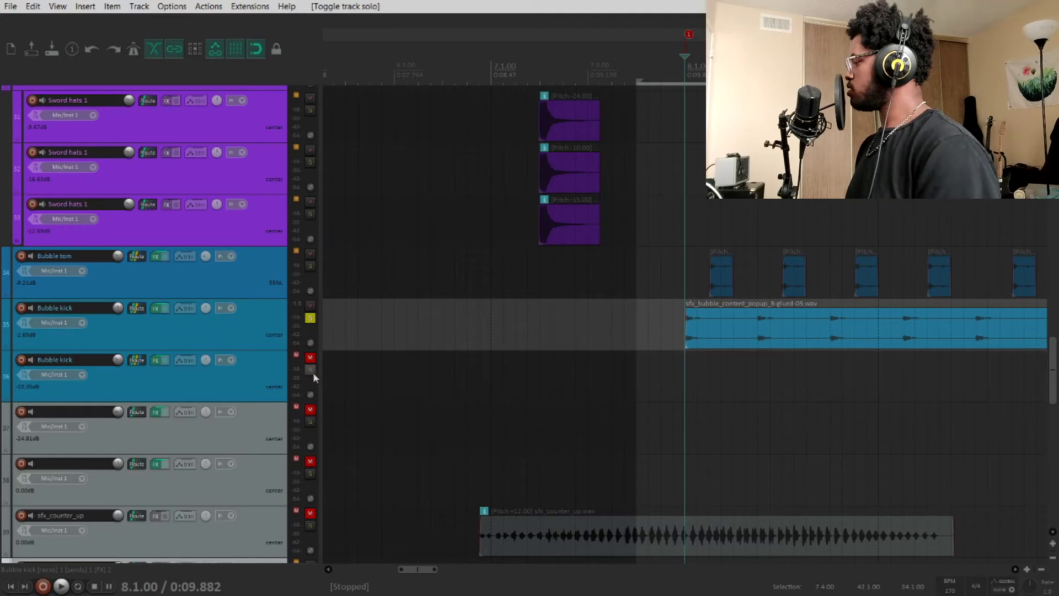
key(space)
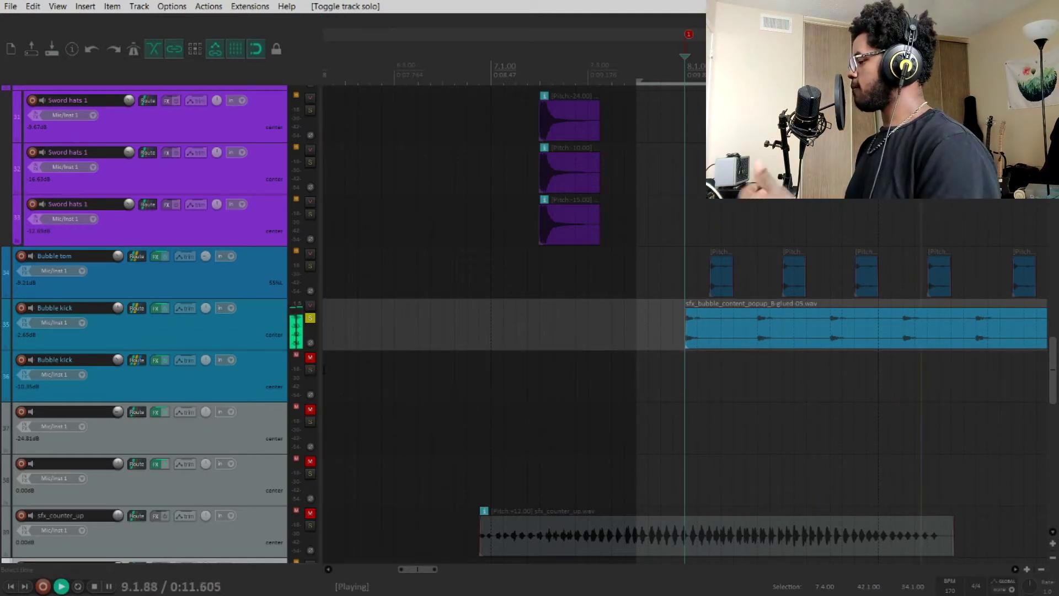
scroll(319, 370, down, 2)
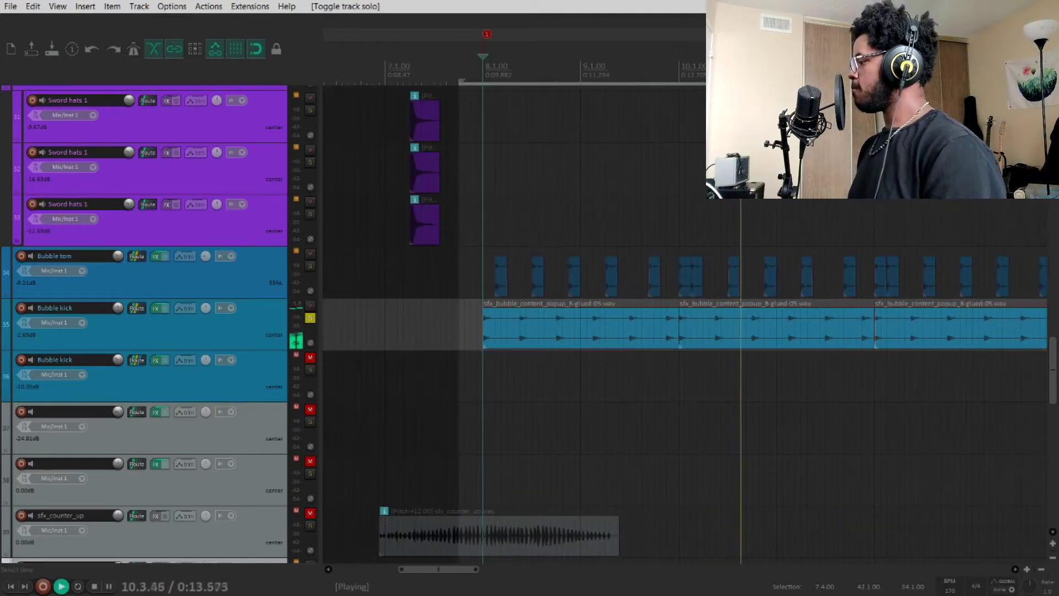
key(space)
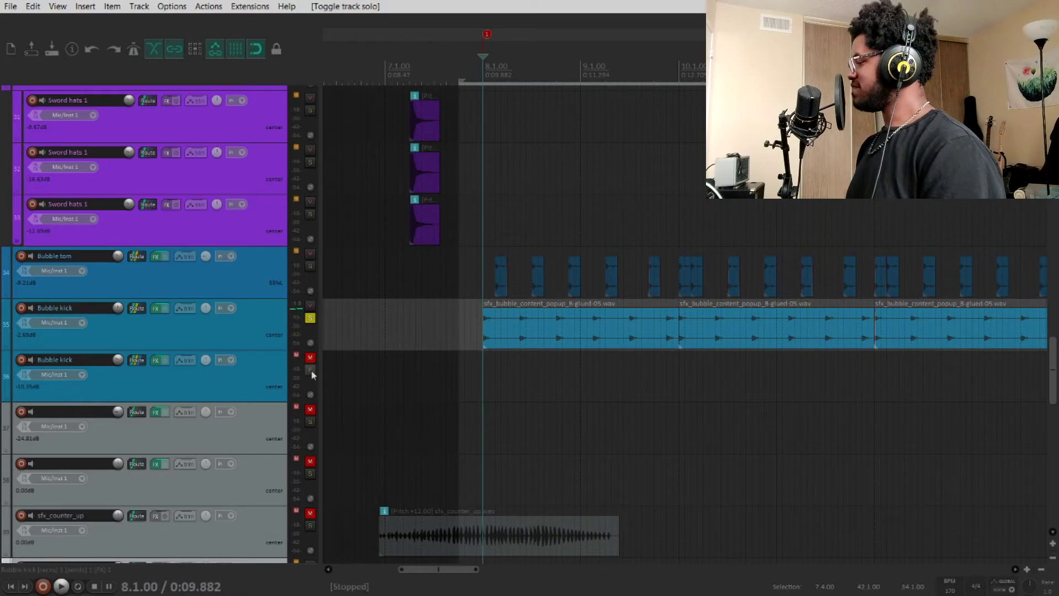
Unmute and solo the lower Bubble kick track (track 36) and rename it "Bubble distortion".
click(311, 369)
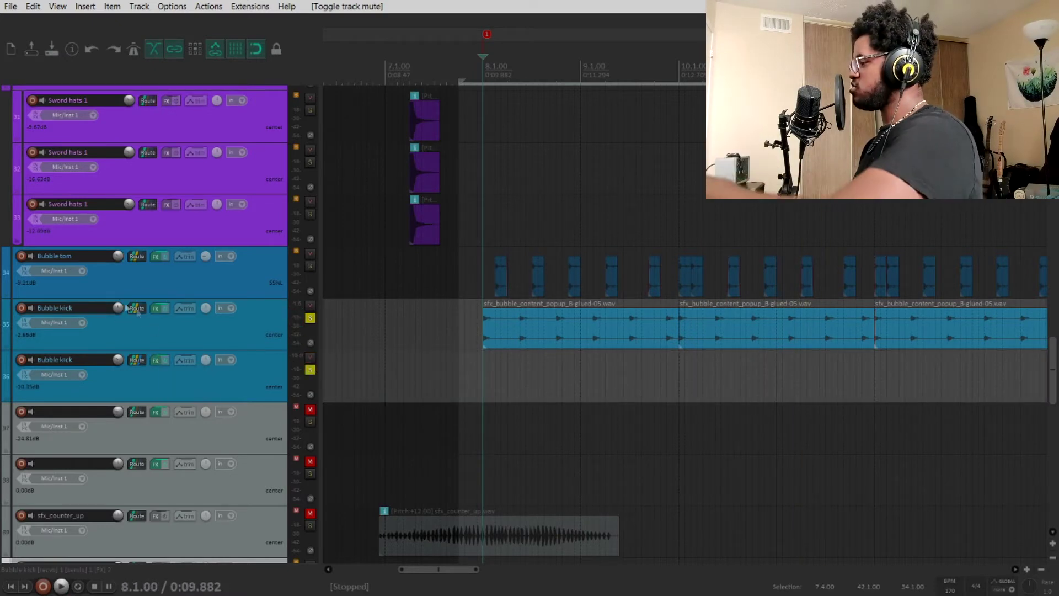
mouse_move(146, 314)
click(83, 360)
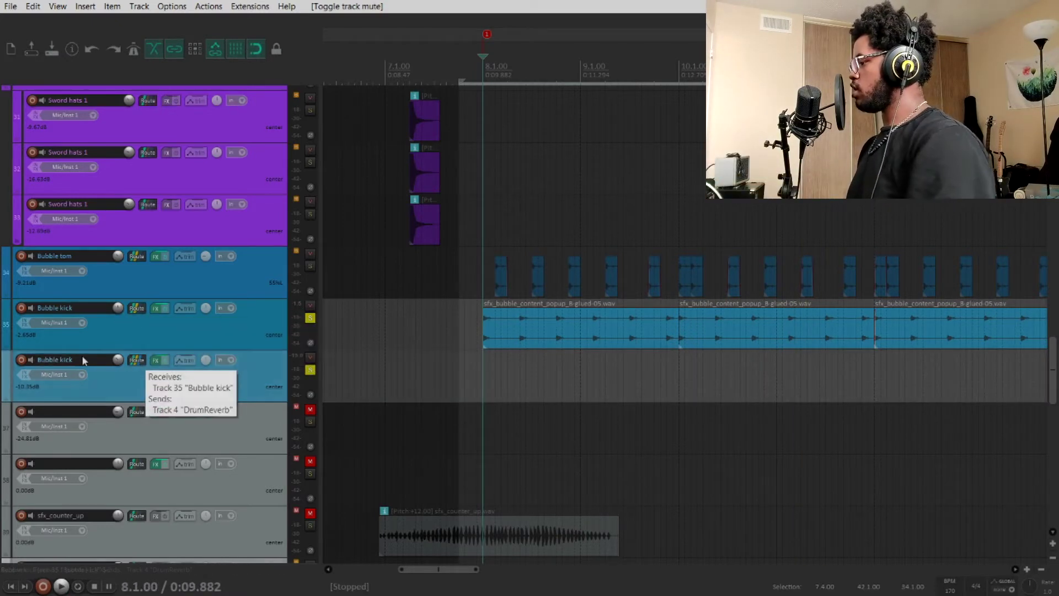
double_click(52, 359)
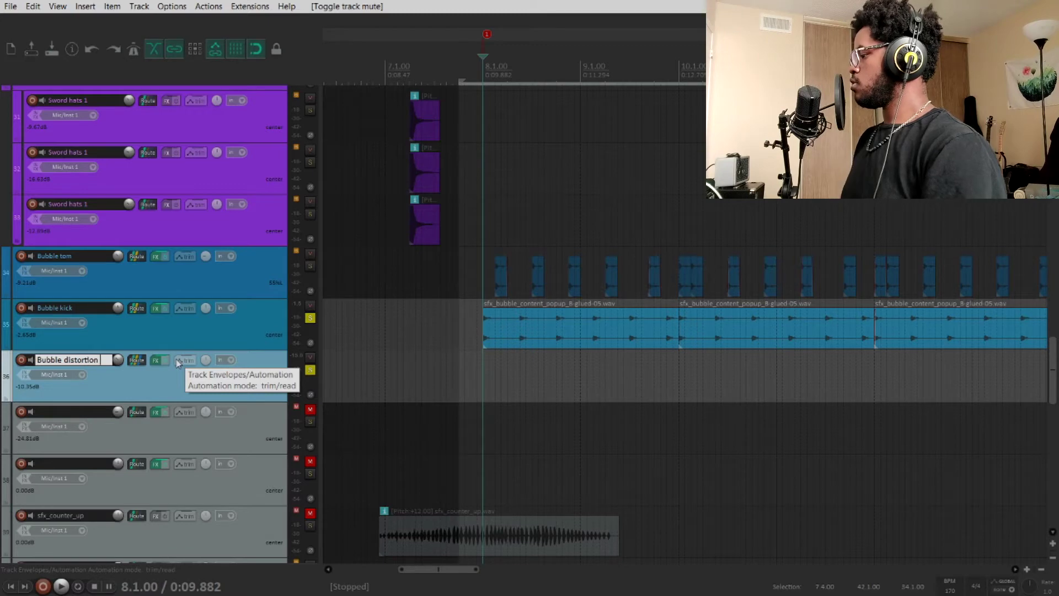
key(Return)
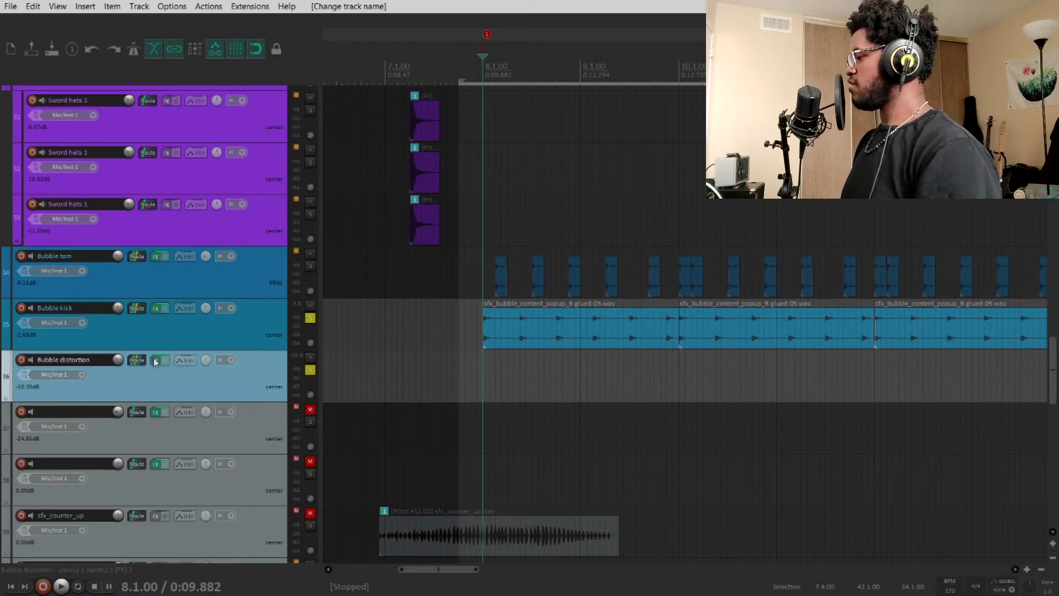
Examine the JS Distortion and ReaEQ settings in the effects chain of the Bubble distortion track, then close the chain.
click(155, 361)
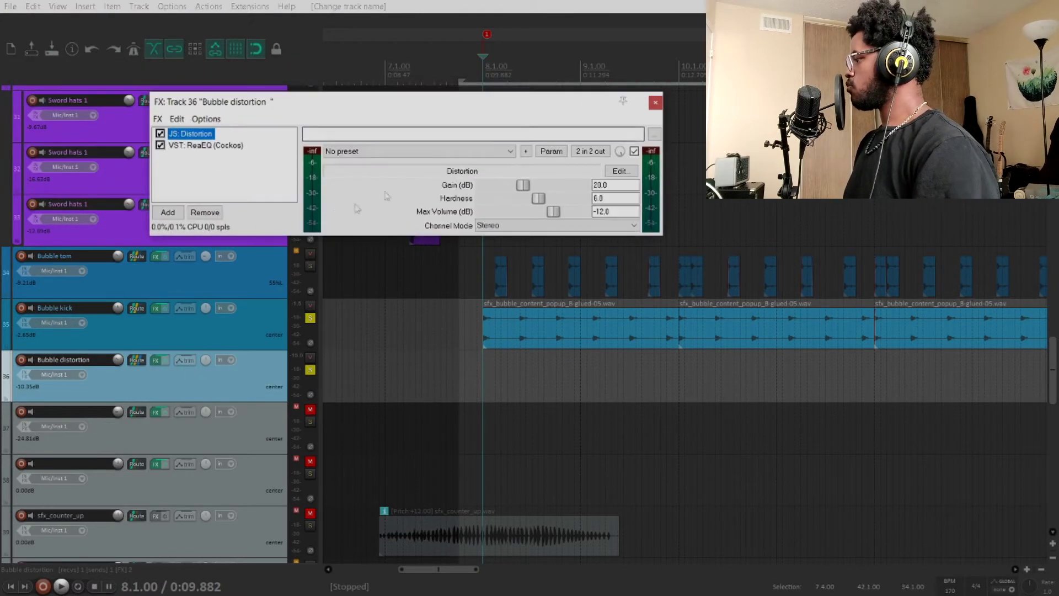
click(207, 146)
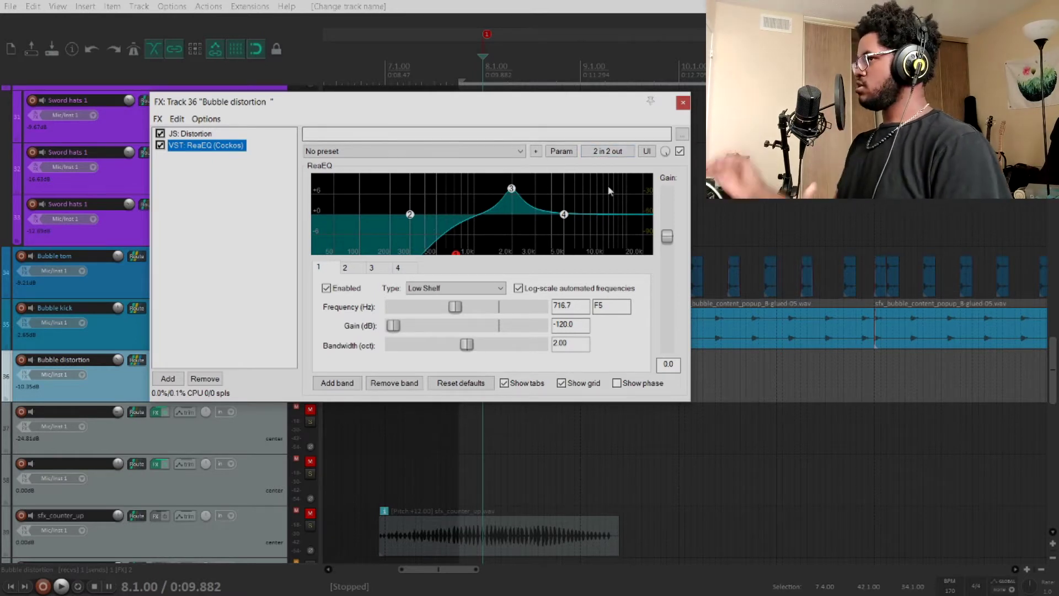
click(682, 102)
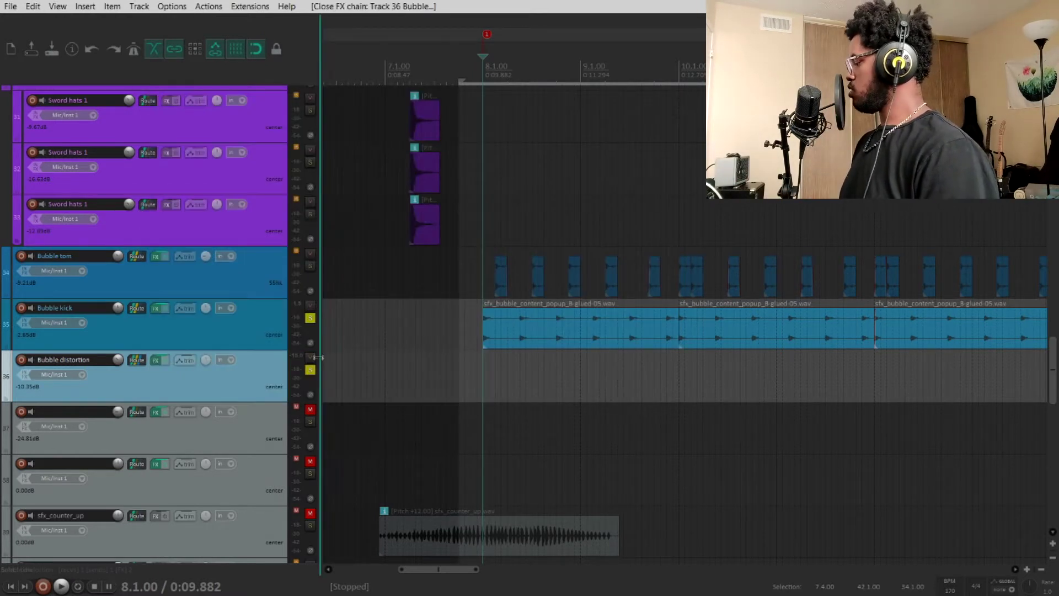
Compare the Bubble kick from marker 1 with and without the Bubble distortion layer by switching that track's solo off and on between playbacks.
key(space)
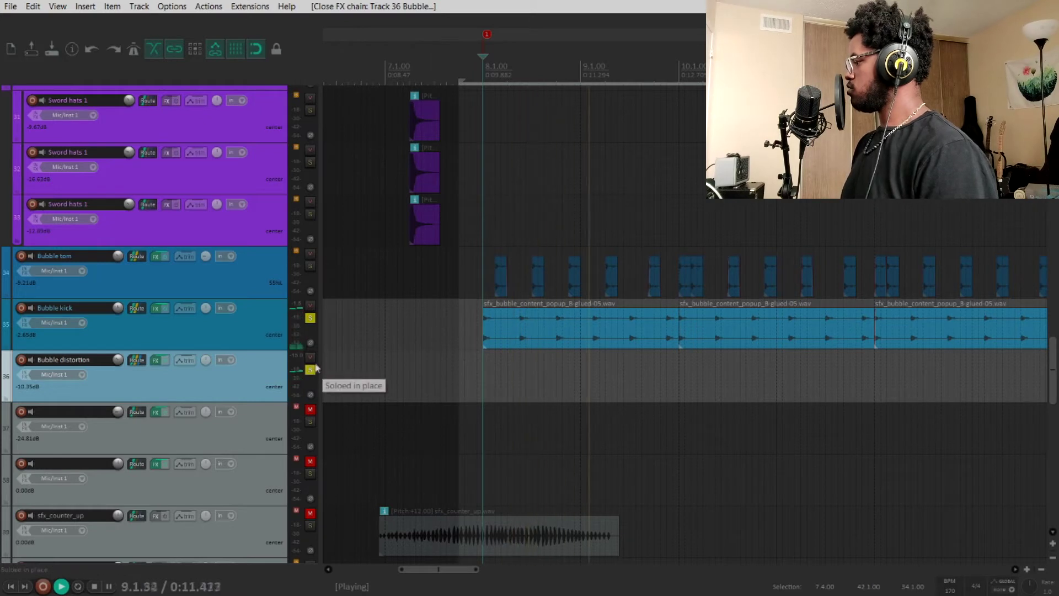
key(space)
click(310, 370)
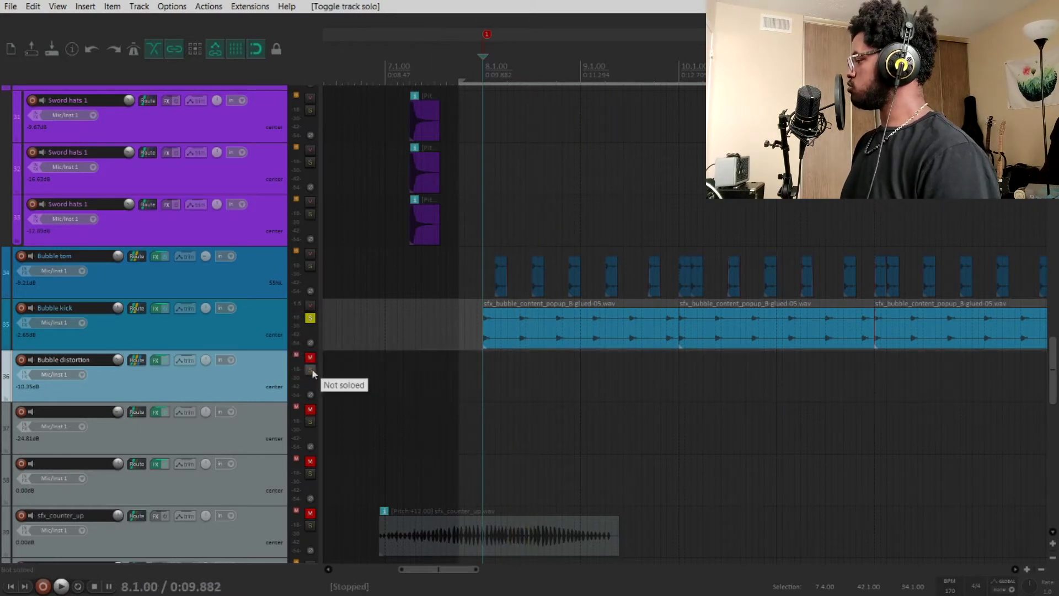
key(space)
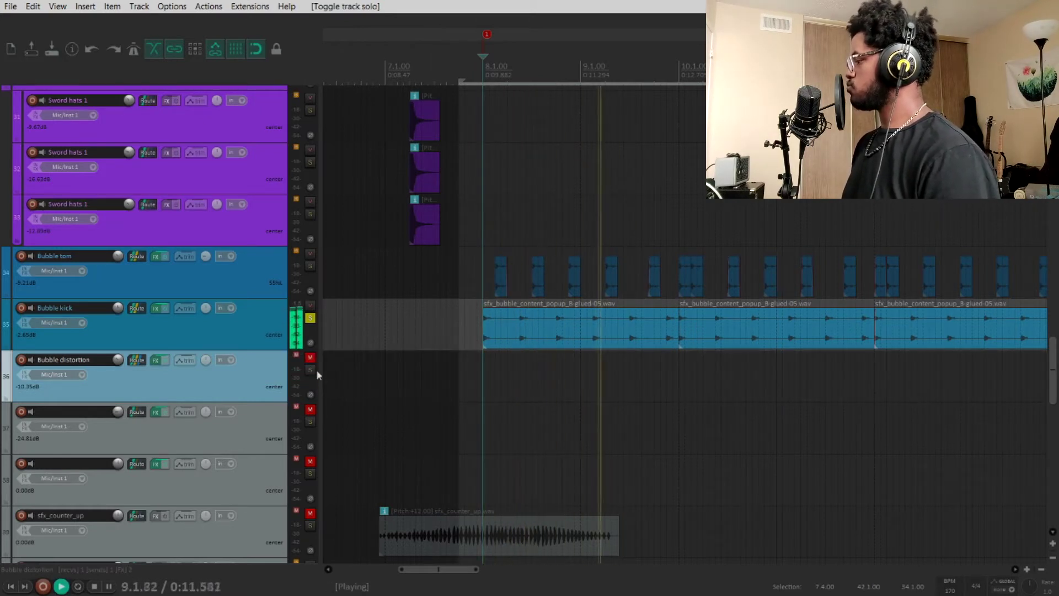
key(space)
click(311, 369)
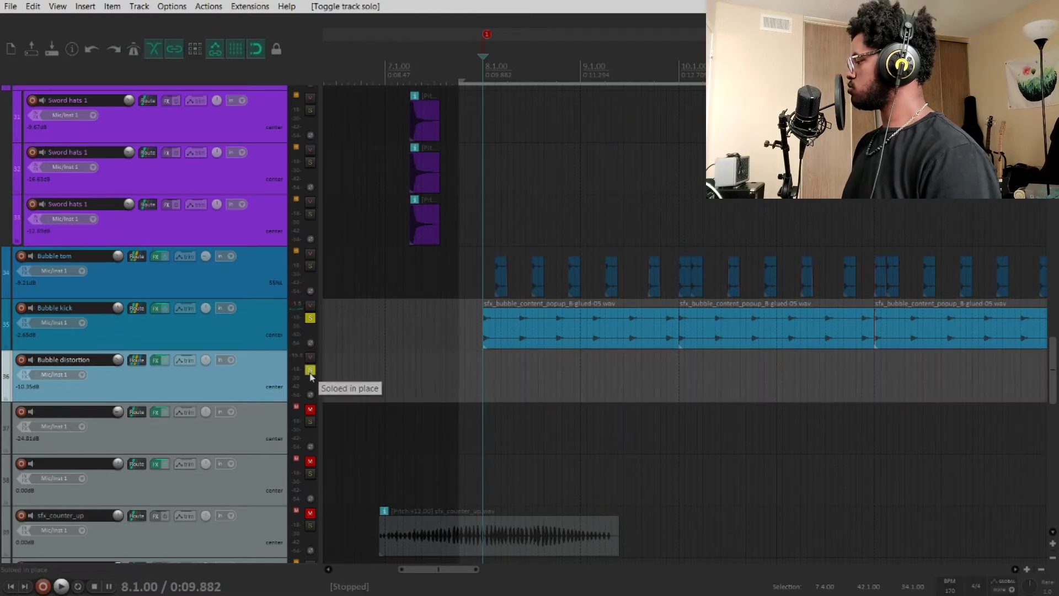
key(space)
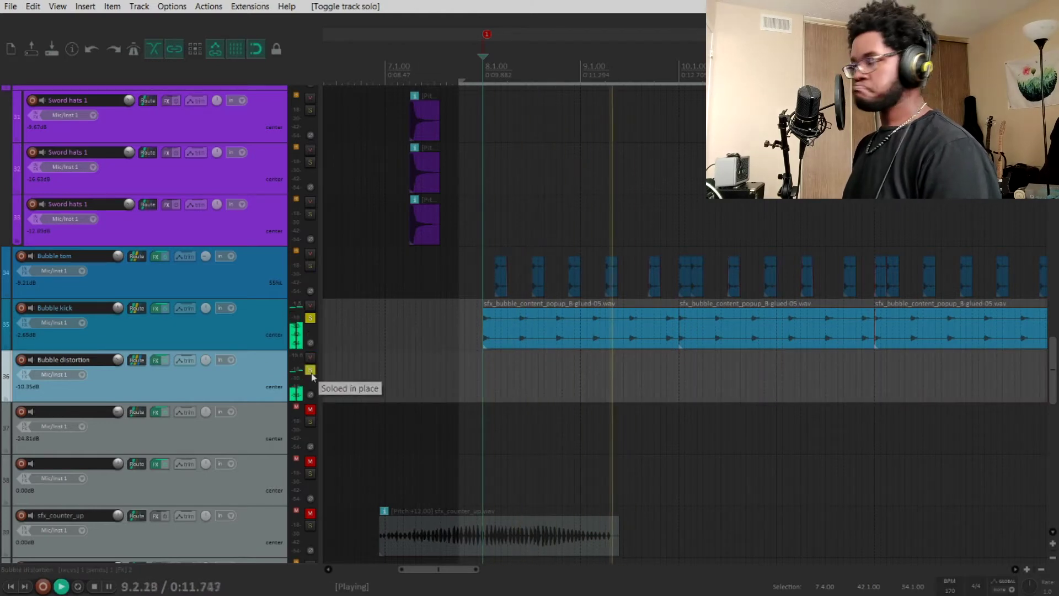
key(space)
Clear the kick and distortion solos, solo the Bubble tom track (track 34) and play it back from marker 1.
scroll(268, 340, up, 5)
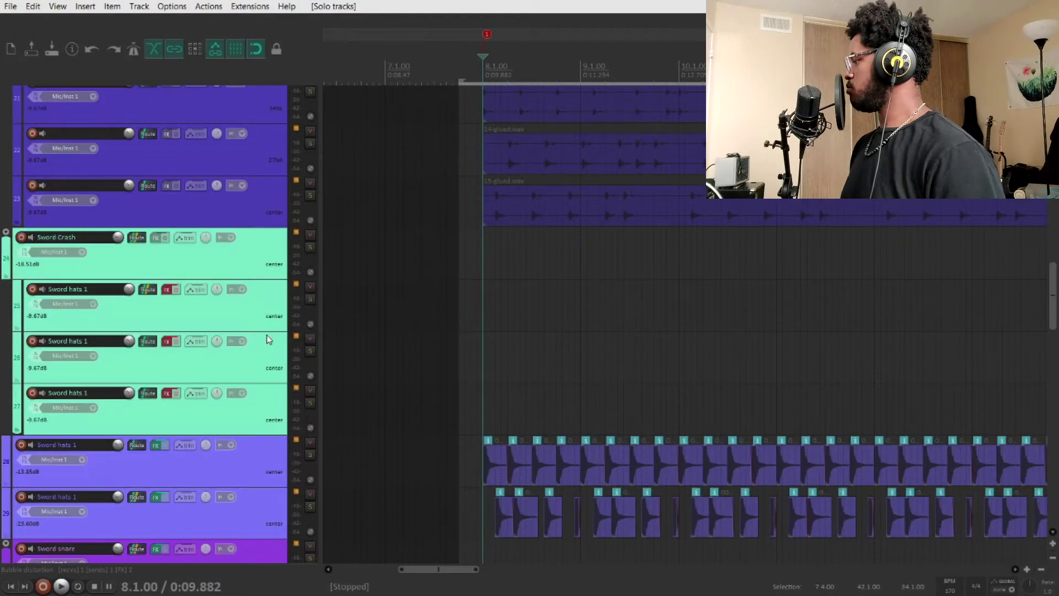
scroll(268, 340, down, 4)
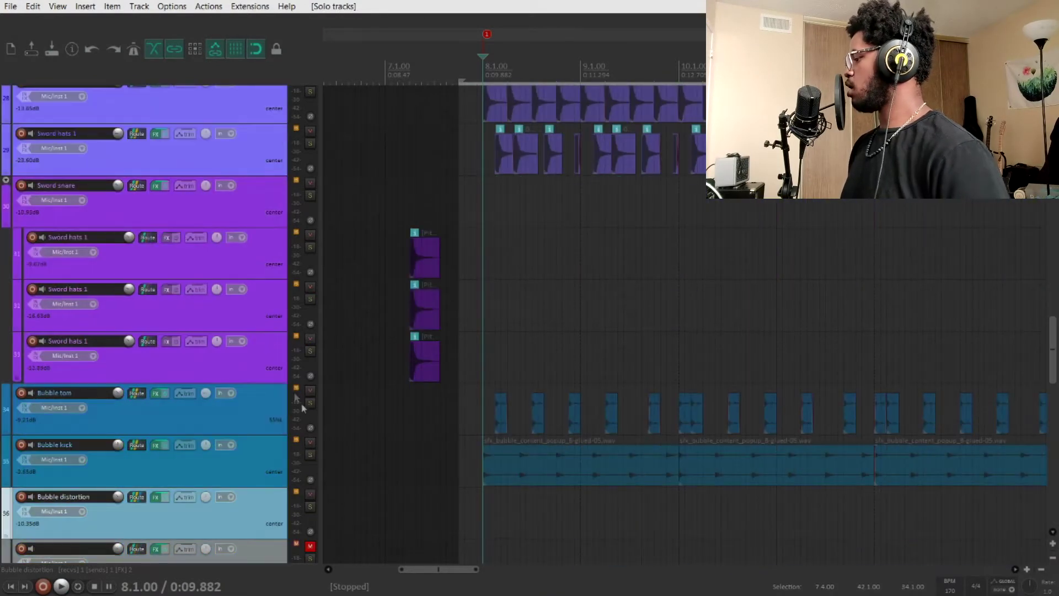
click(311, 403)
key(space)
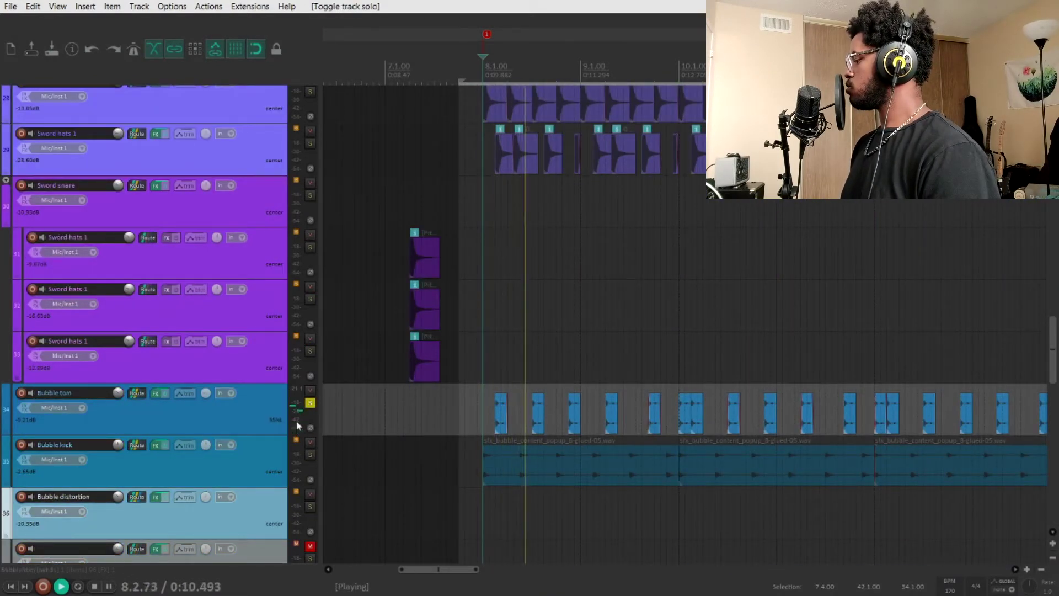
scroll(297, 423, down, 2)
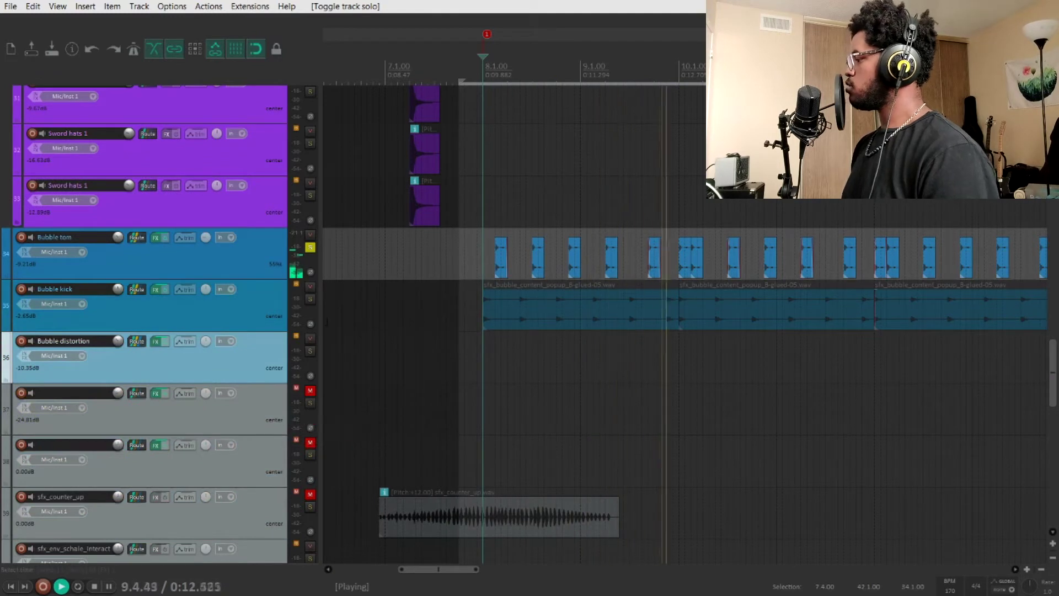
Add Bubble kick track 35 to the soloed tom playback, then stop and remove both solos.
click(310, 299)
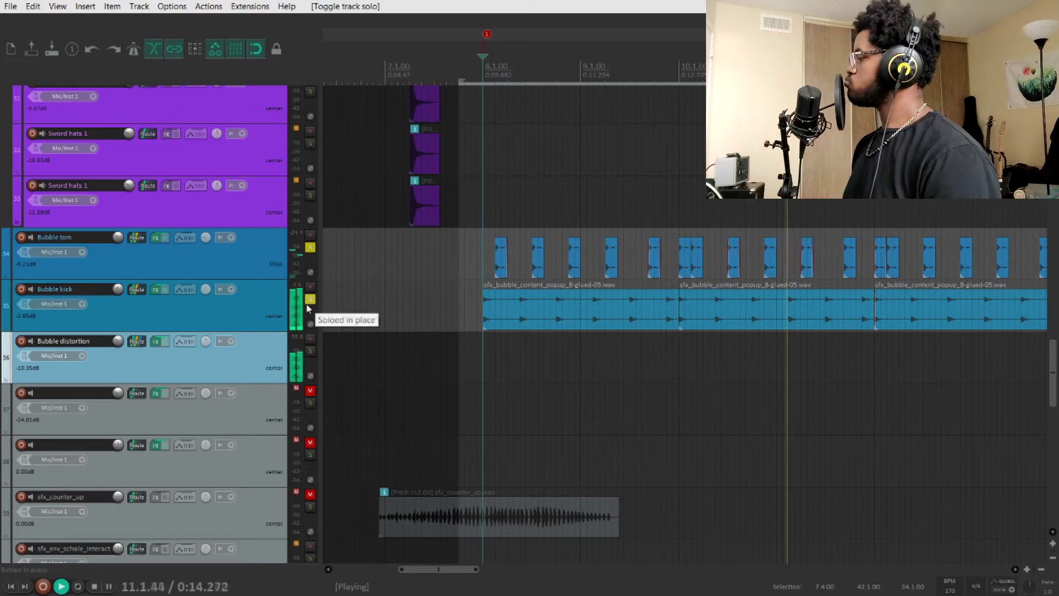
key(space)
drag(309, 302, 302, 235)
Solo the first Sword hats layer (track 31) in the Sword snare folder and play its item pitched -24.00 before marker 1.
scroll(267, 290, down, 5)
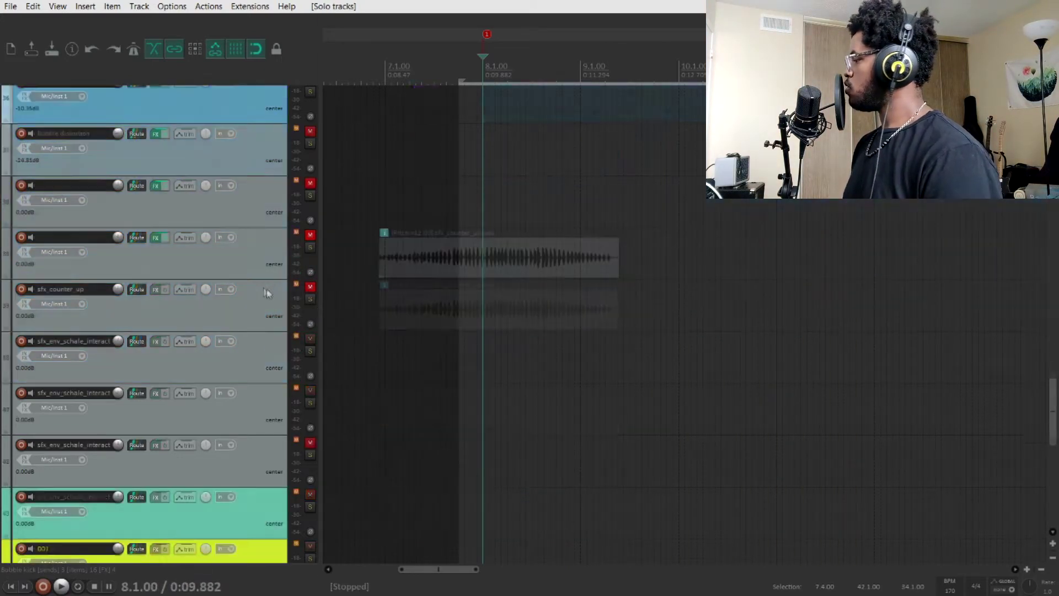
scroll(353, 298, down, 10)
scroll(324, 311, up, 2)
scroll(270, 327, up, 5)
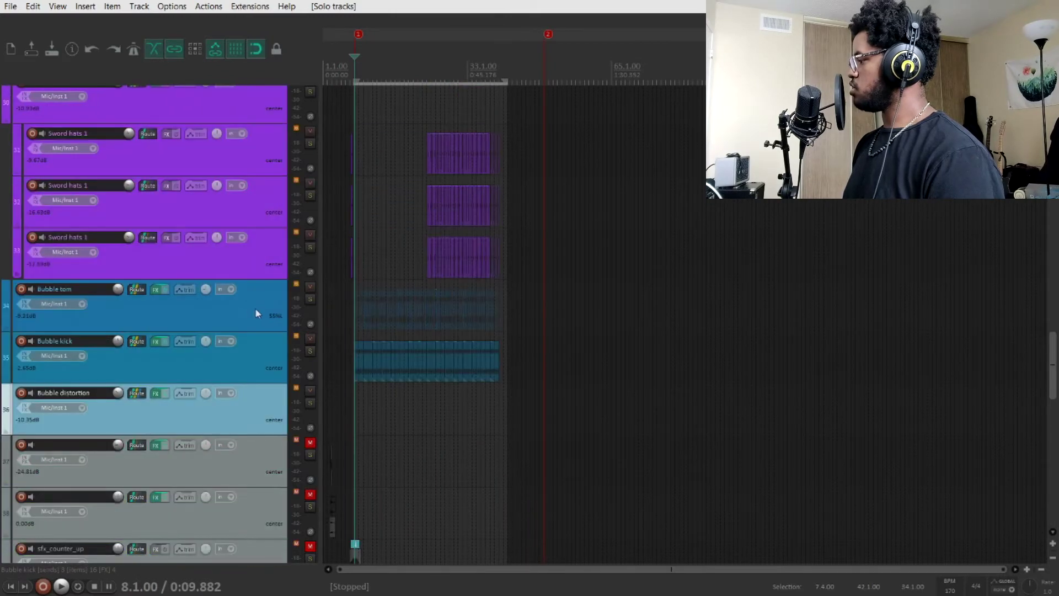
scroll(353, 309, up, 5)
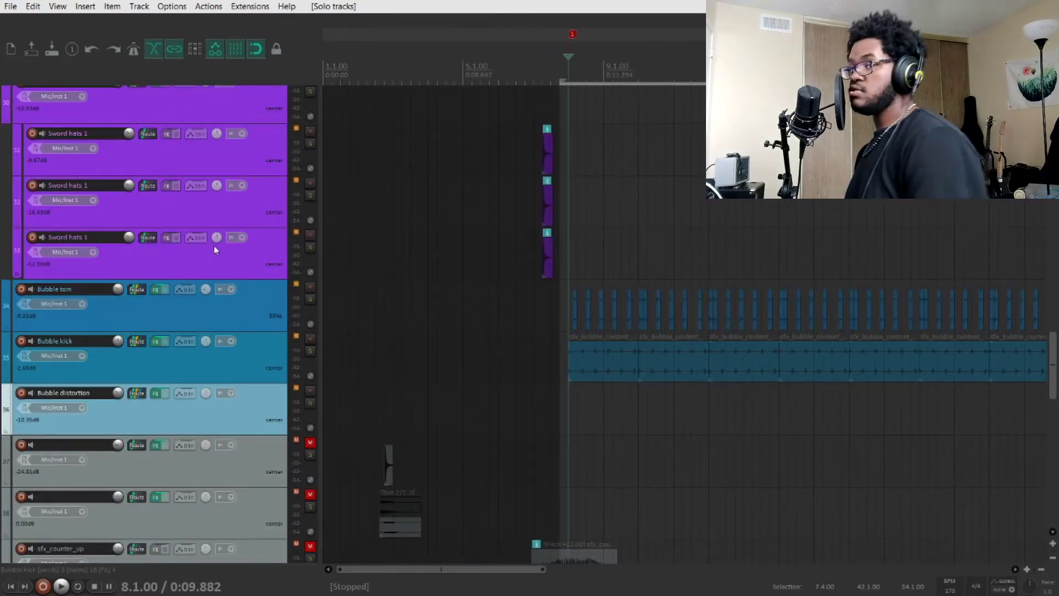
scroll(227, 237, up, 3)
scroll(543, 359, up, 5)
click(310, 403)
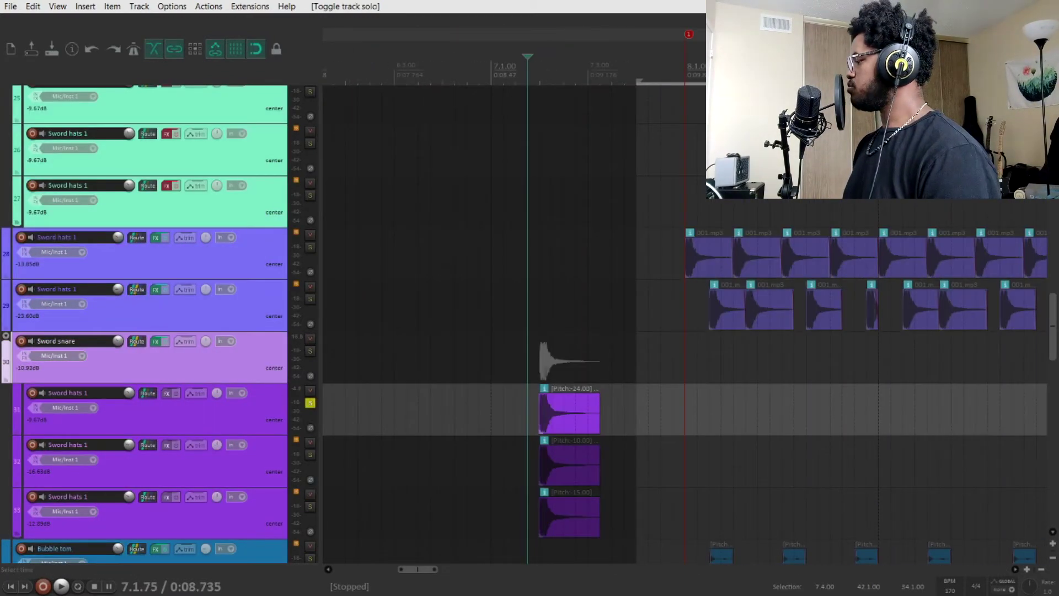
scroll(546, 364, up, 4)
key(space)
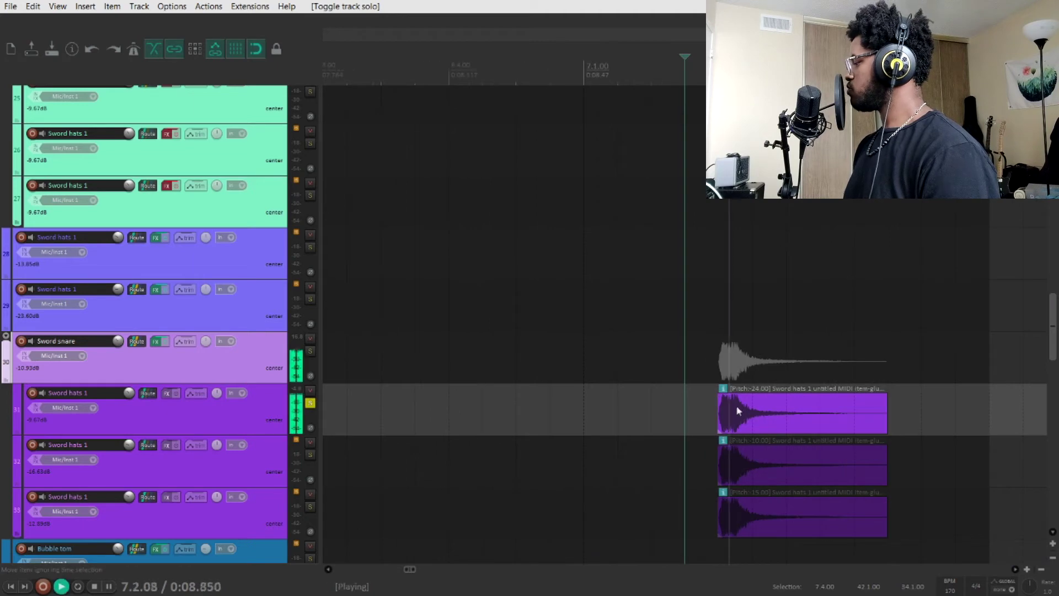
key(space)
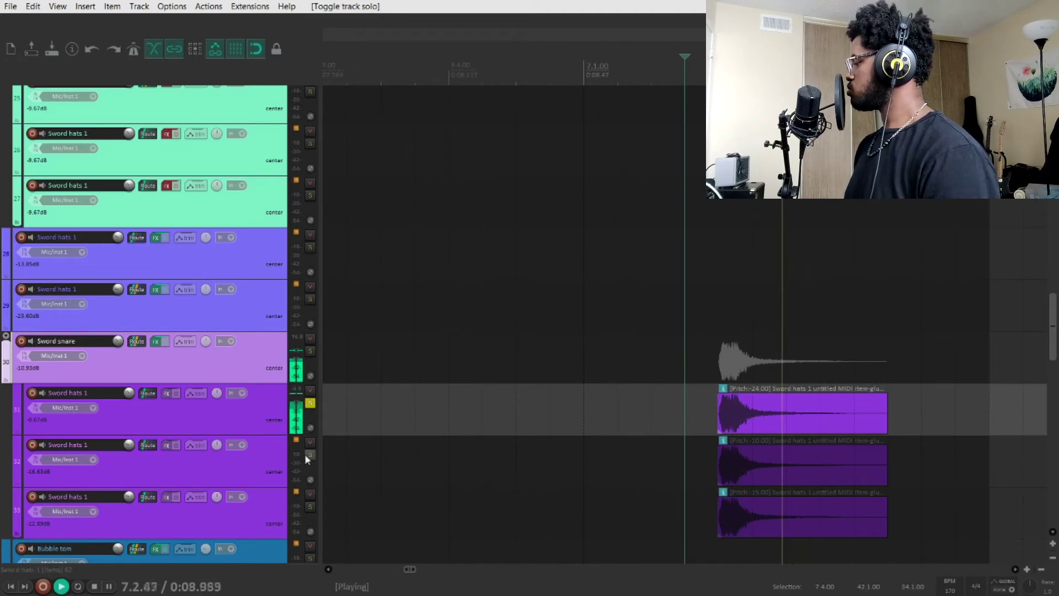
Add the Sword hats layers on tracks 32 and 33 to the solo and play back the layered sword snare.
click(306, 457)
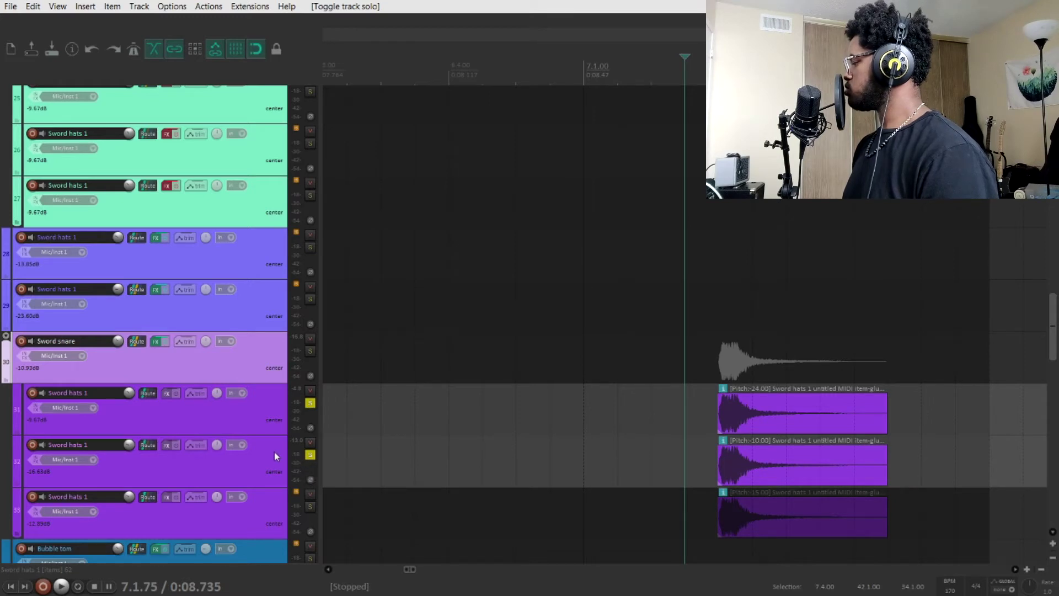
key(space)
key(space)
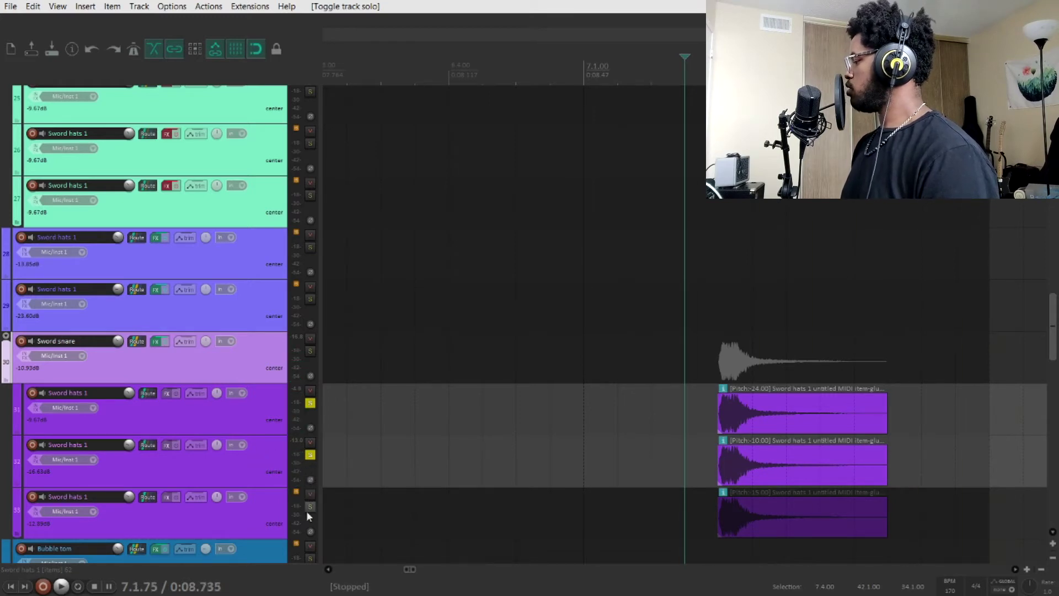
click(310, 507)
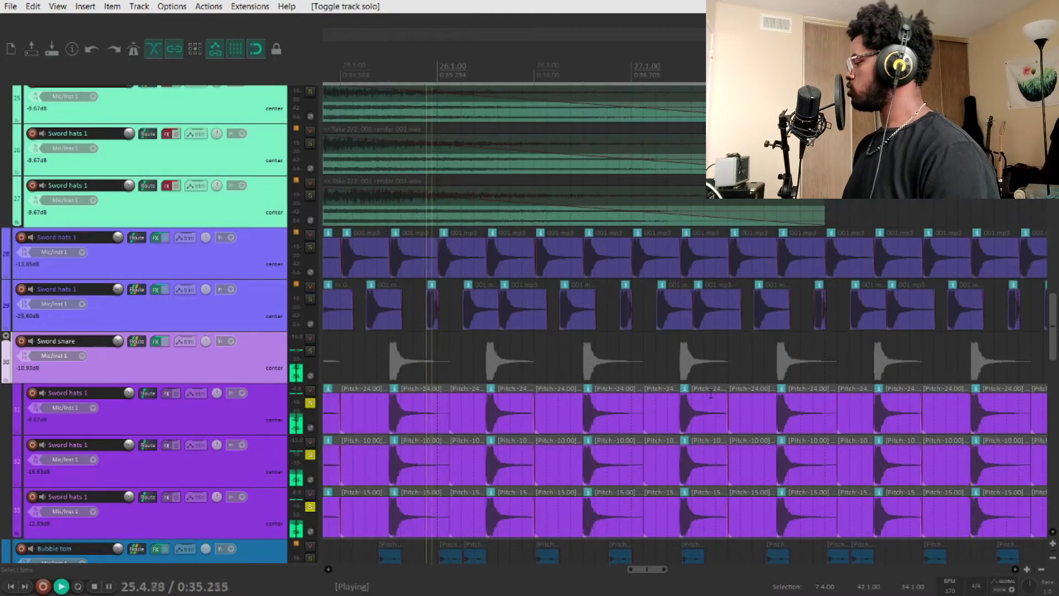
Stop playback, open the Sword snare folder's effects chain and examine the first ReaEQ's curve, including bands 3 and 5.
key(space)
scroll(716, 400, down, 8)
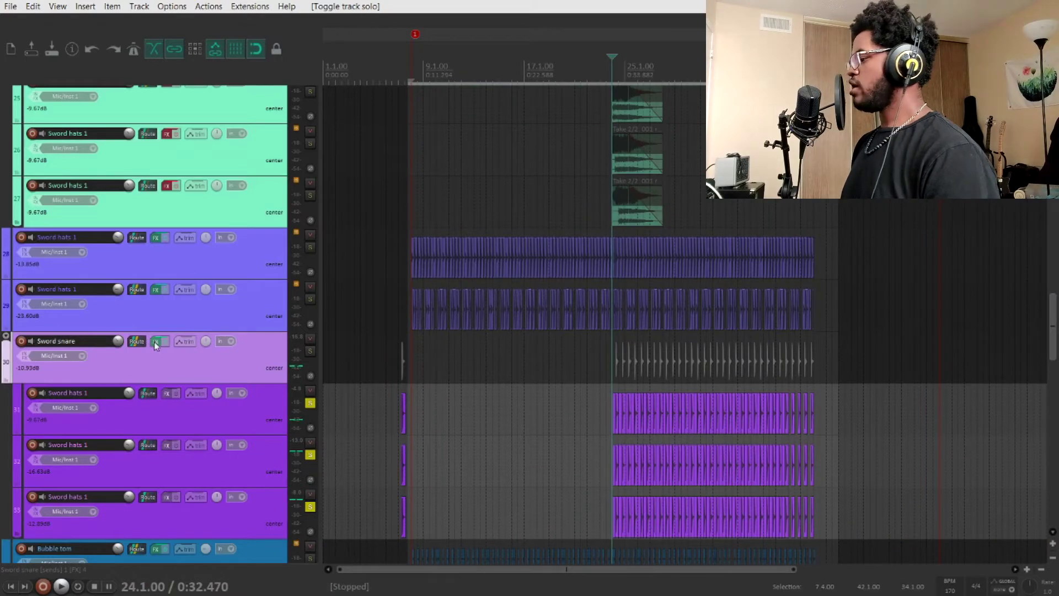
click(156, 342)
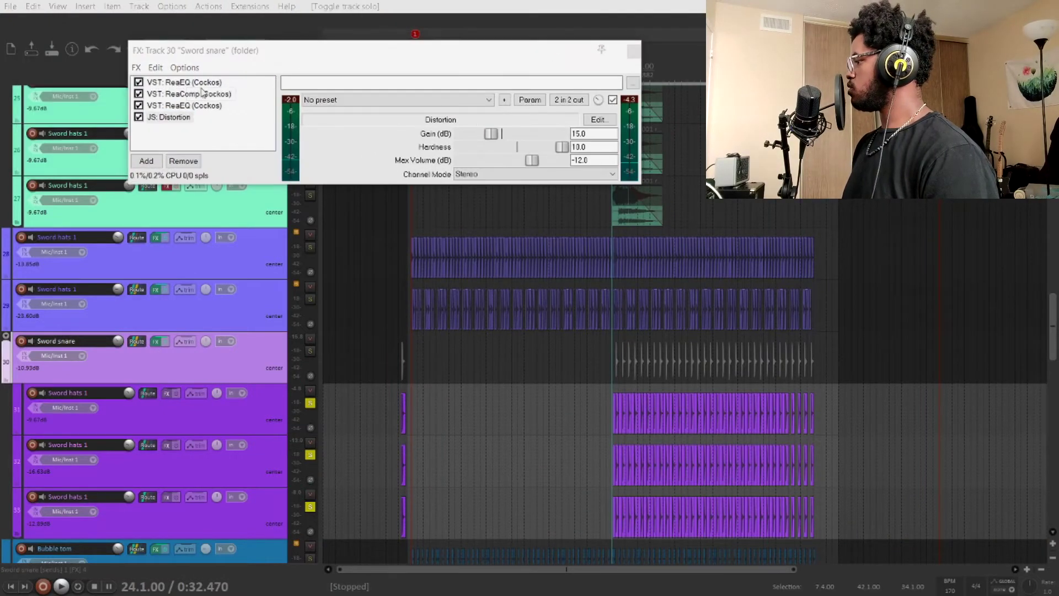
click(202, 84)
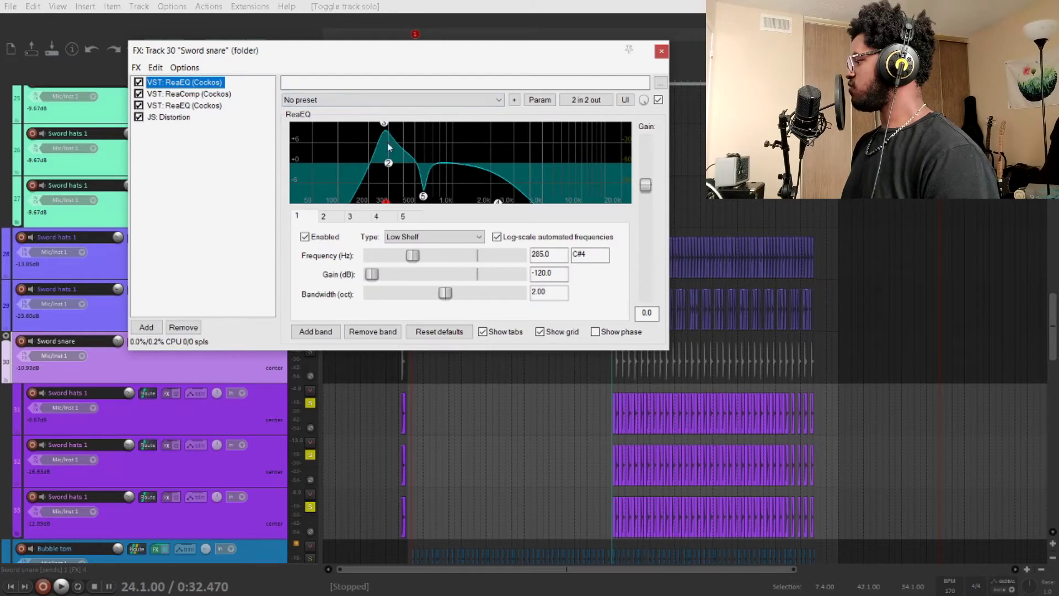
mouse_move(383, 128)
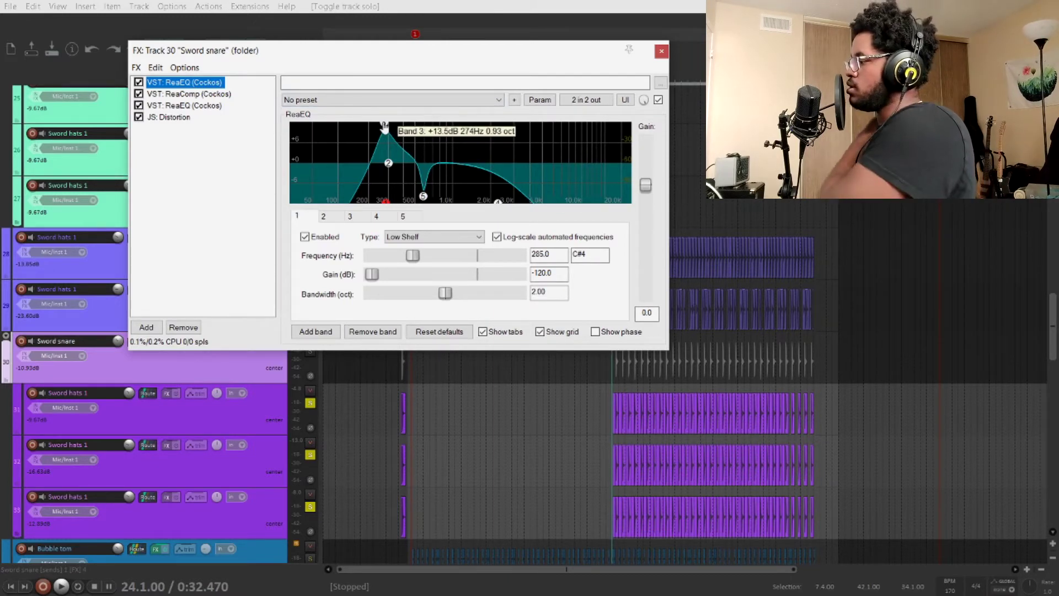
click(423, 199)
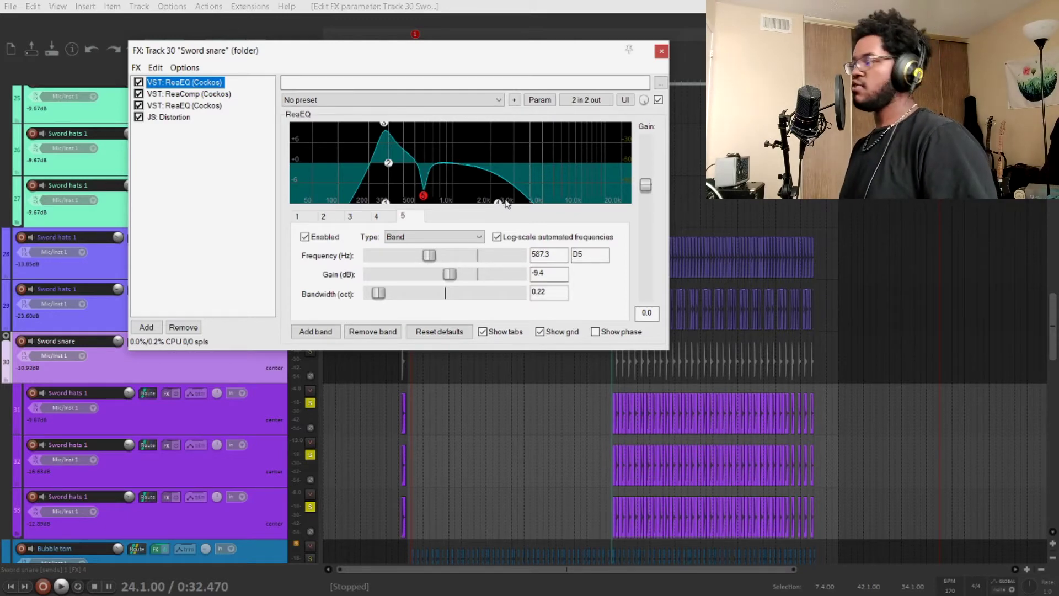
Review the ReaComp, second ReaEQ and JS: Distortion settings in the Sword snare effects chain.
key(Down)
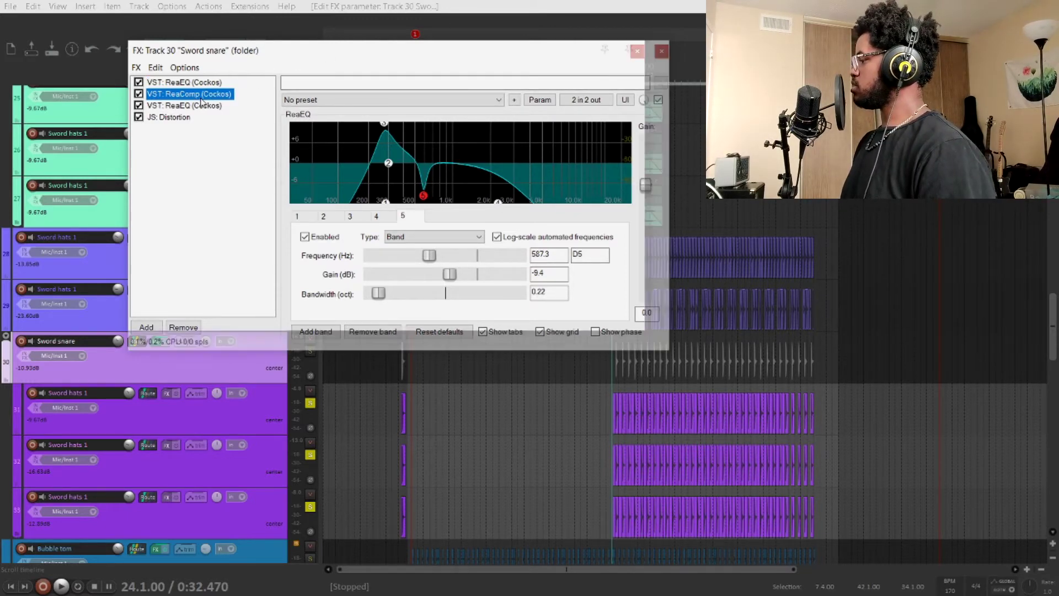
click(229, 110)
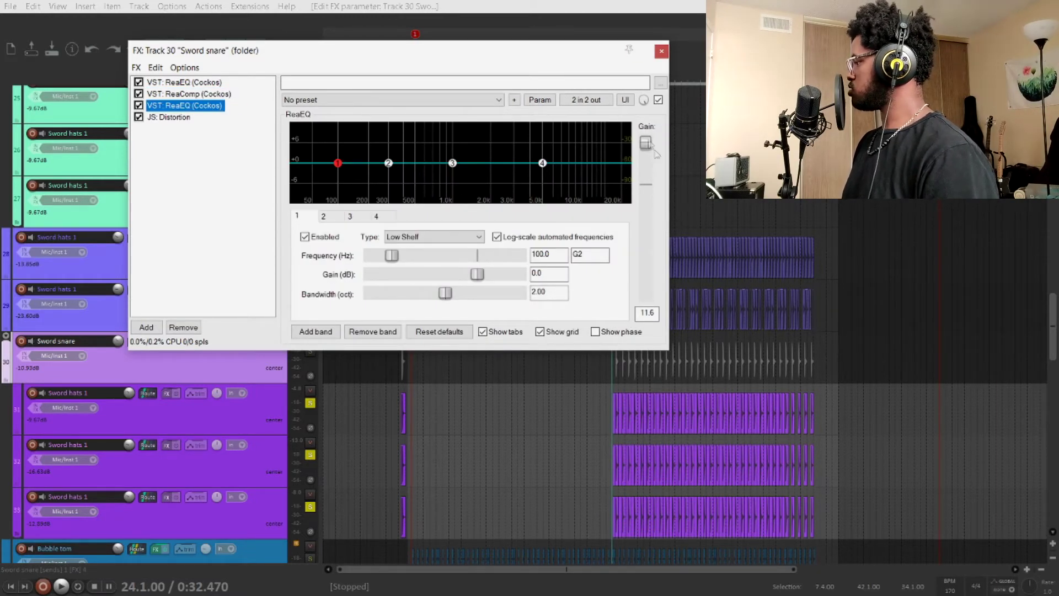
click(188, 118)
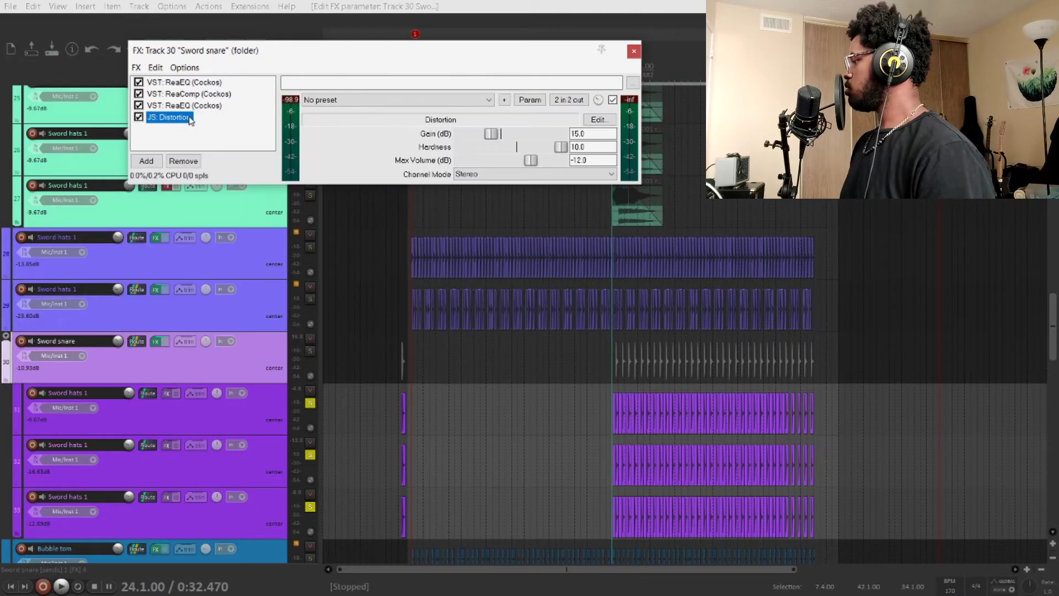
Play the sword snare while bypassing and re-enabling its JS: Distortion, stop playback and close the effects chain.
key(space)
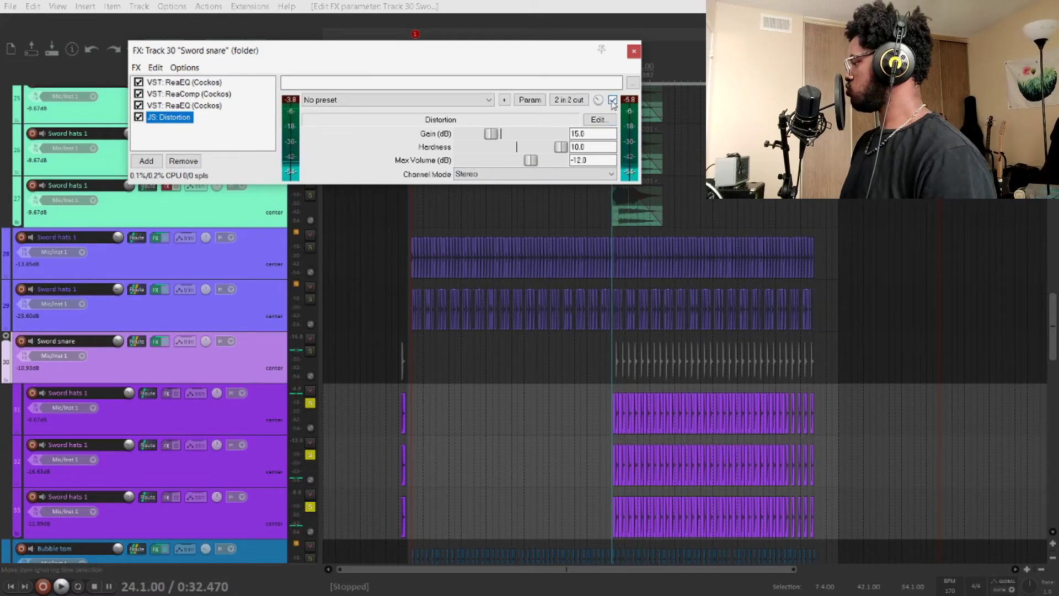
click(612, 100)
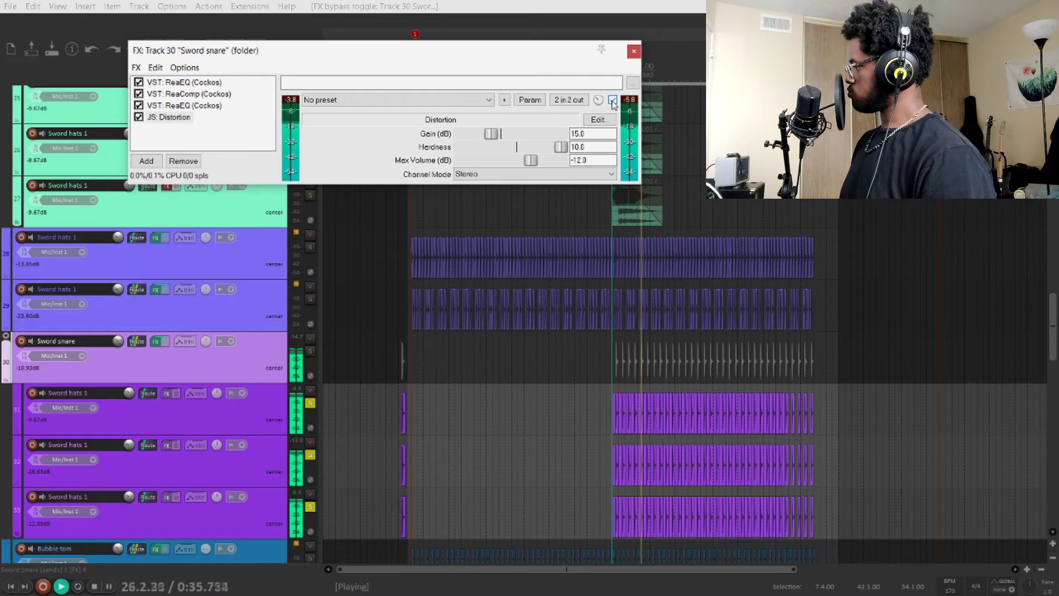
click(612, 101)
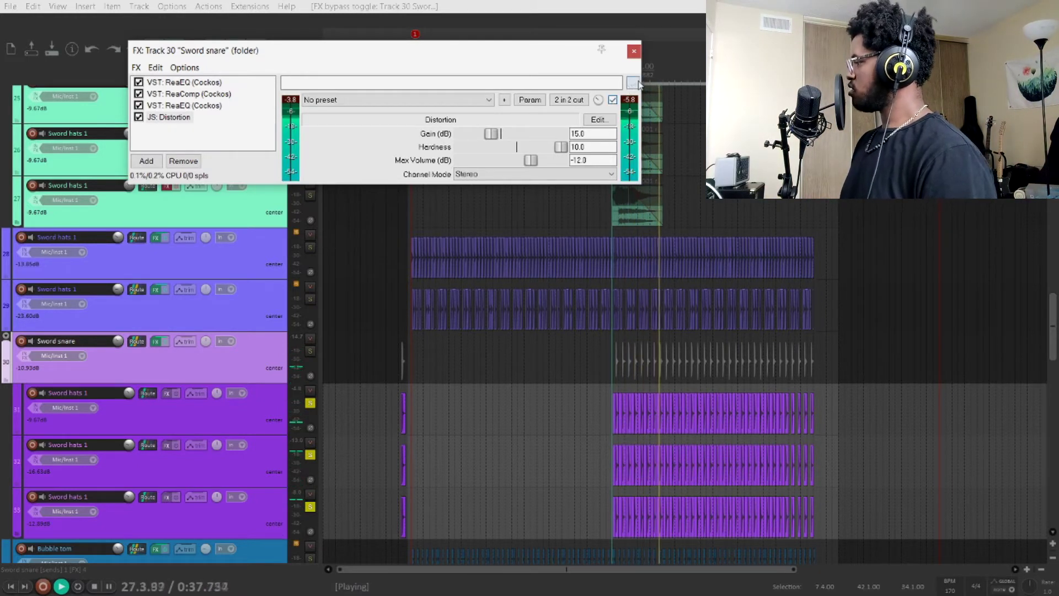
key(space)
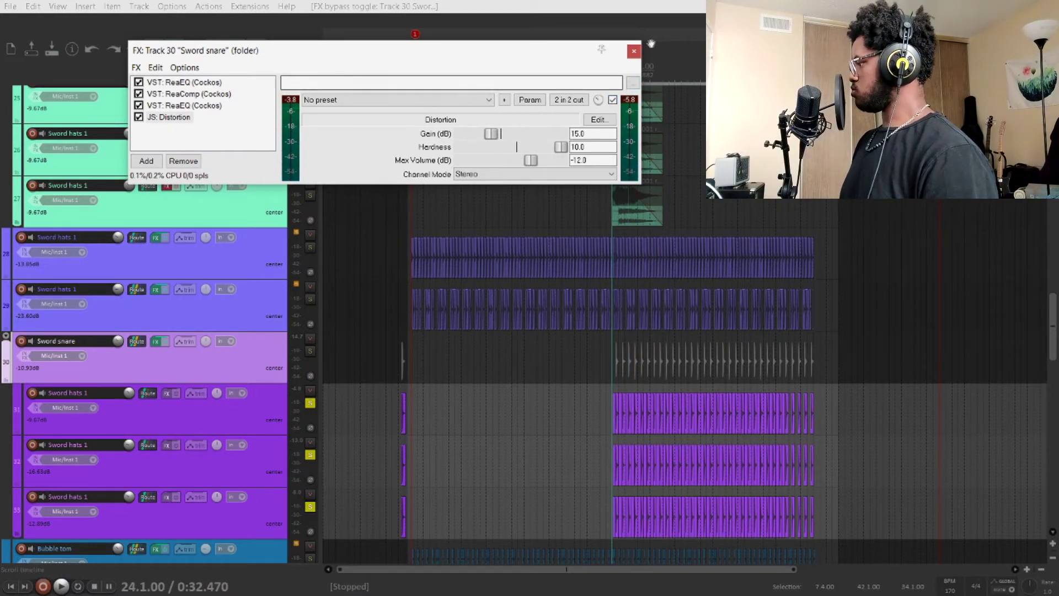
click(634, 50)
Solo the raw sfx_counter_up sample on track 50, play it, stop playback and clear the solo.
scroll(211, 325, down, 8)
scroll(211, 326, down, 5)
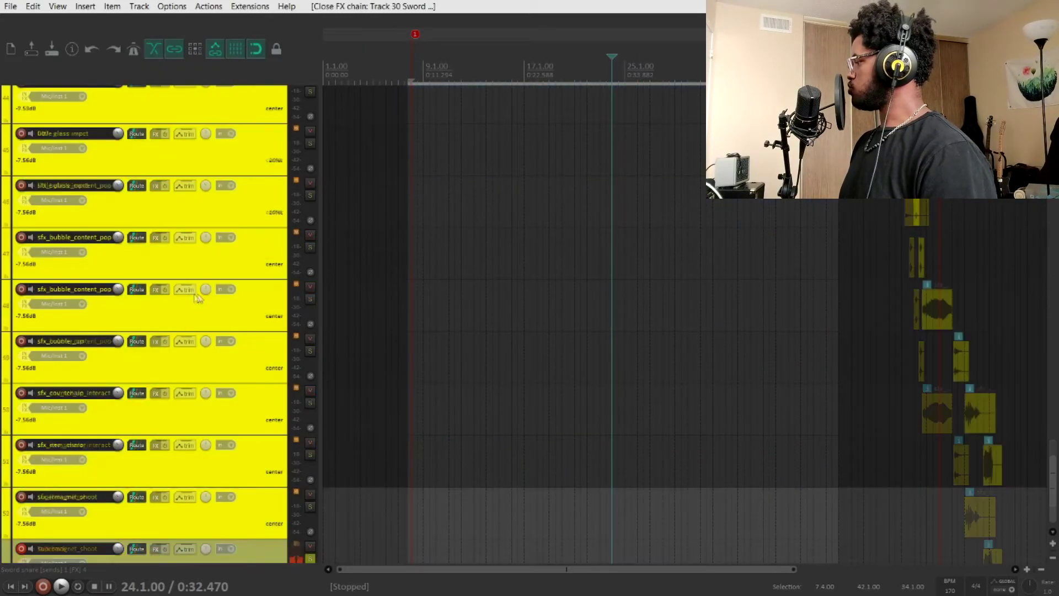
key(space)
click(308, 352)
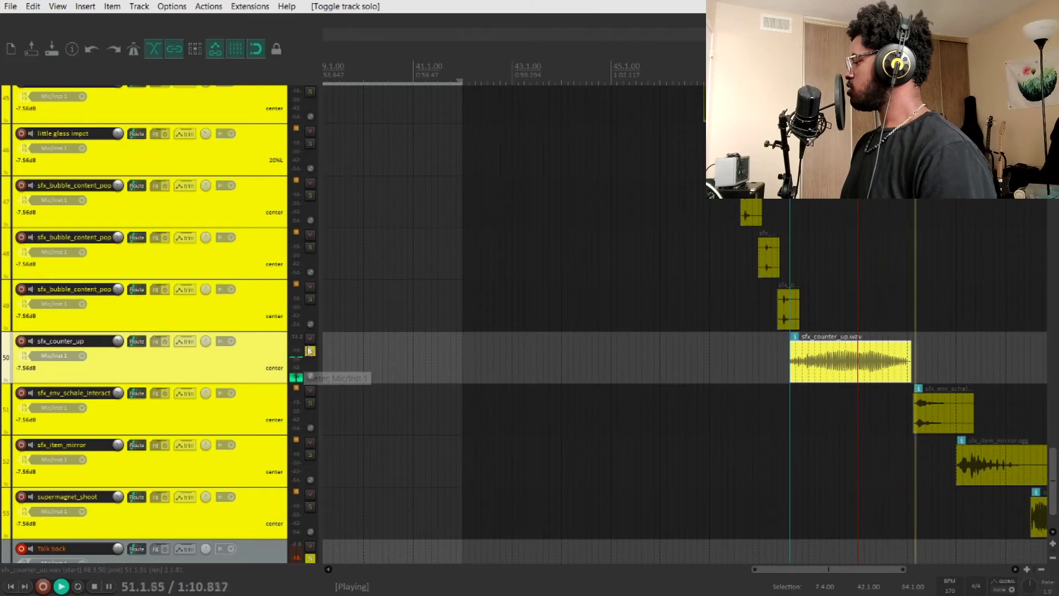
key(space)
click(309, 354)
Solo the riser track (track 15) and play its sfx_counter_up.wav item with the Wet / Flanger envelope.
scroll(342, 331, down, 6)
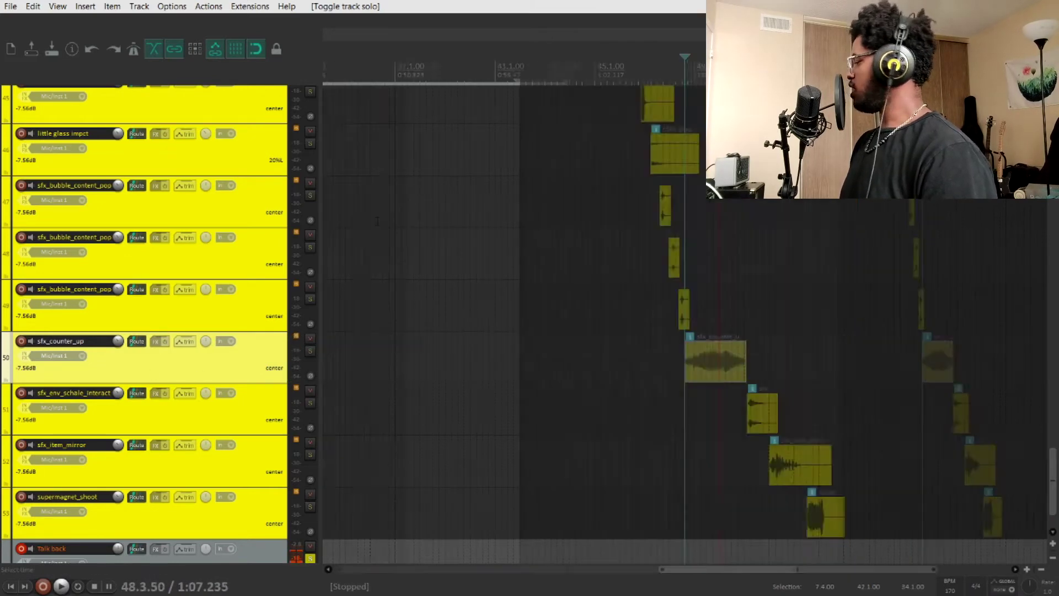
scroll(248, 273, up, 20)
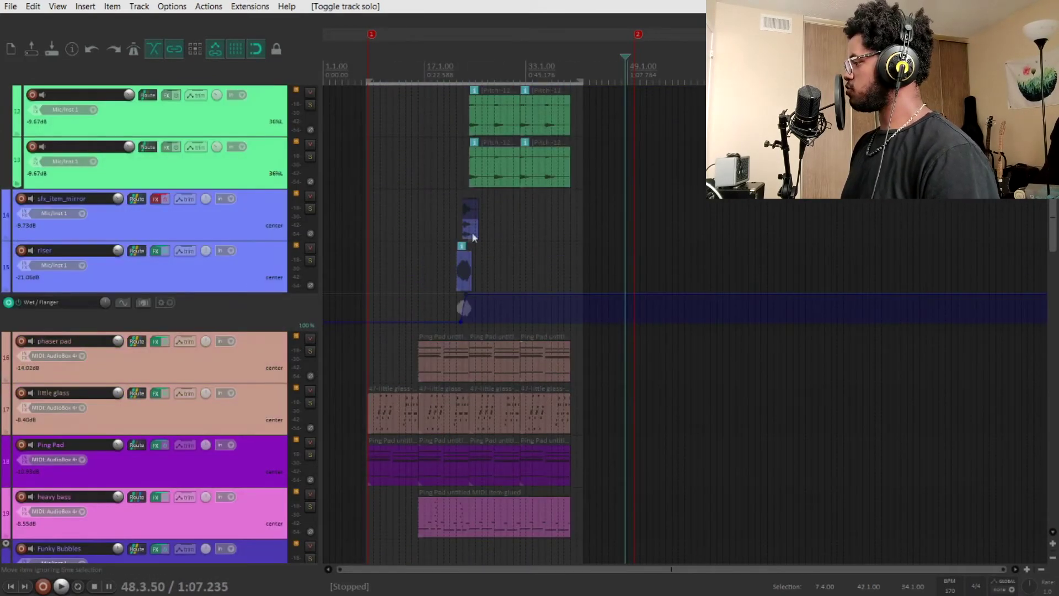
click(449, 229)
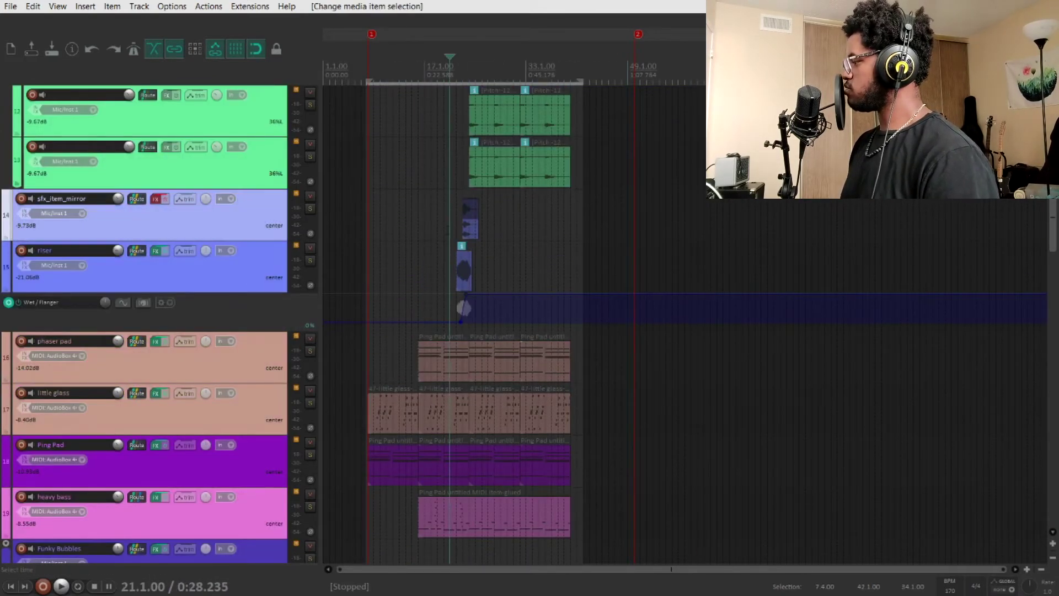
click(309, 260)
scroll(826, 243, up, 6)
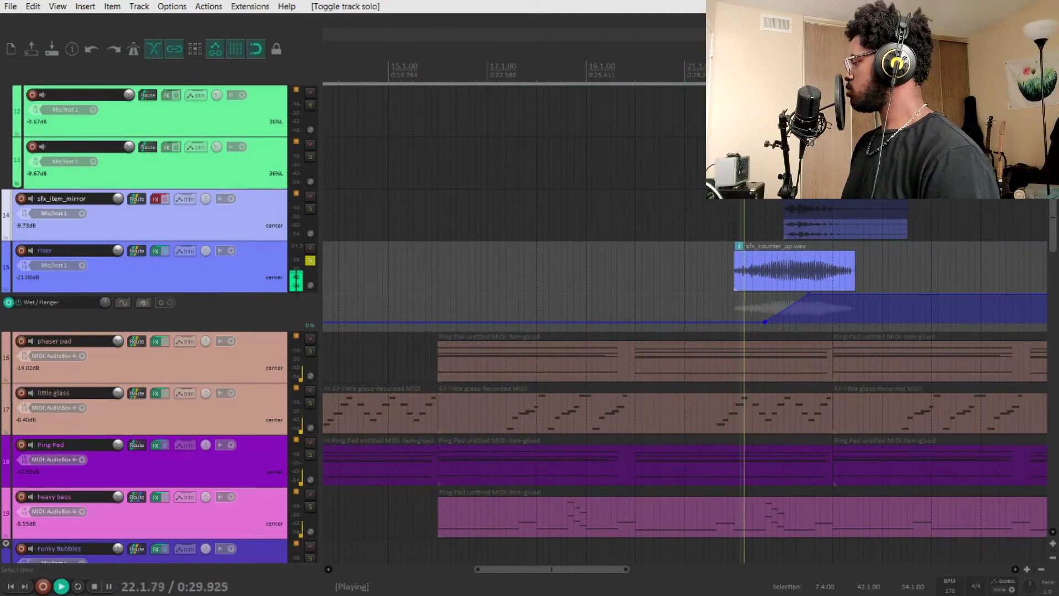
mouse_move(793, 302)
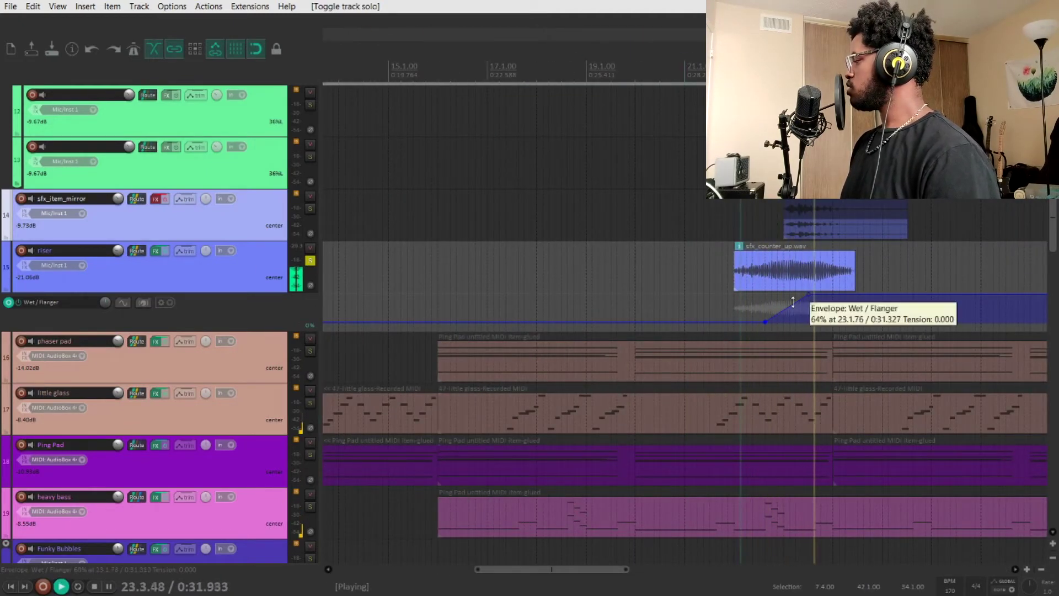
key(space)
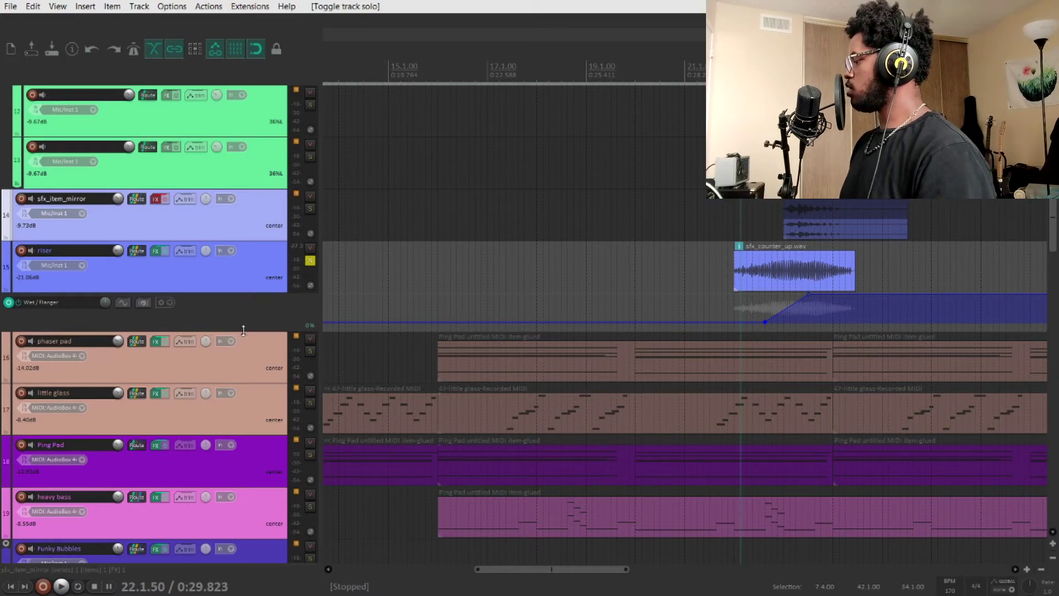
Enlarge the riser's Wet / Flanger envelope lane and review the JS: Flanger and ReaEQ in its effects chain.
drag(241, 332, 440, 407)
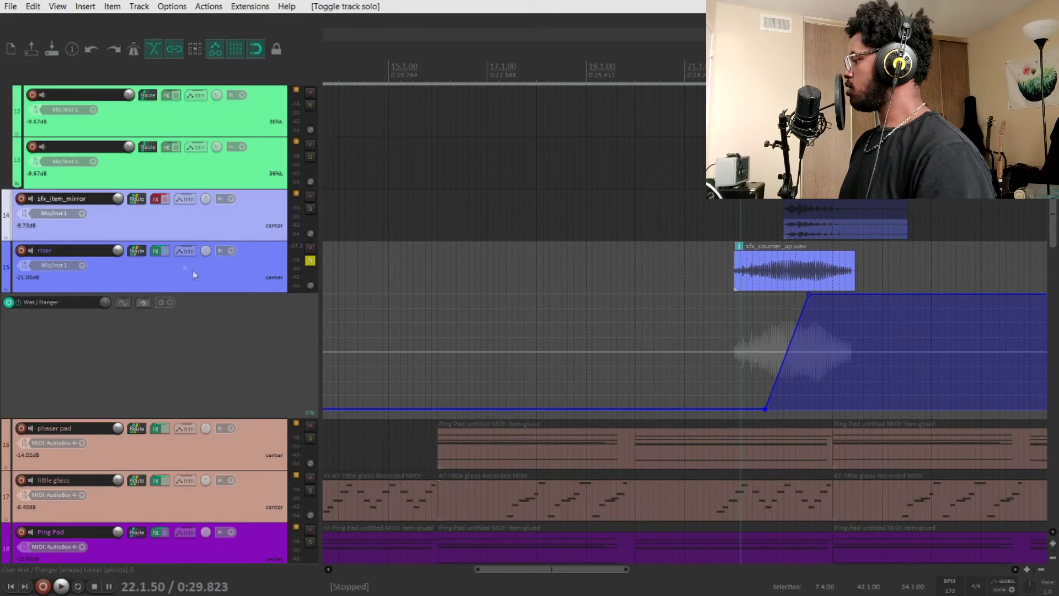
click(155, 252)
drag(193, 51, 395, 64)
click(276, 98)
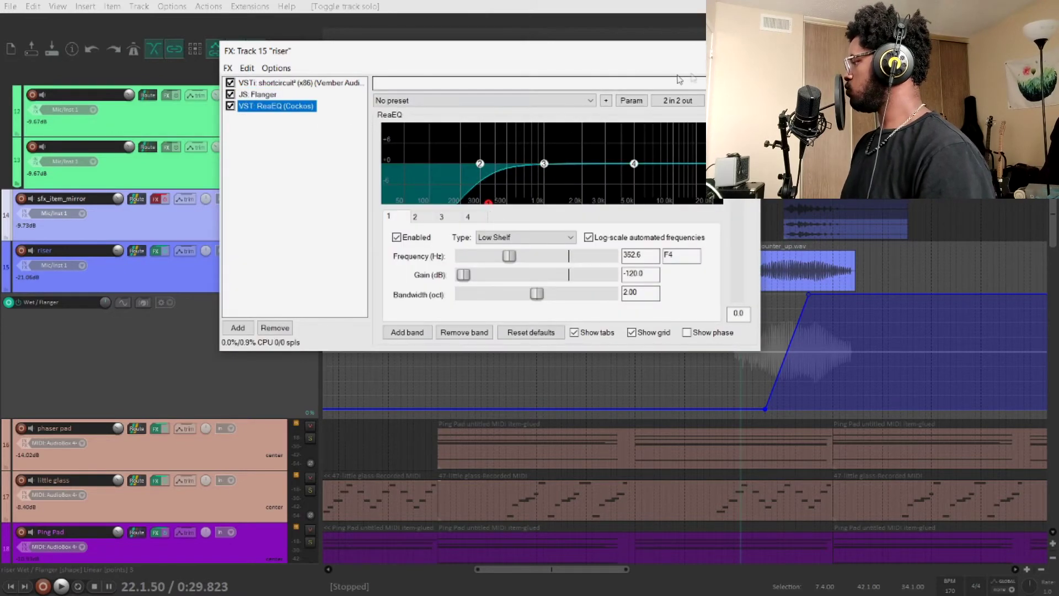
key(Escape)
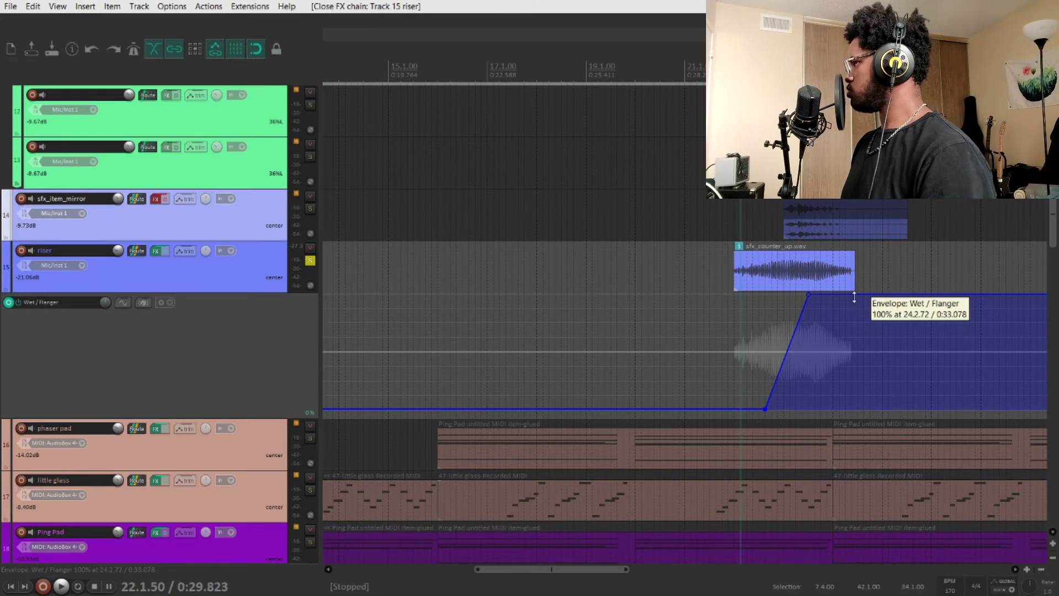
Audition the riser with its Wet / Flanger envelope lowered to 0%, undo the envelope edit and play the riser again.
drag(854, 297, 854, 532)
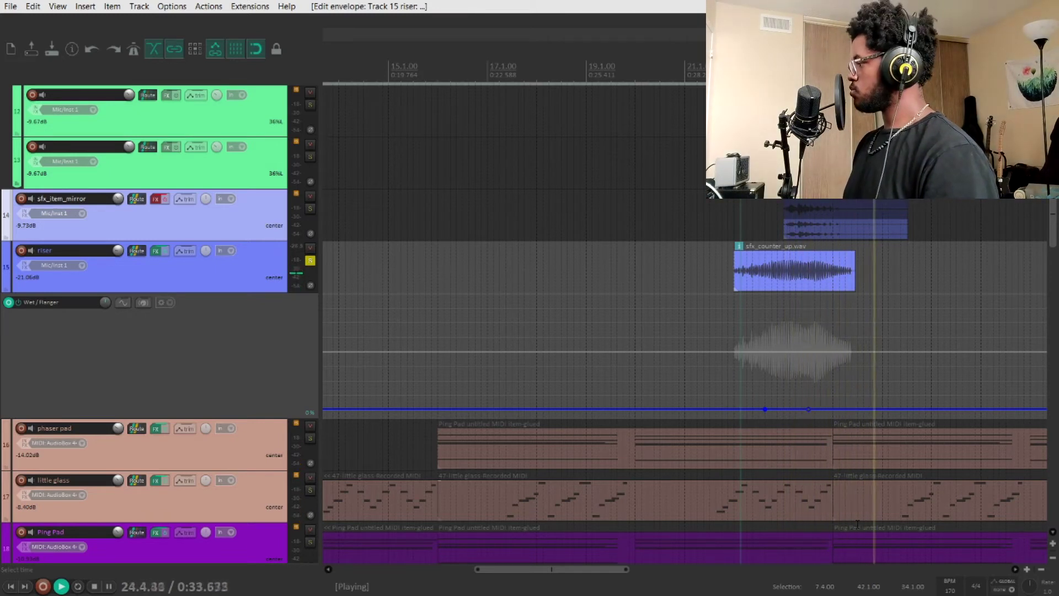
key(ctrl+z)
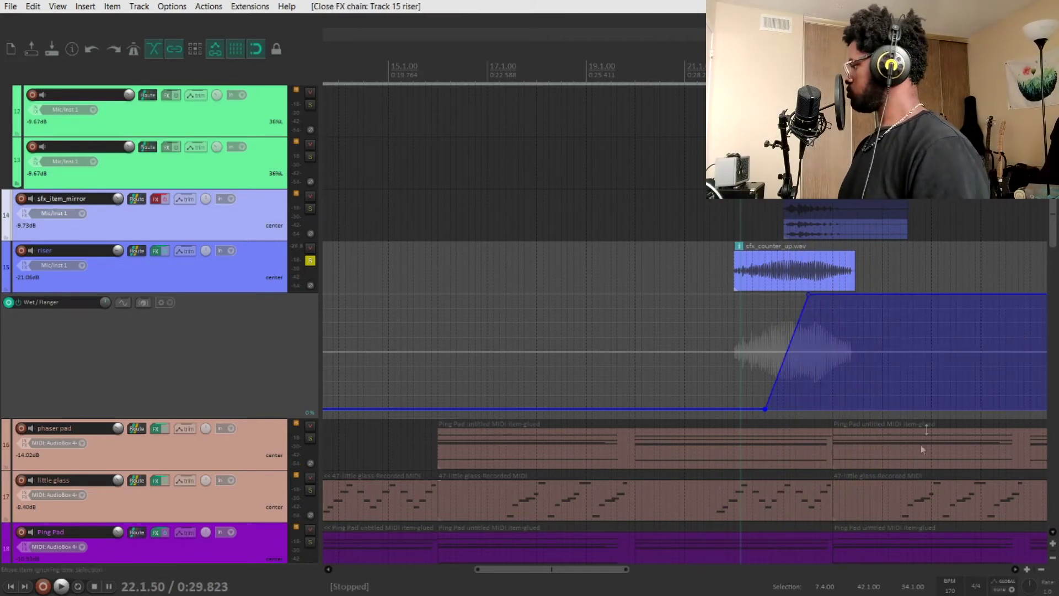
key(space)
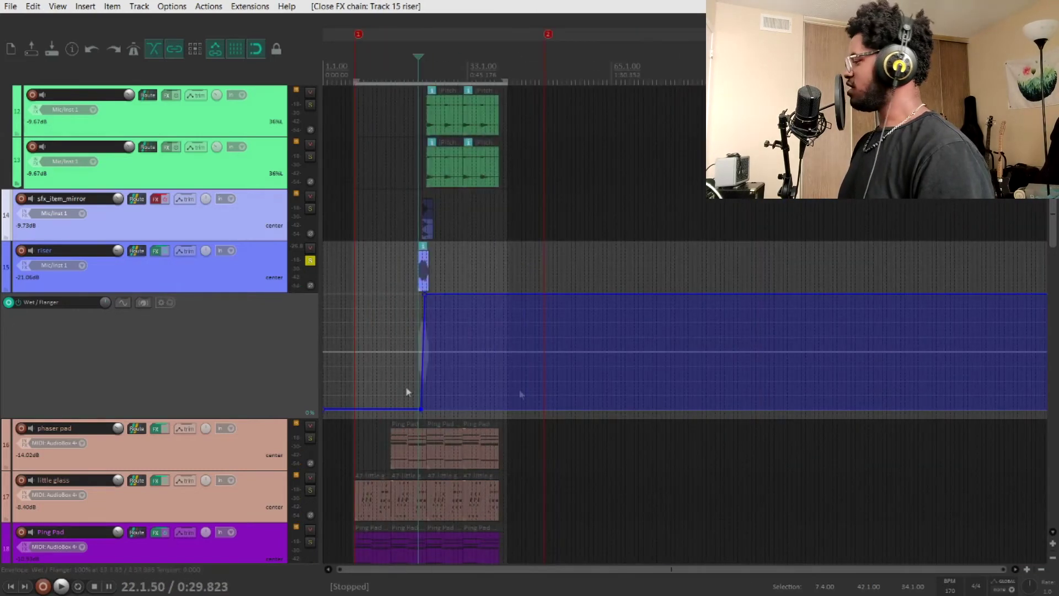
Solo the raw sfx_item_mirror sample on track 52, play it, stop playback and clear the solo.
scroll(260, 378, down, 10)
scroll(262, 377, down, 15)
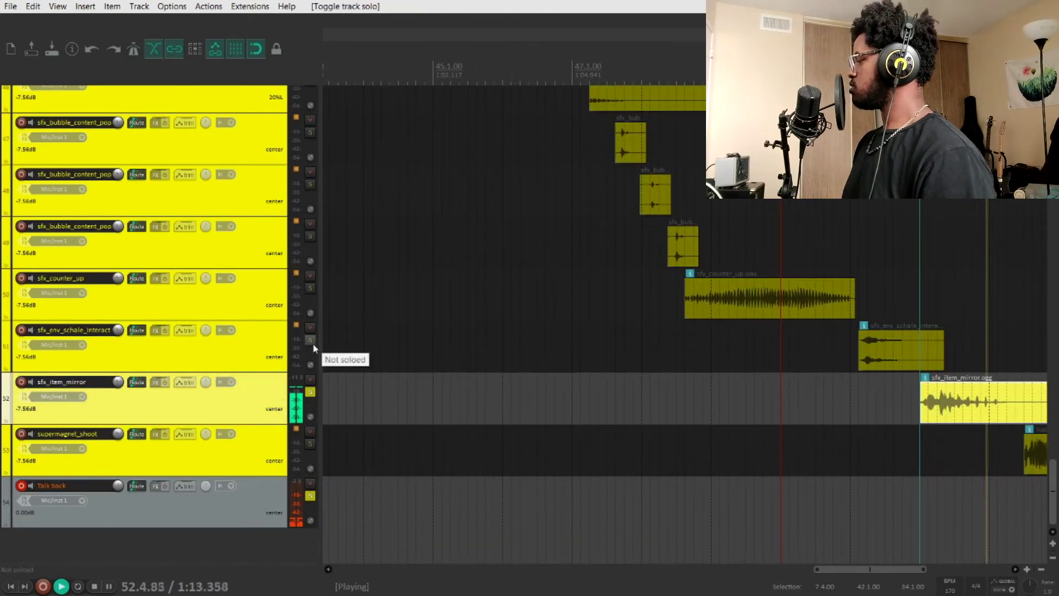
key(space)
click(310, 391)
Play the processed sfx_item_mirror track (track 14) soloed together with the riser, stop playback and clear both solos.
scroll(359, 364, up, 3)
scroll(358, 364, down, 6)
scroll(237, 243, up, 15)
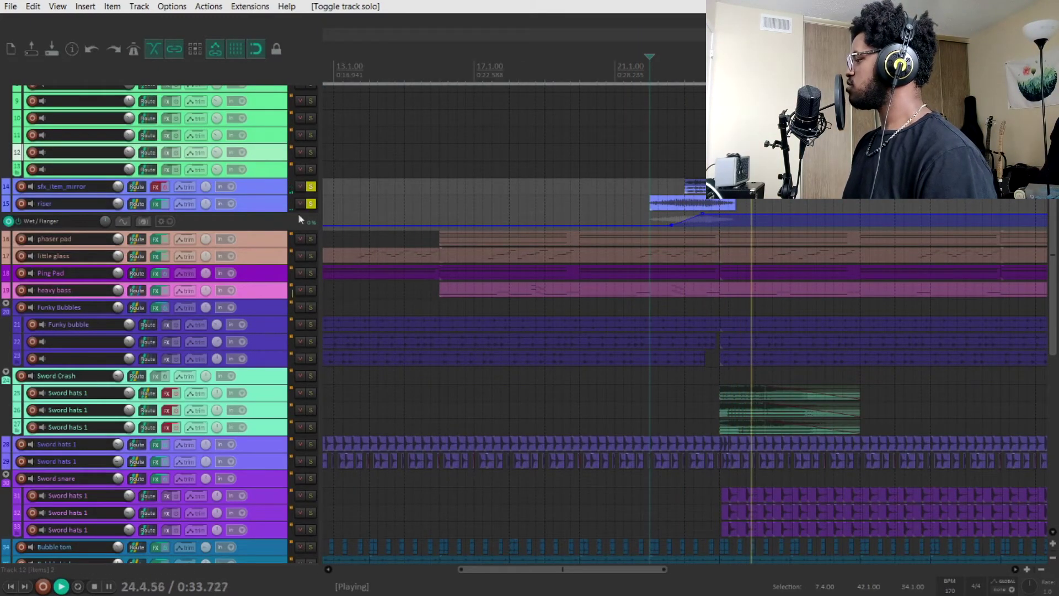
key(space)
drag(310, 204, 308, 191)
Solo the raw sfx_env_schale_interact sample on track 51, enlarge its track height and play it.
scroll(291, 226, down, 3)
scroll(291, 226, down, 5)
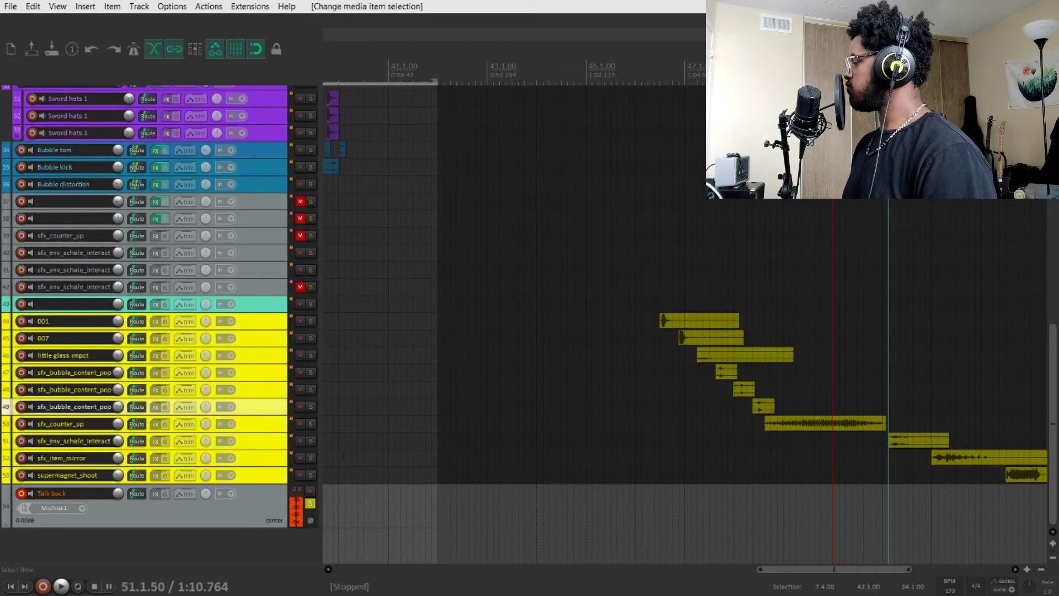
click(311, 442)
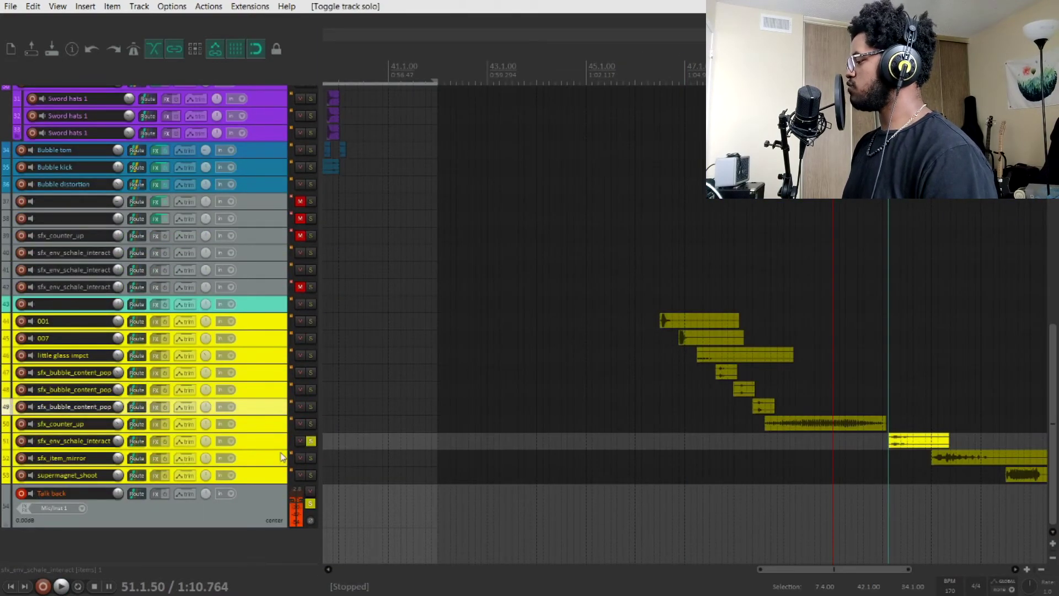
drag(279, 449, 280, 490)
key(space)
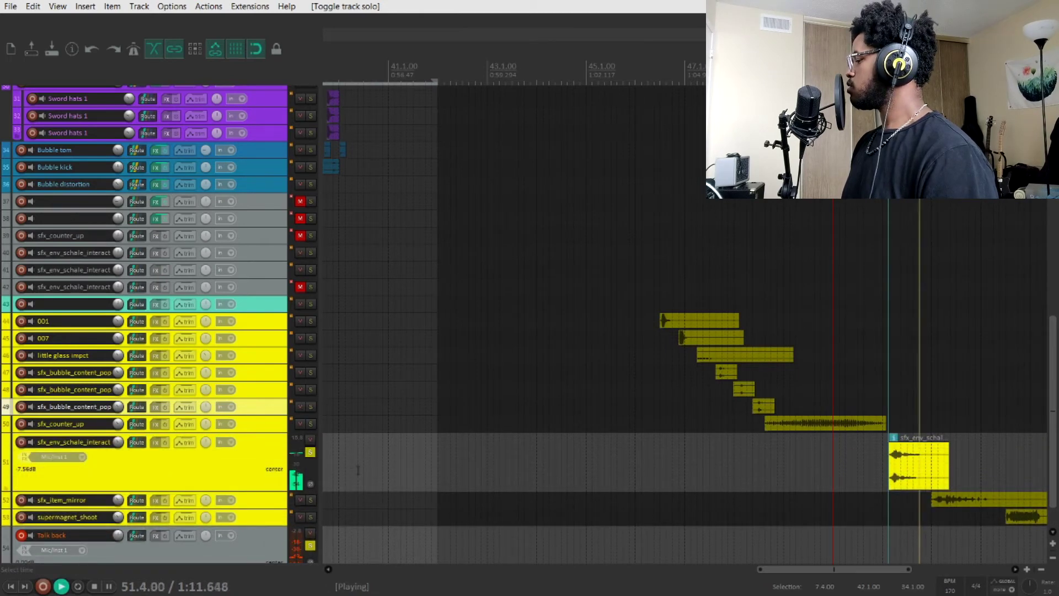
key(space)
Solo and play the sfx_env_schale_interact item on track 40 from 1.2.00, switch the solo to track 41 and play that.
scroll(358, 469, down, 5)
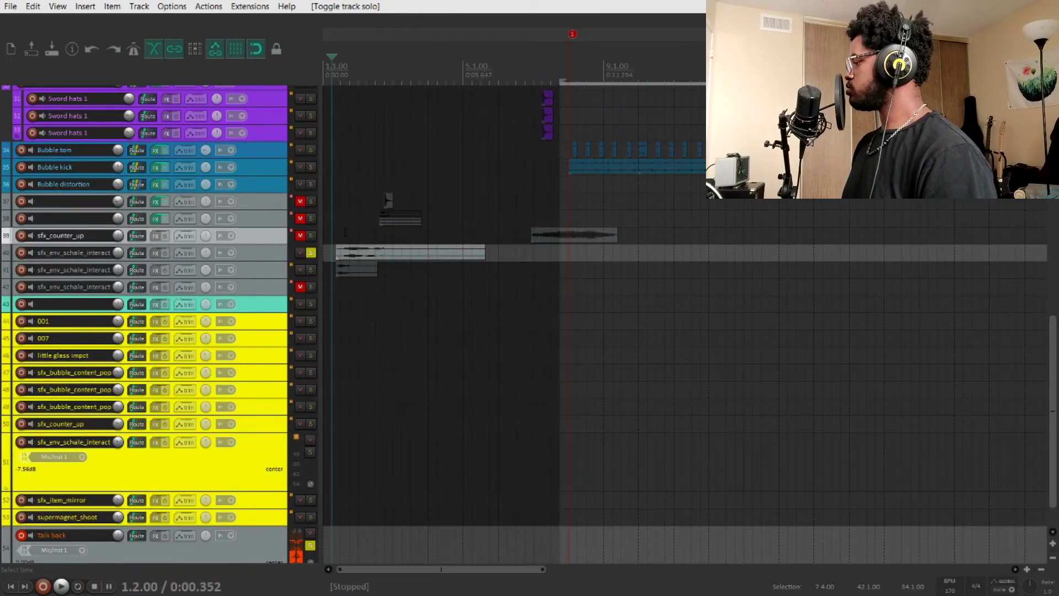
key(space)
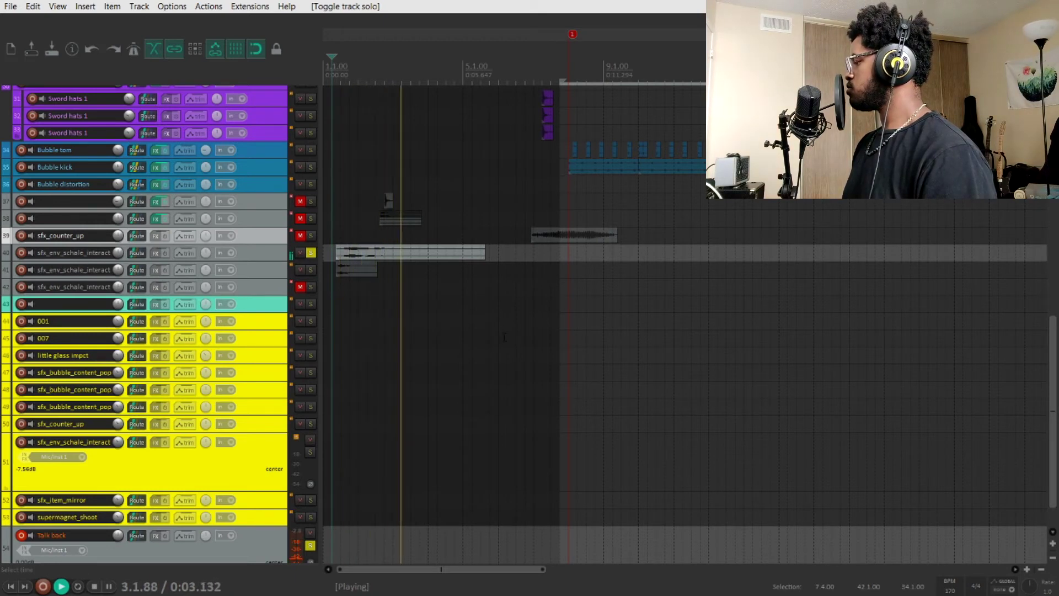
click(311, 269)
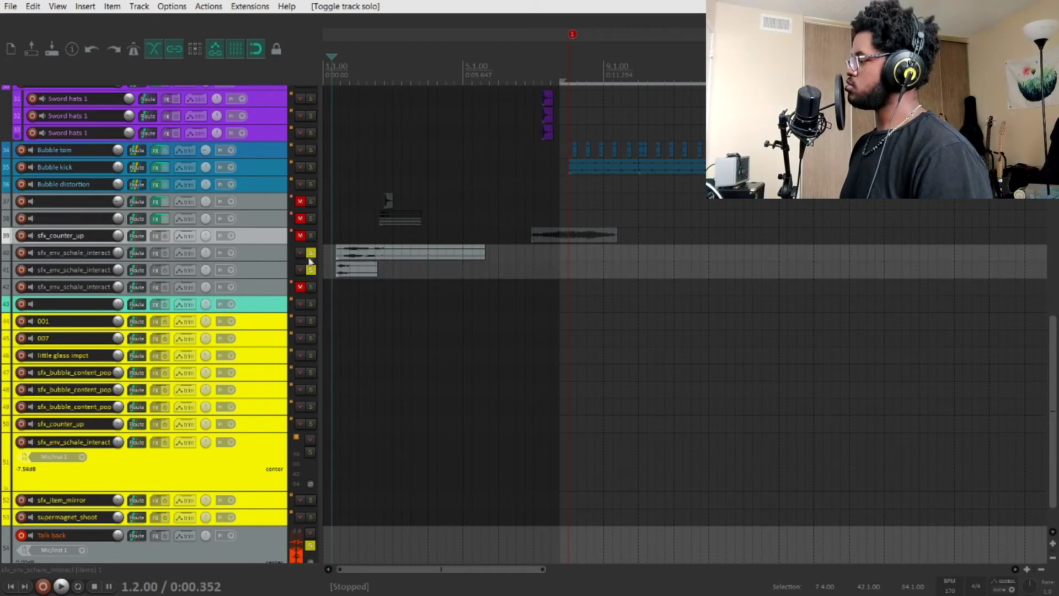
click(313, 251)
key(space)
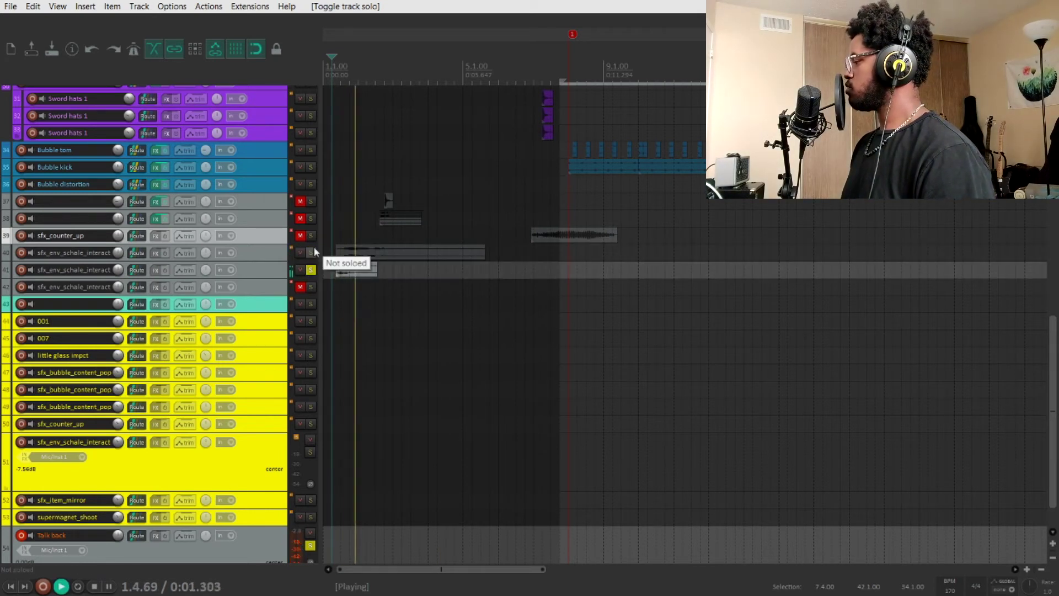
Solo the sfx_env_schale_interact items on tracks 40 and 41 together, play them, clear both solos and stop playback.
key(space)
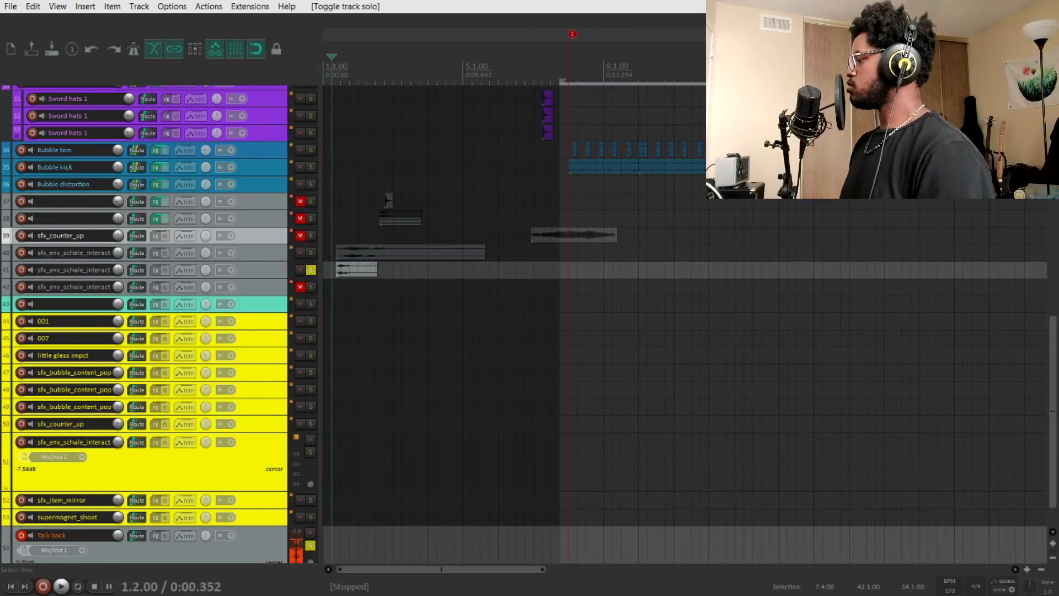
click(311, 252)
key(space)
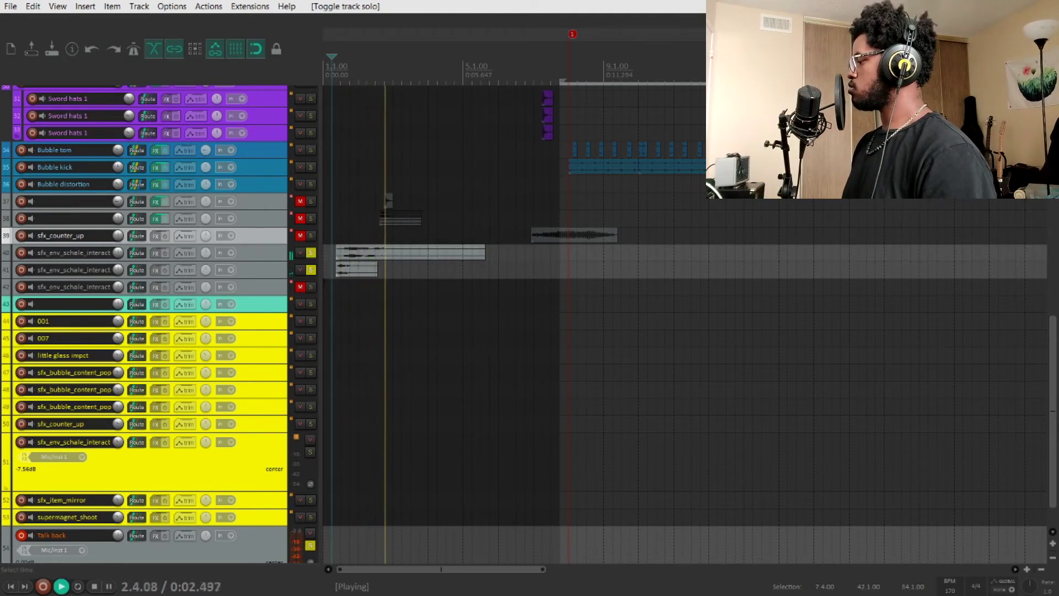
click(312, 262)
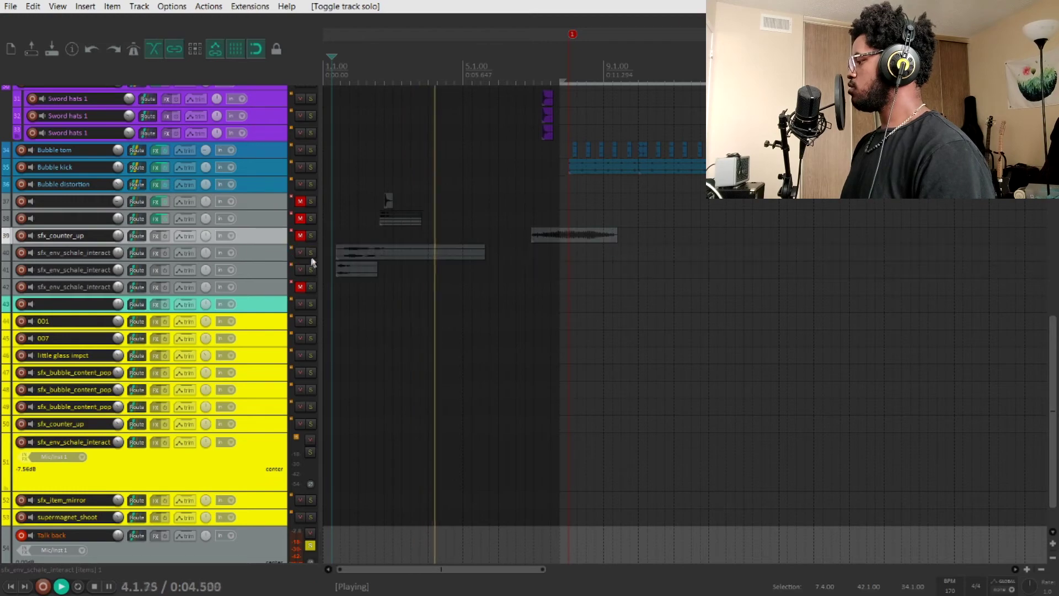
scroll(304, 251, up, 15)
key(space)
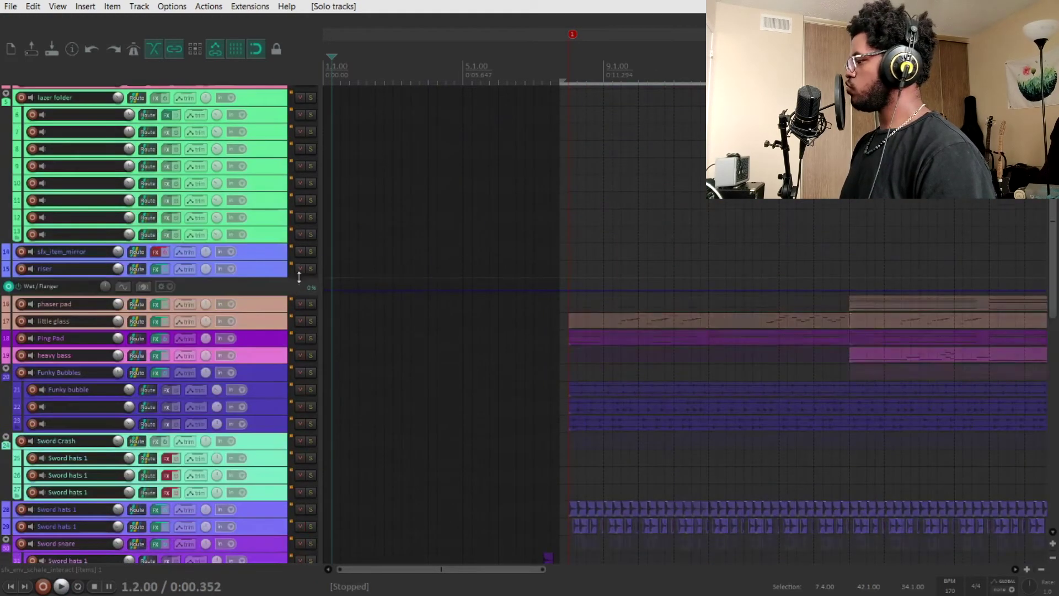
Enlarge the height of the Ping Pad track so its MIDI notes can be read.
scroll(299, 277, up, 3)
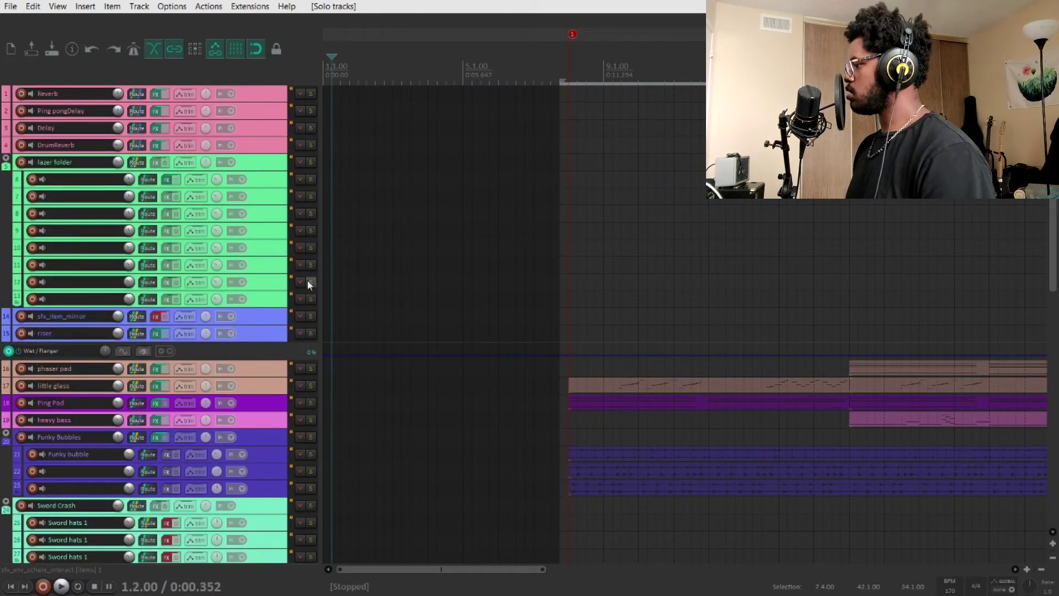
scroll(250, 320, down, 2)
drag(165, 308, 165, 430)
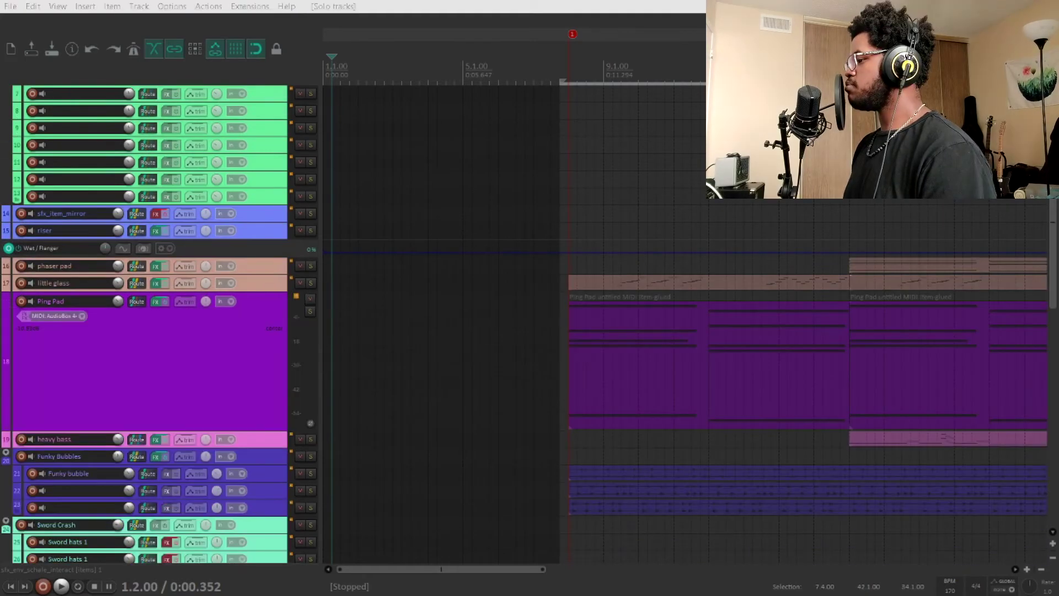
Open the Ping Pad track's FX chain and inspect the mode options of the Long ping sample sampler.
click(157, 301)
drag(165, 99, 717, 46)
drag(912, 45, 297, 77)
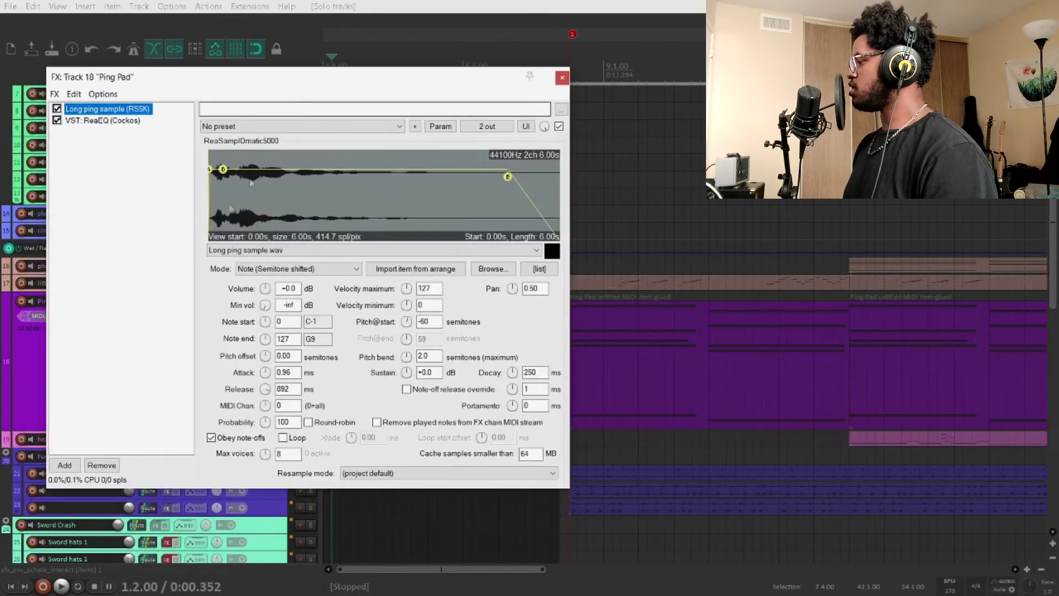
click(318, 270)
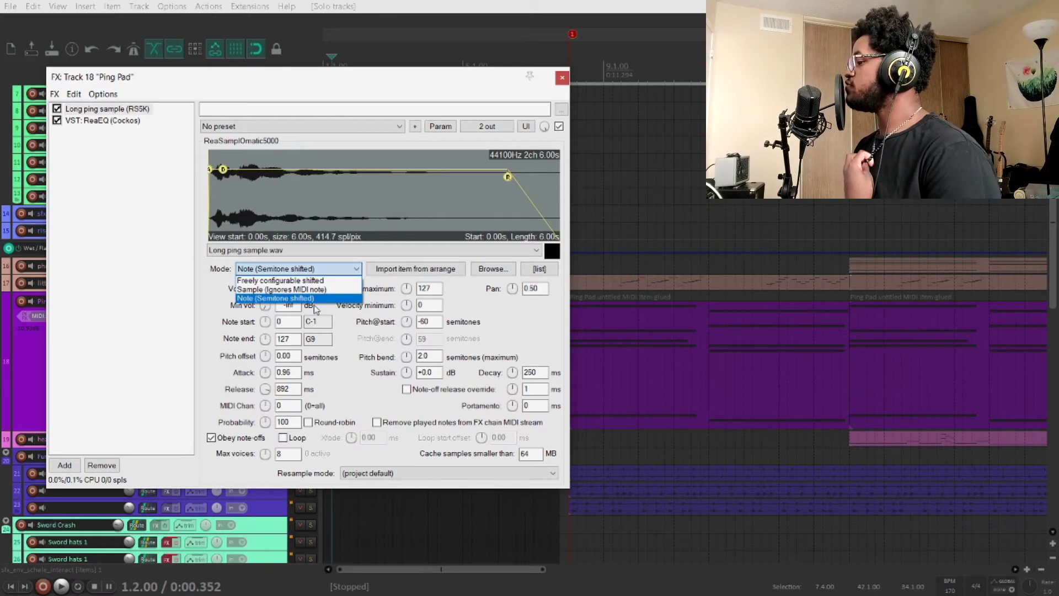
click(372, 323)
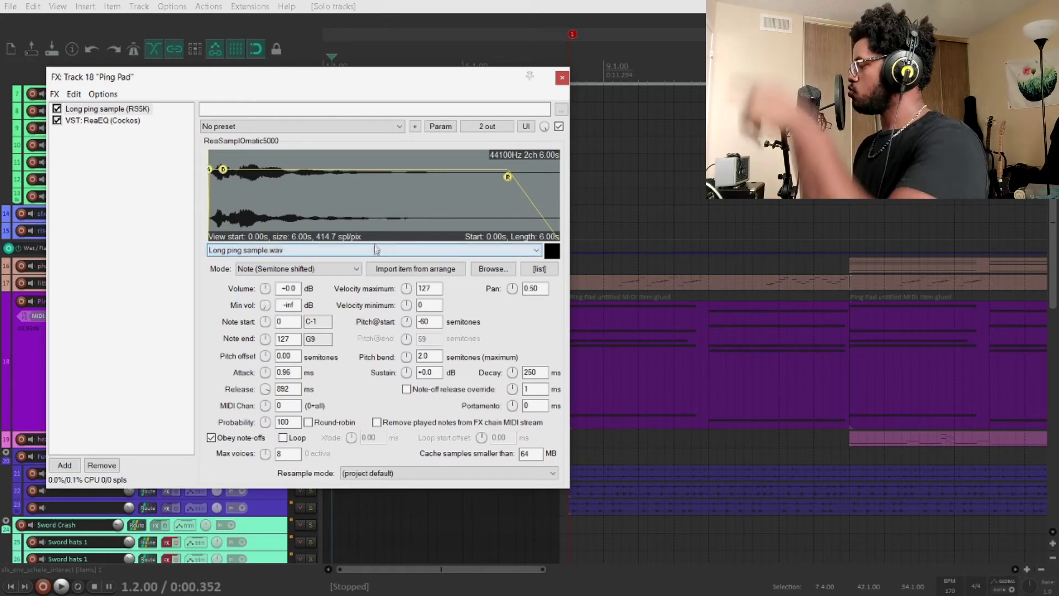
Solo the Ping Pad track, play it from marker 1 with its sampler in view and close the FX chain.
drag(427, 80, 403, 469)
click(310, 312)
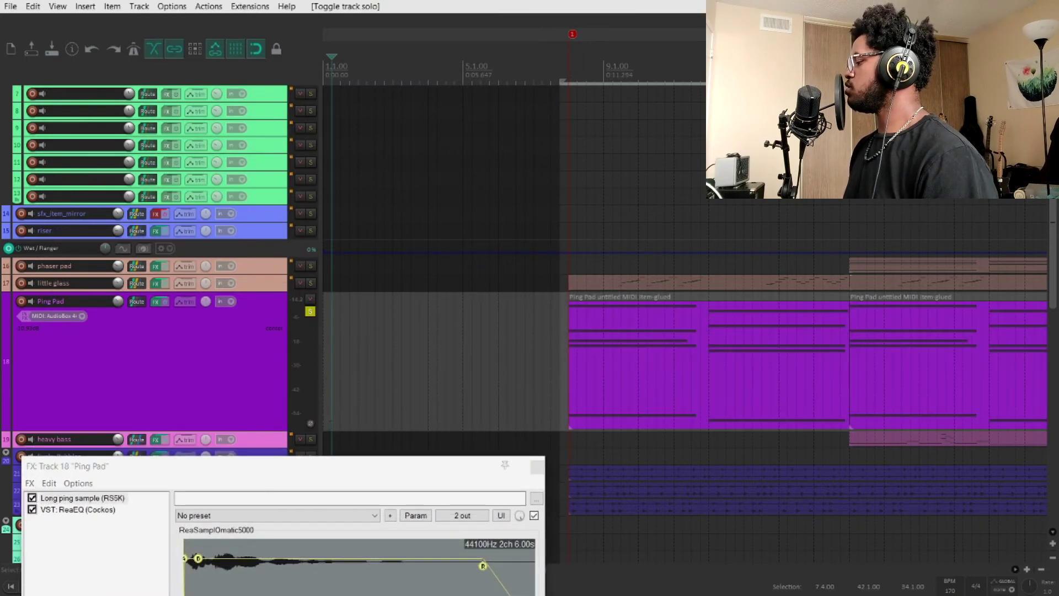
drag(307, 466, 335, 91)
key(space)
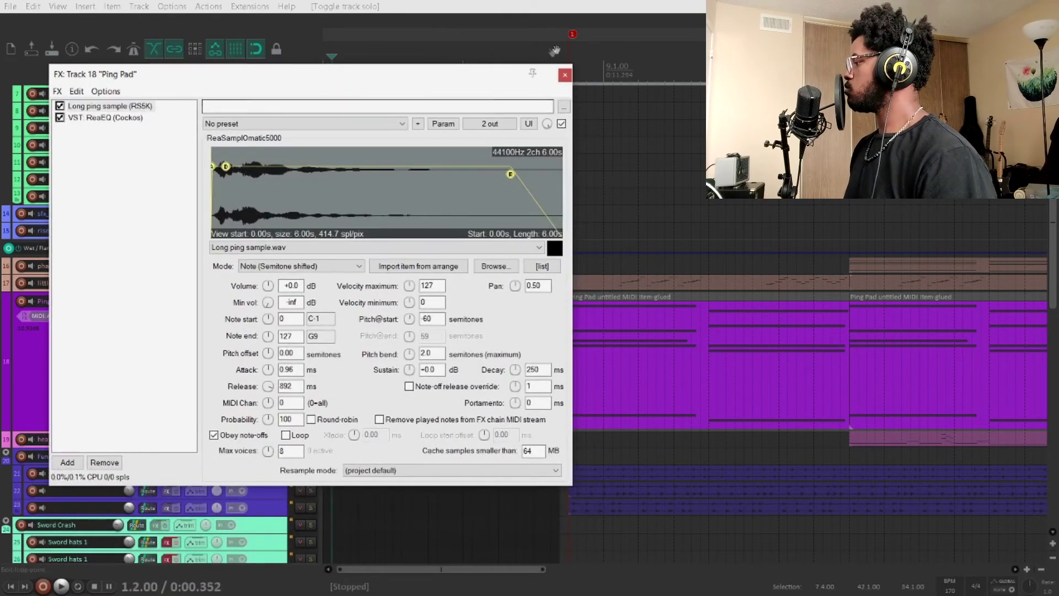
click(573, 35)
key(space)
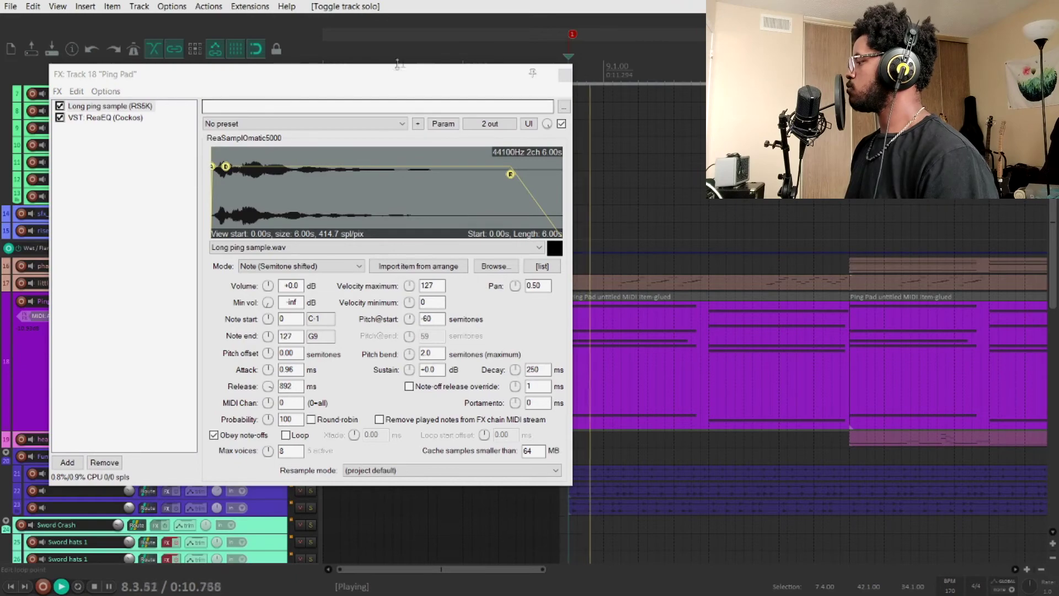
mouse_move(380, 83)
mouse_down()
mouse_move(248, 75)
mouse_move(322, 69)
mouse_up()
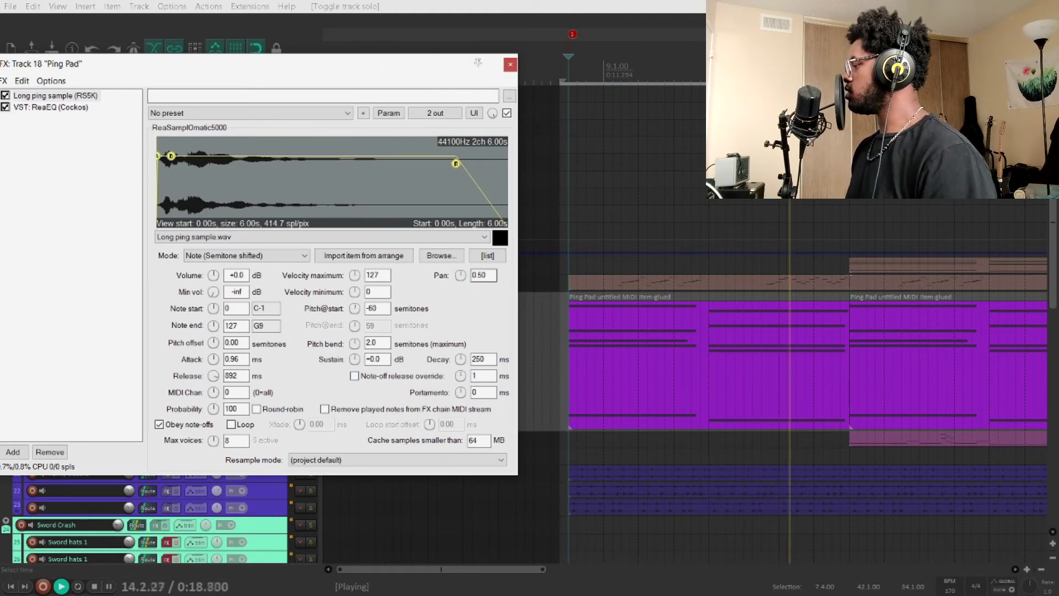
click(511, 66)
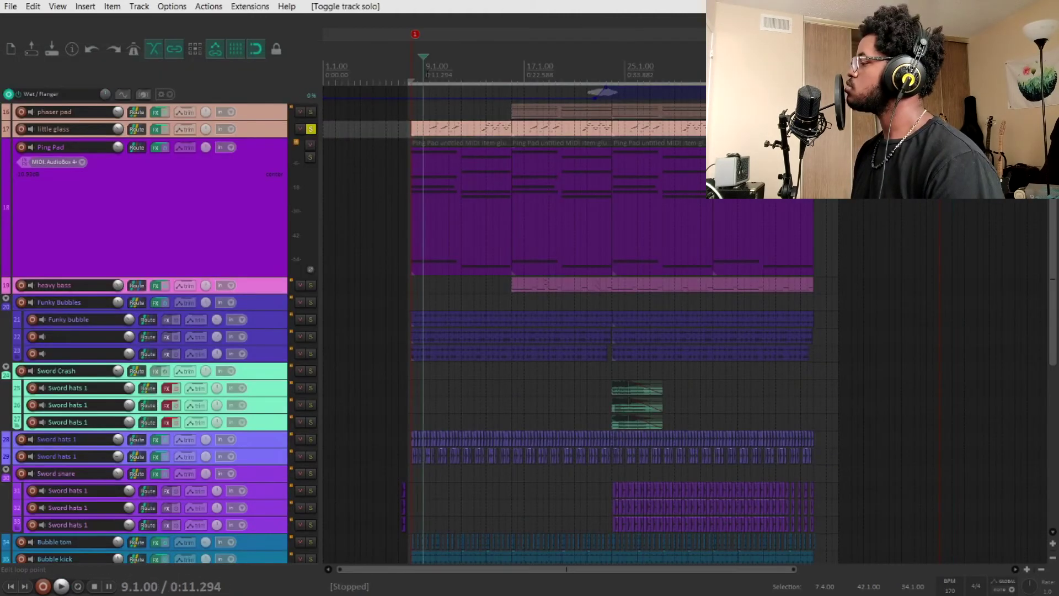
Inspect the little glass impct sampler in the little glass track's FX chain, stop playback and close the chain.
click(157, 128)
click(197, 182)
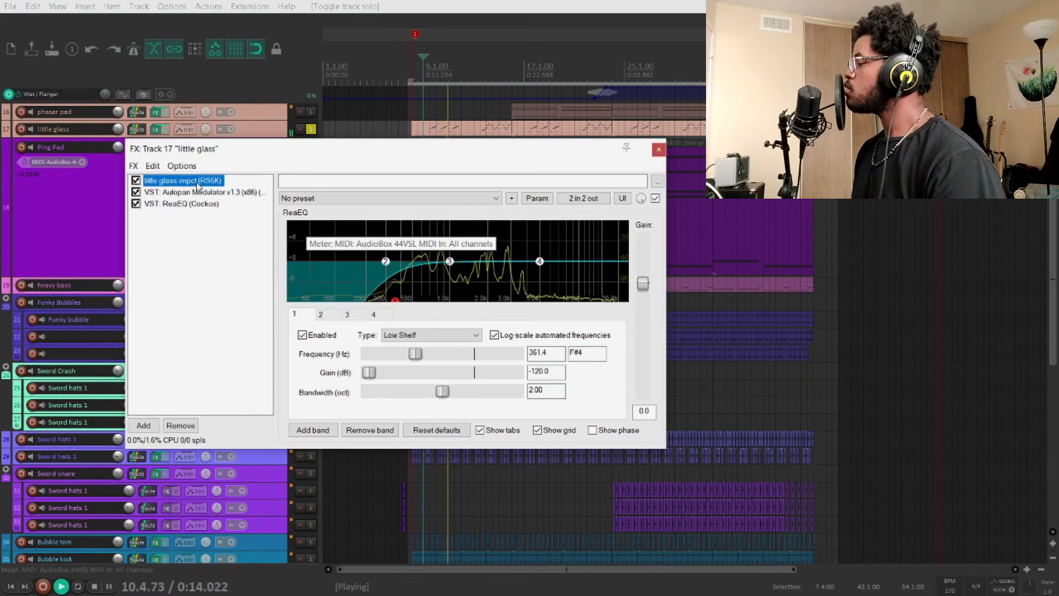
key(space)
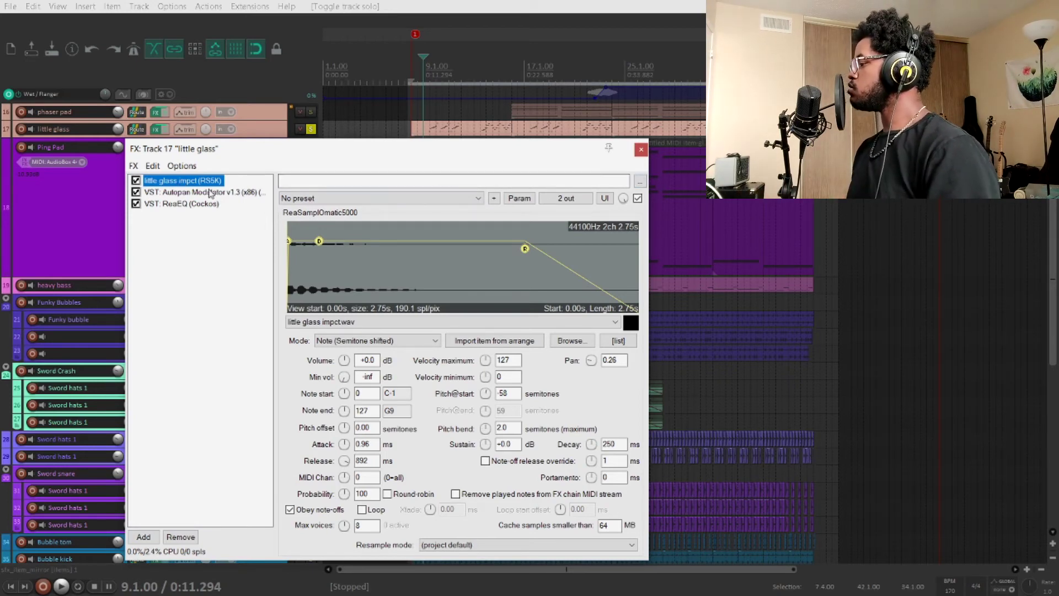
click(640, 151)
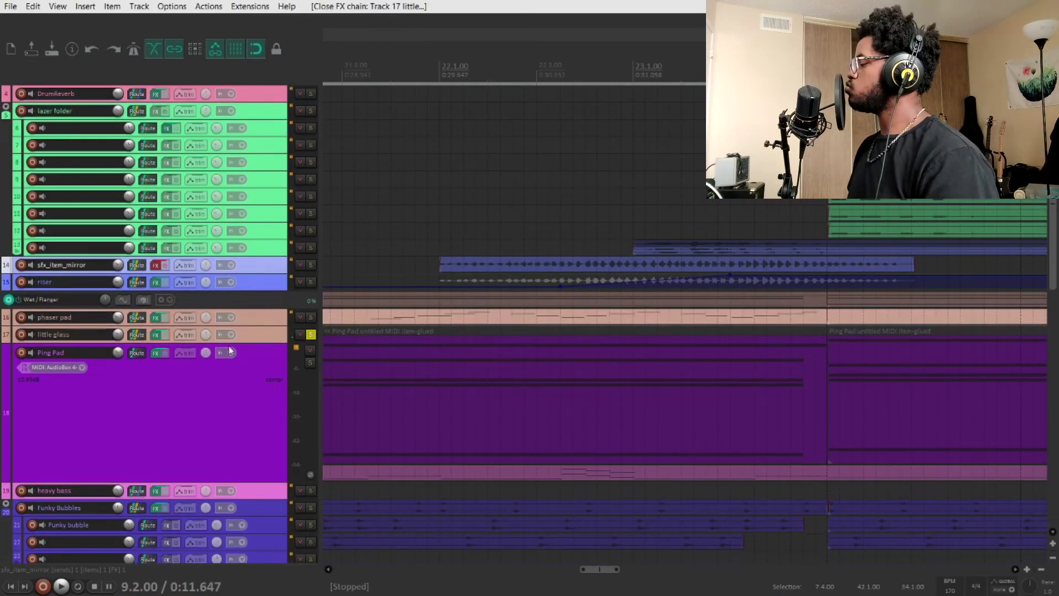
Solo the raw supermagnet_shoot sample on track 53, play it from 53.3.00 and stop playback.
scroll(281, 332, up, 3)
scroll(281, 333, down, 10)
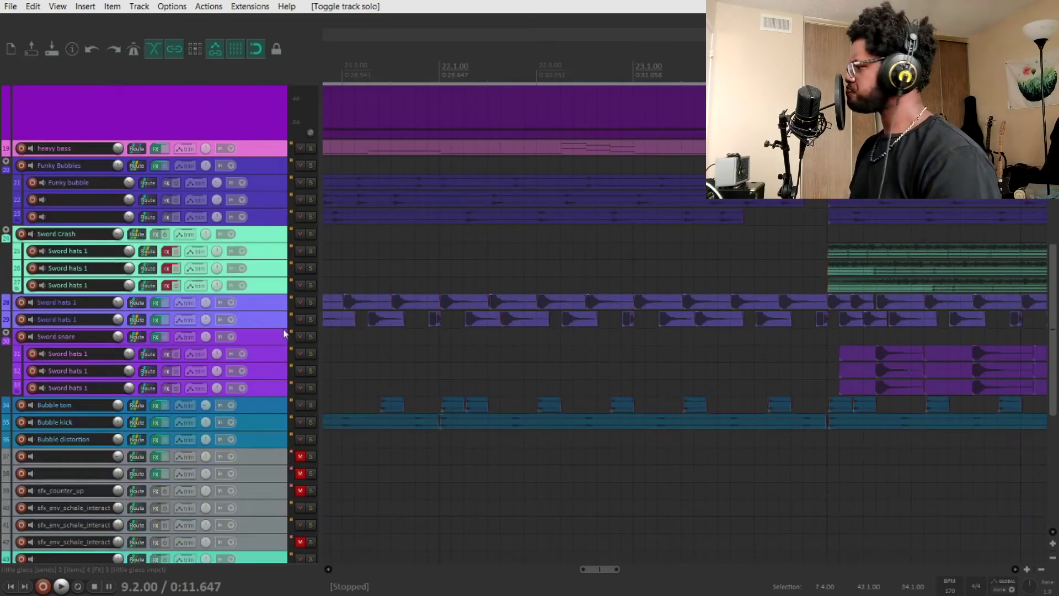
scroll(372, 489, down, 8)
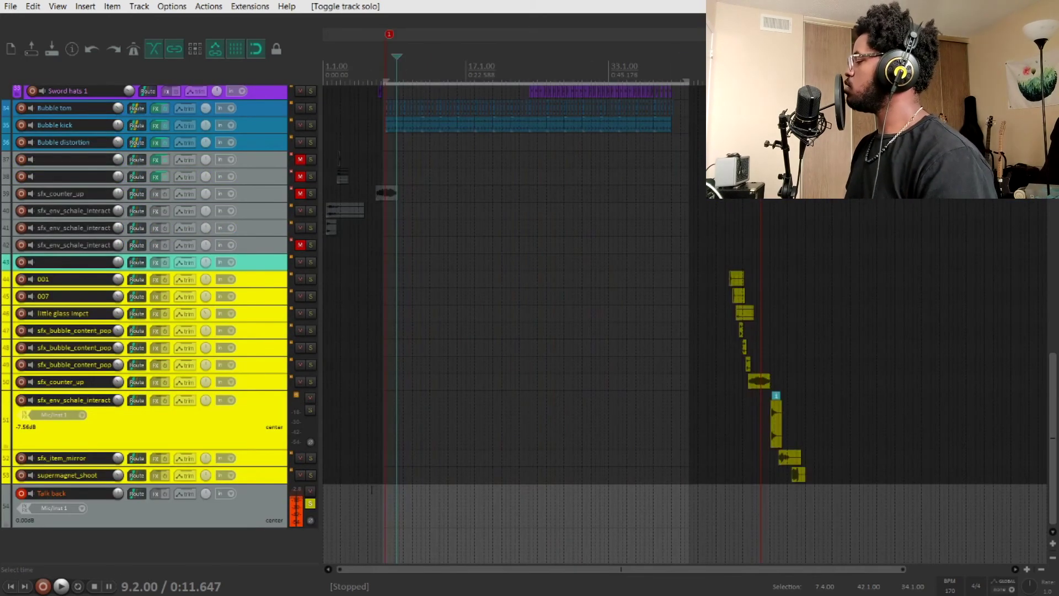
click(788, 439)
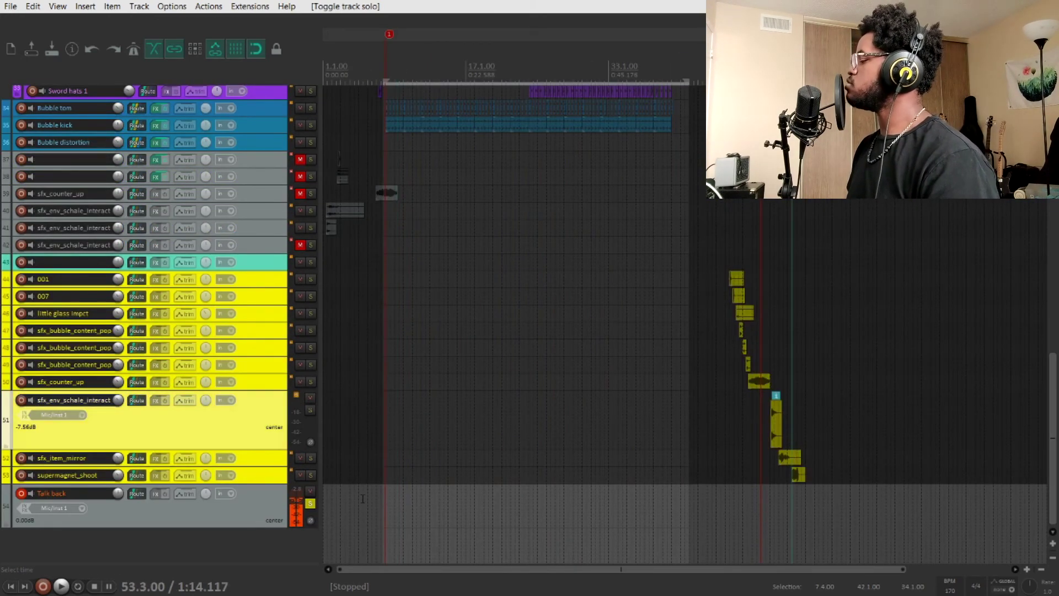
click(308, 477)
key(space)
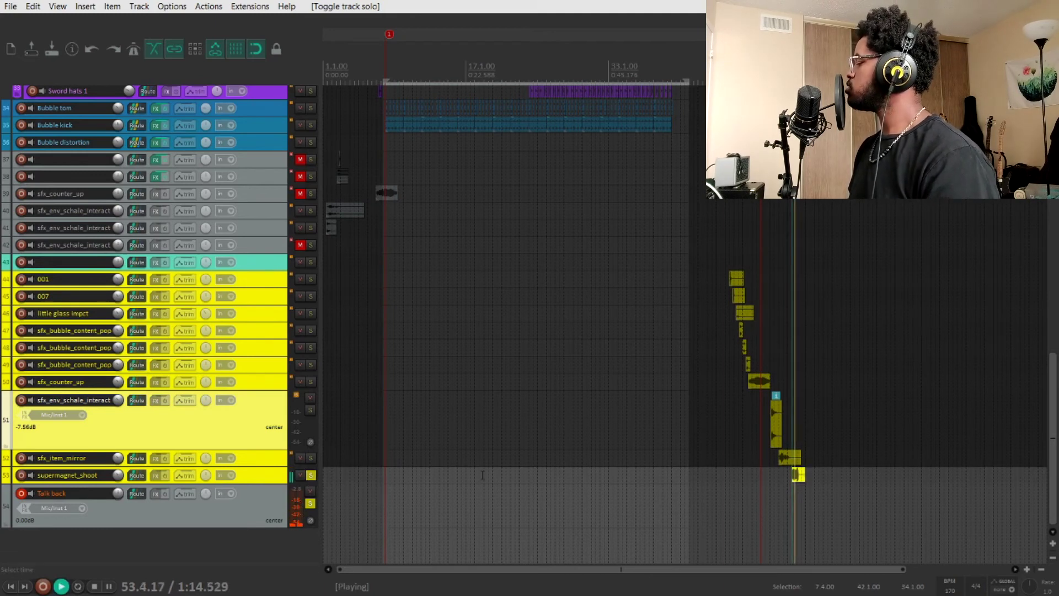
key(space)
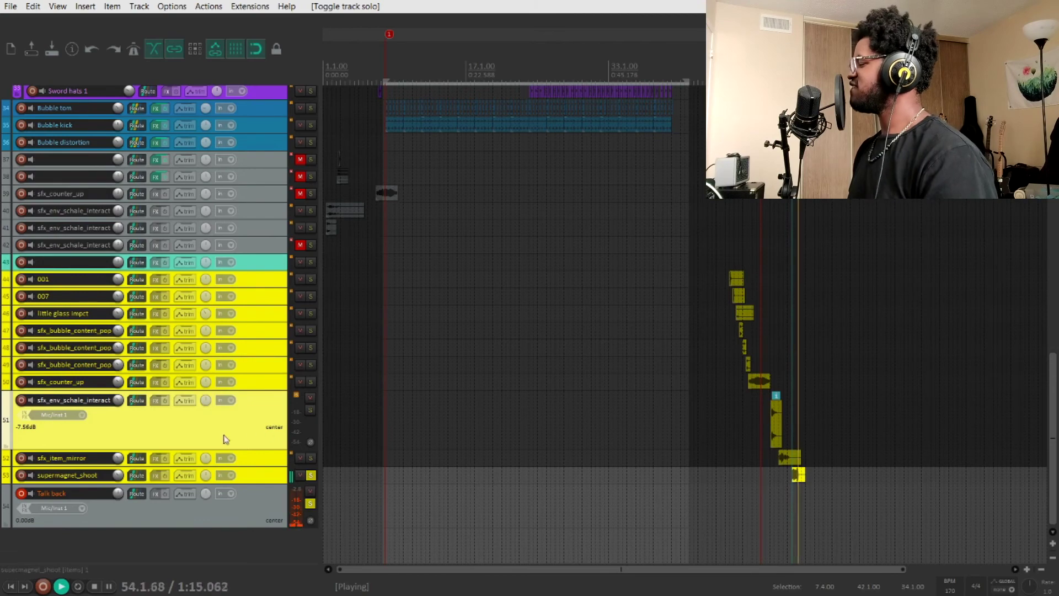
scroll(234, 454, up, 5)
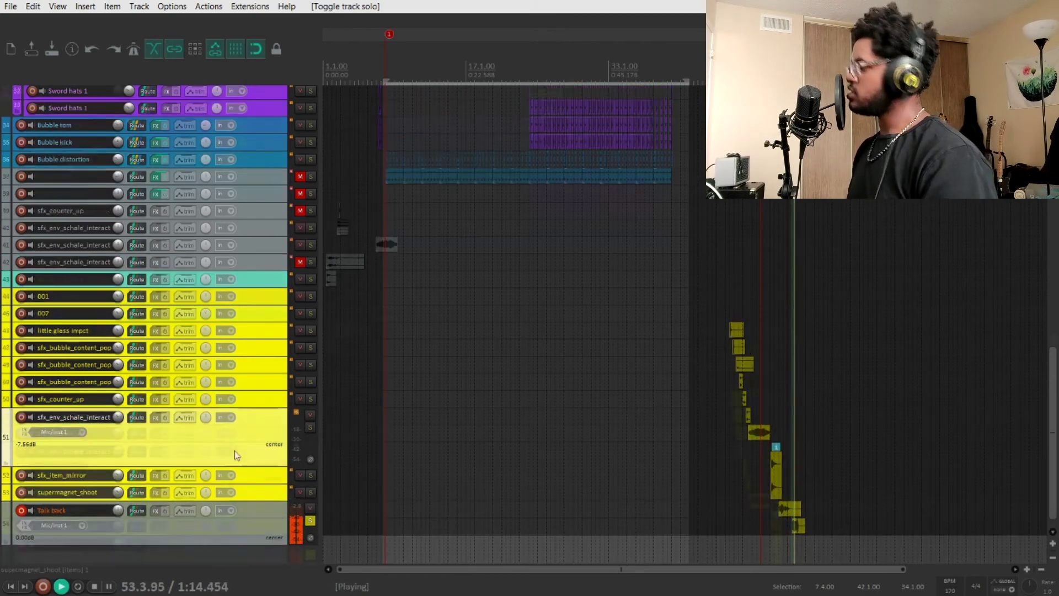
scroll(215, 434, up, 5)
key(space)
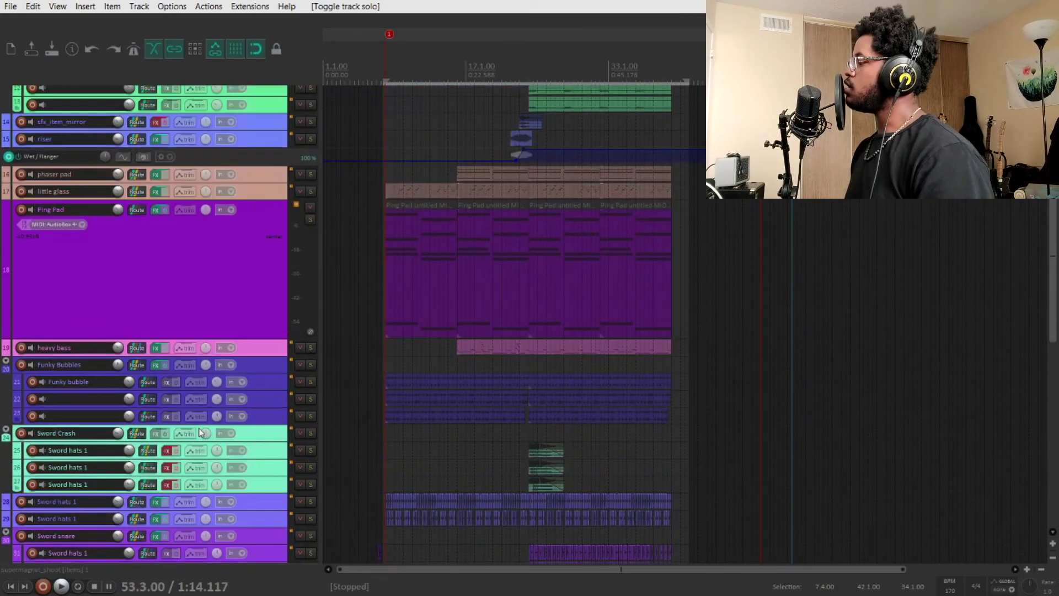
Solo the heavy bass track, play it from 15.3.00, enlarge its track height and stop playback.
click(311, 348)
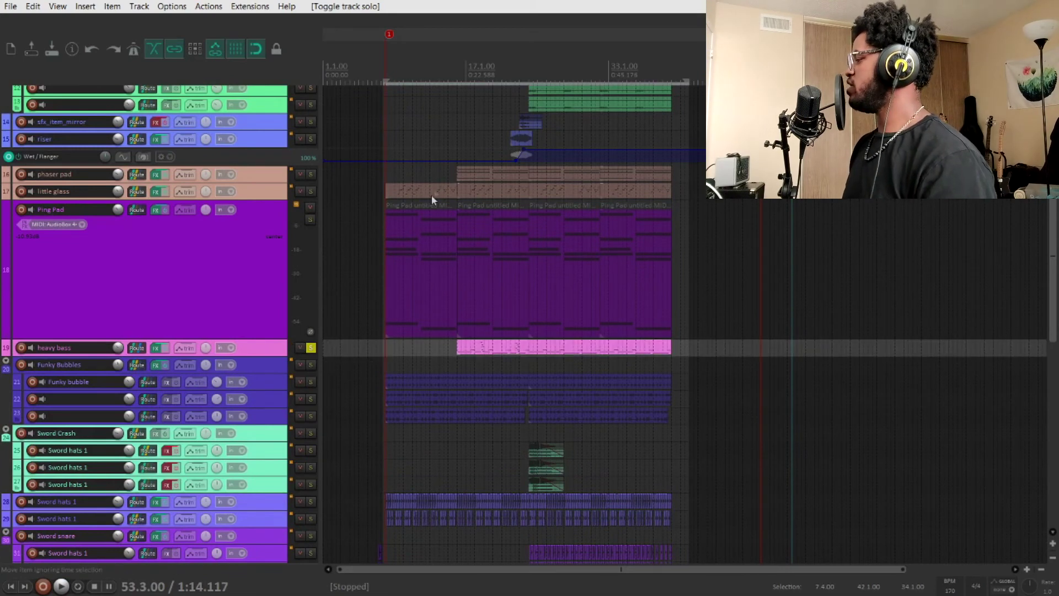
click(452, 134)
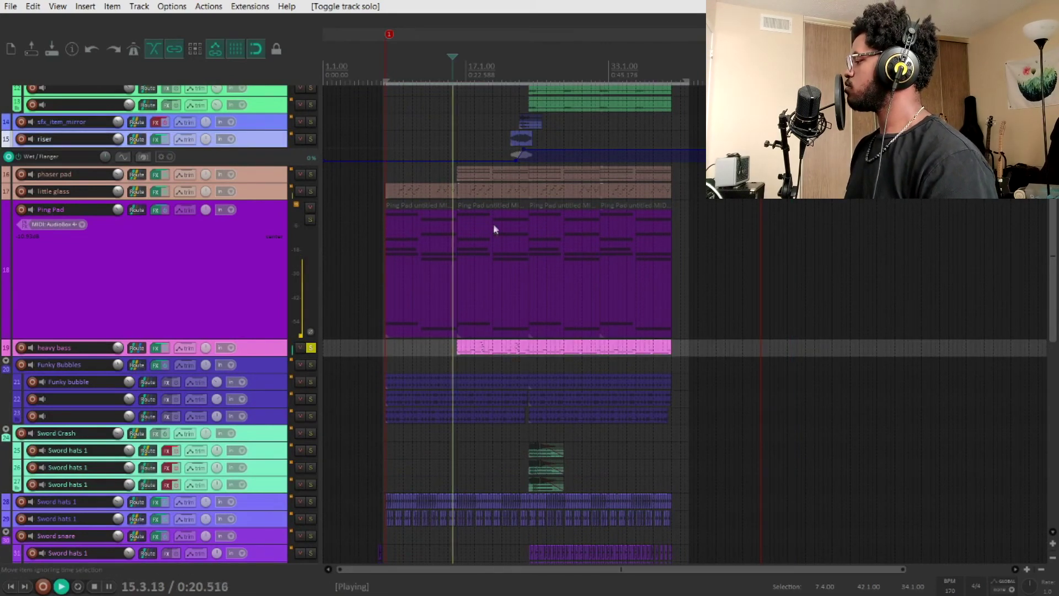
scroll(494, 229, up, 6)
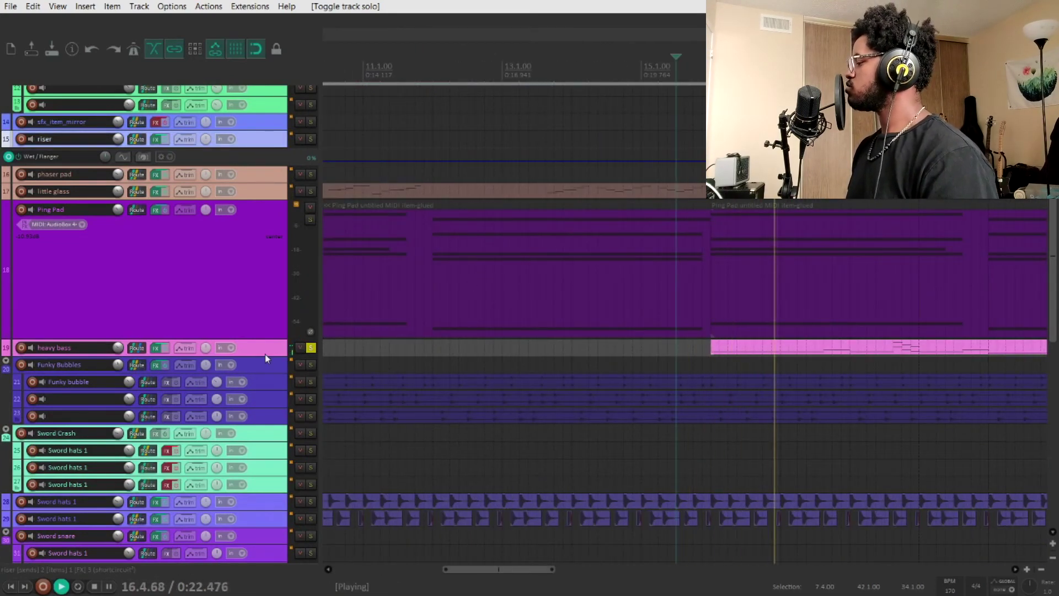
drag(266, 353, 279, 471)
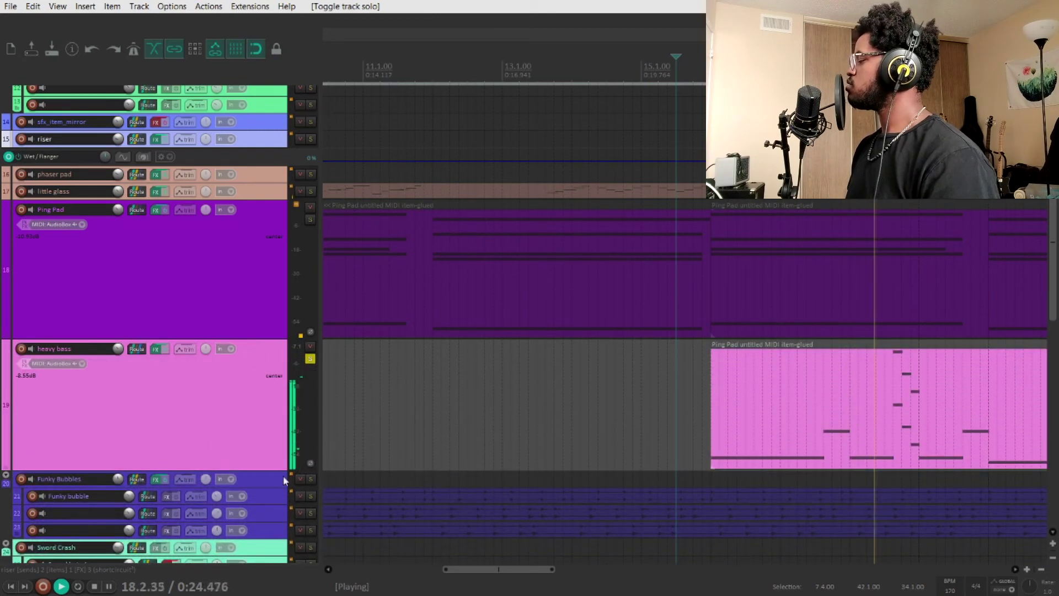
key(space)
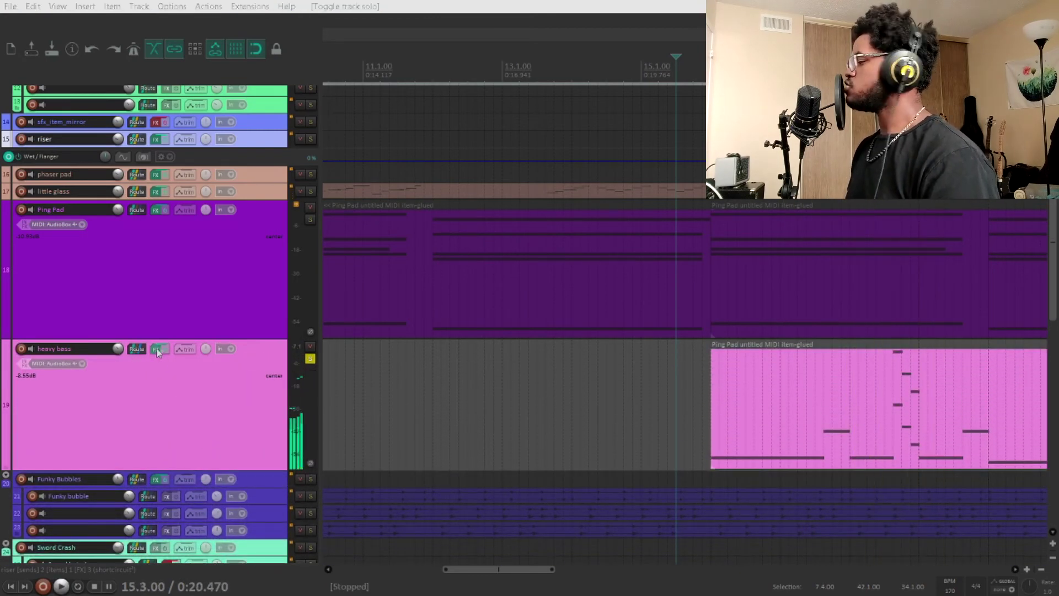
Open the heavy bass track's FX chain and play the bass twice to examine how ReaComp compresses it.
click(156, 349)
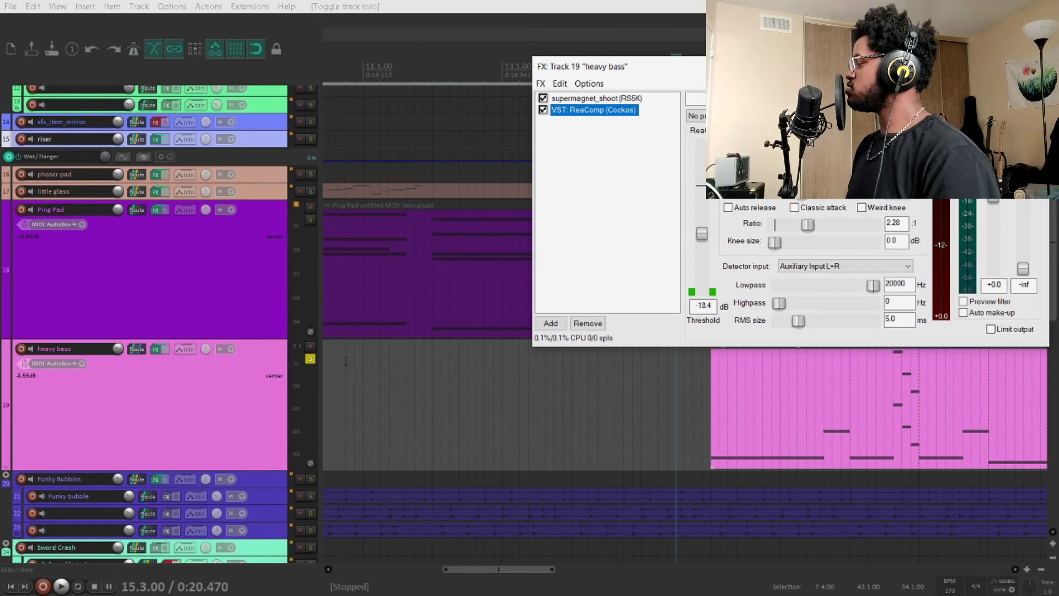
drag(607, 66, 235, 9)
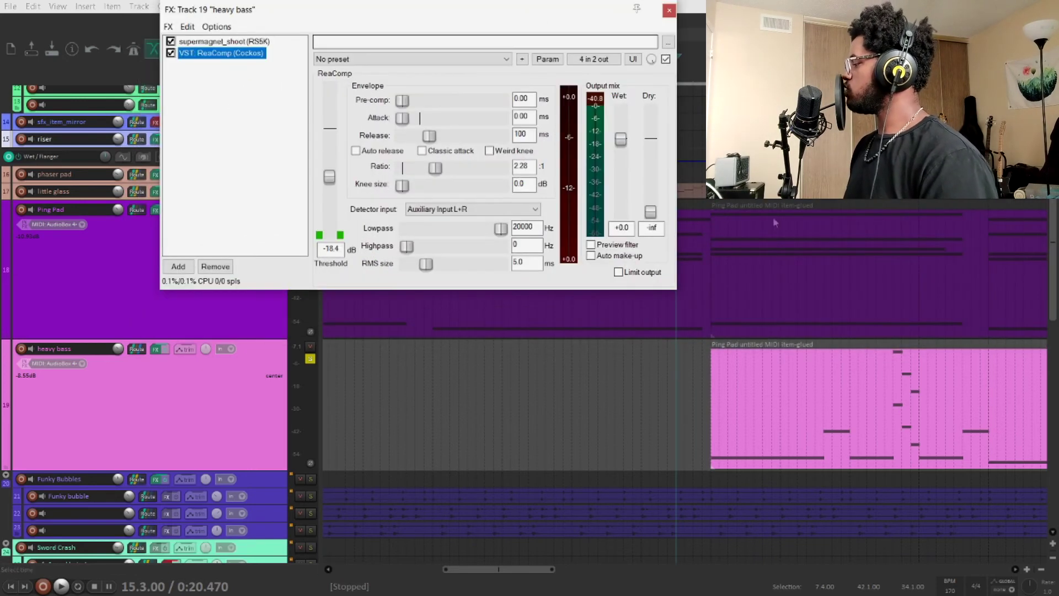
key(space)
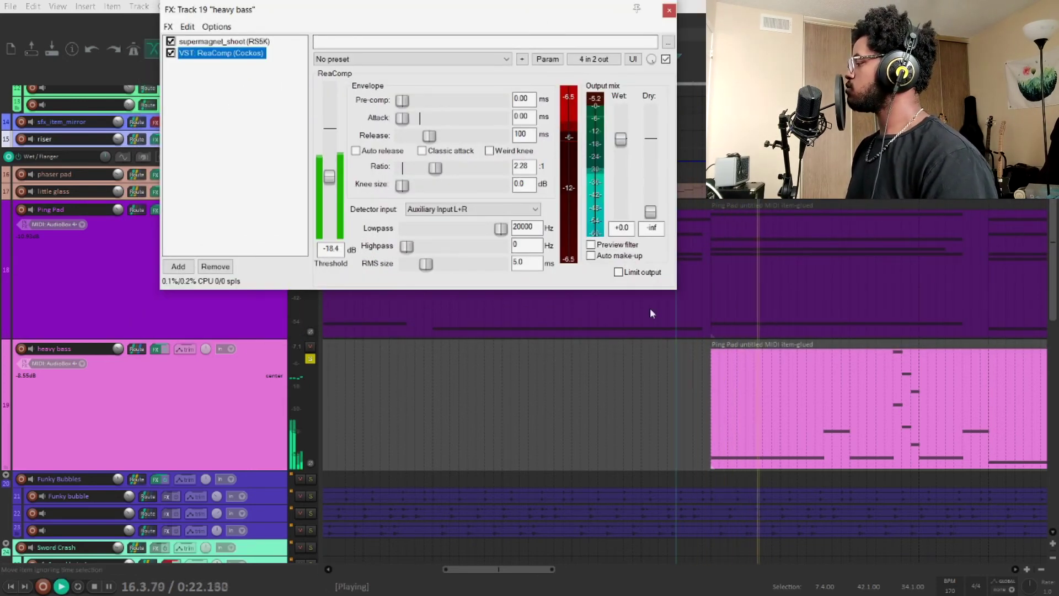
key(space)
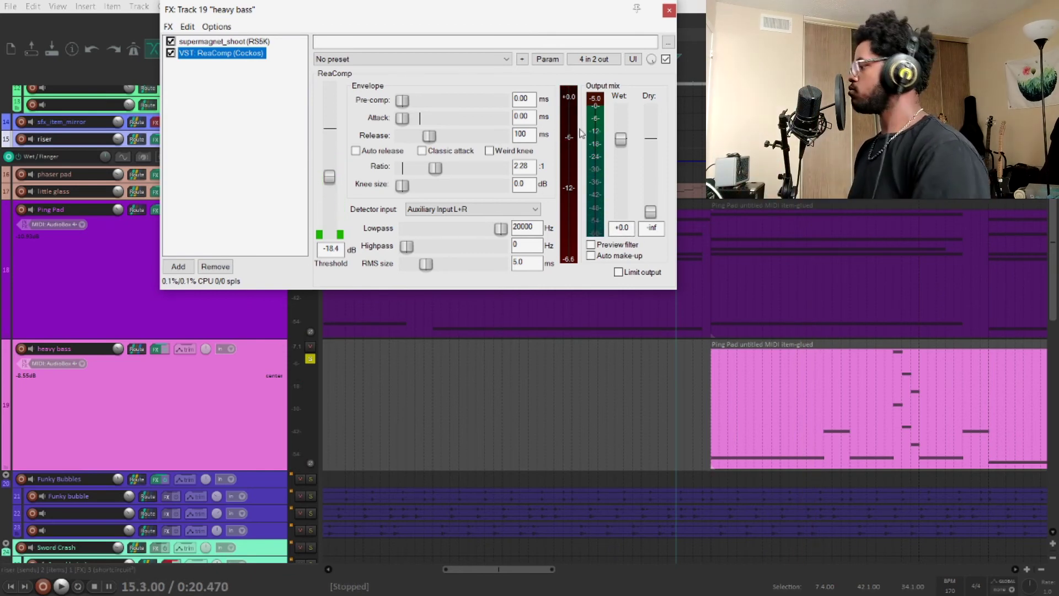
key(space)
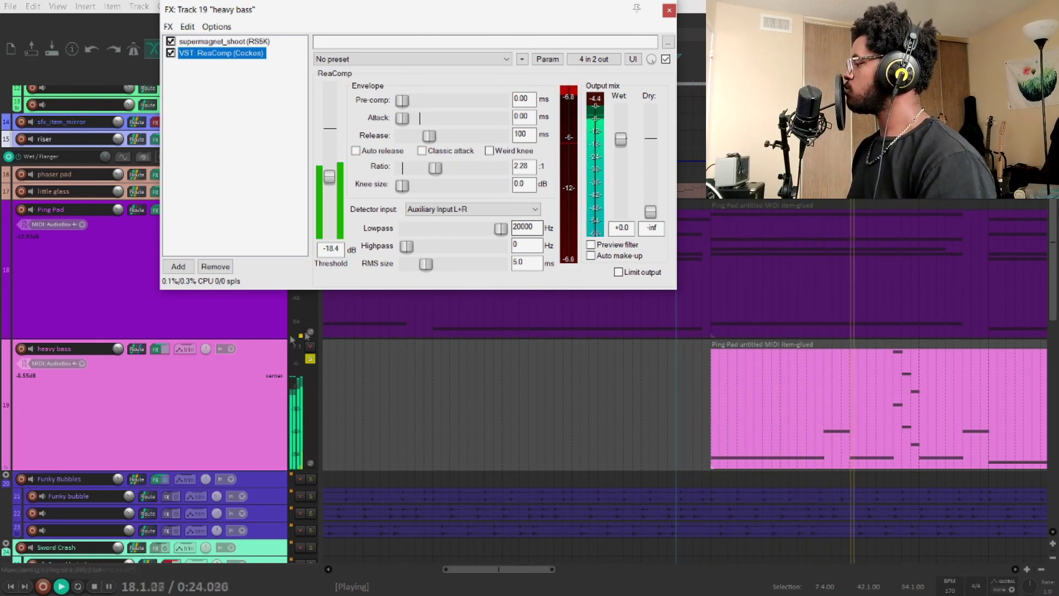
key(space)
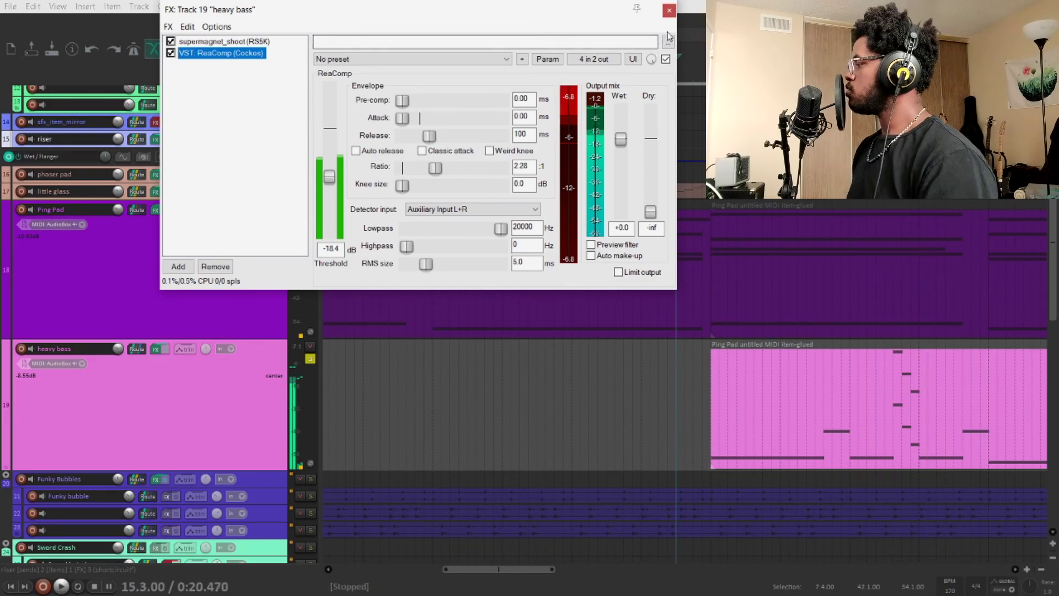